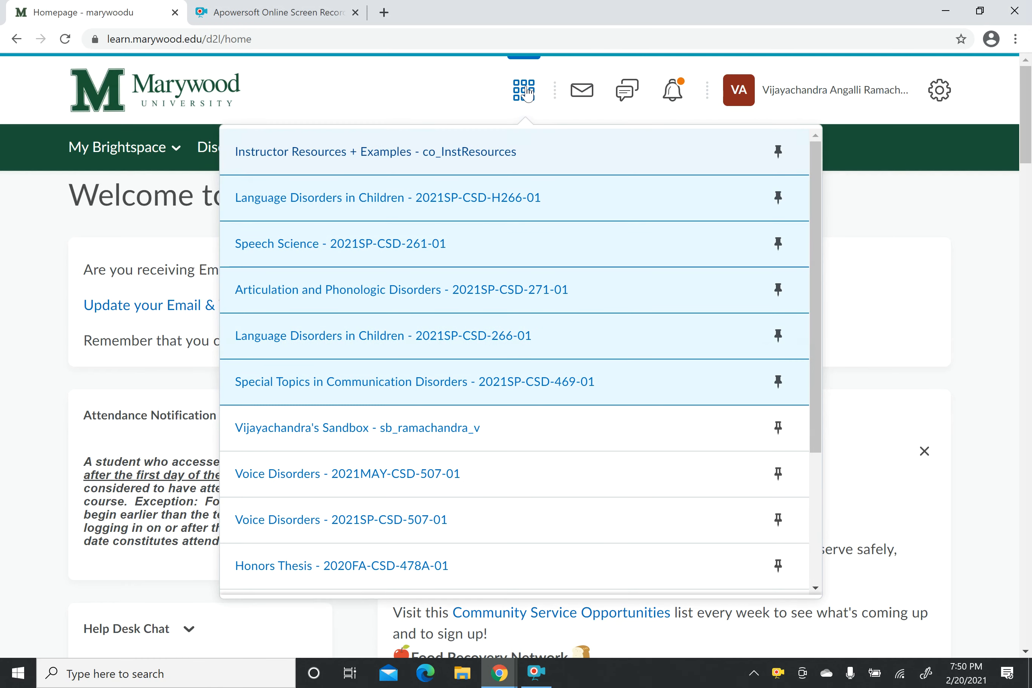
Look through the list of available courses and open Language Disorders in Children - 2021SP-CSD-266-01
scroll(526, 396, down, 4)
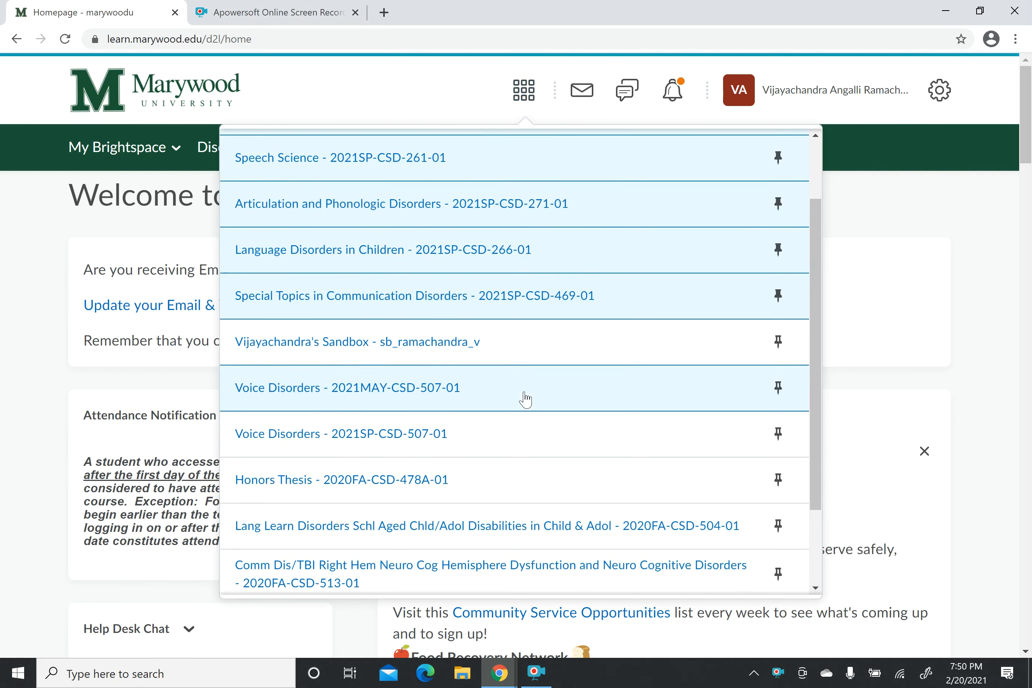
scroll(525, 395, up, 4)
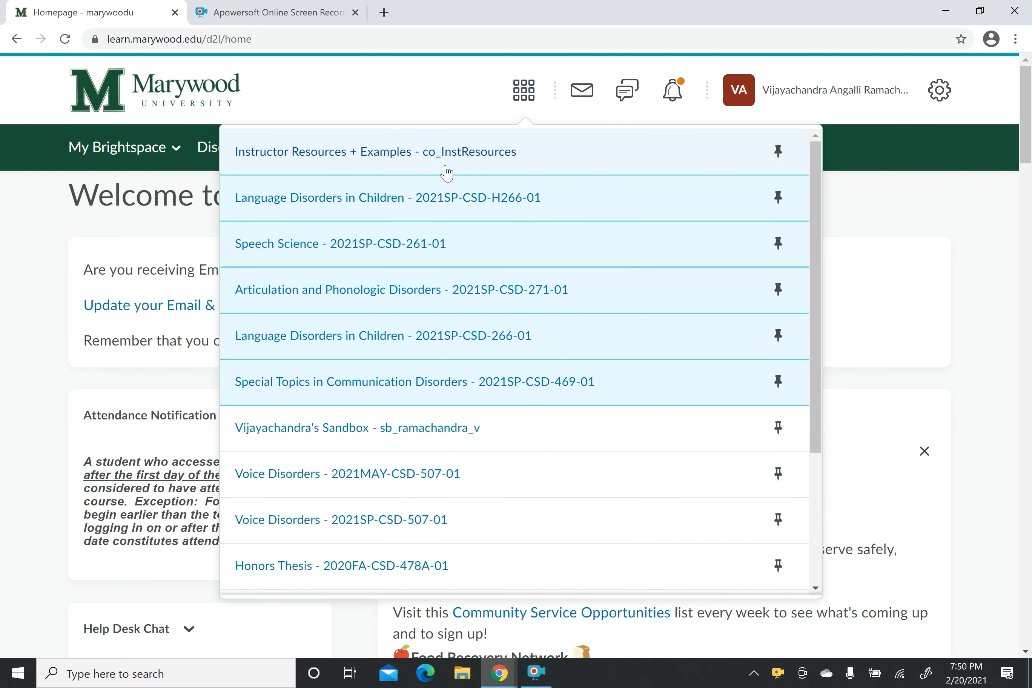
scroll(495, 457, down, 7)
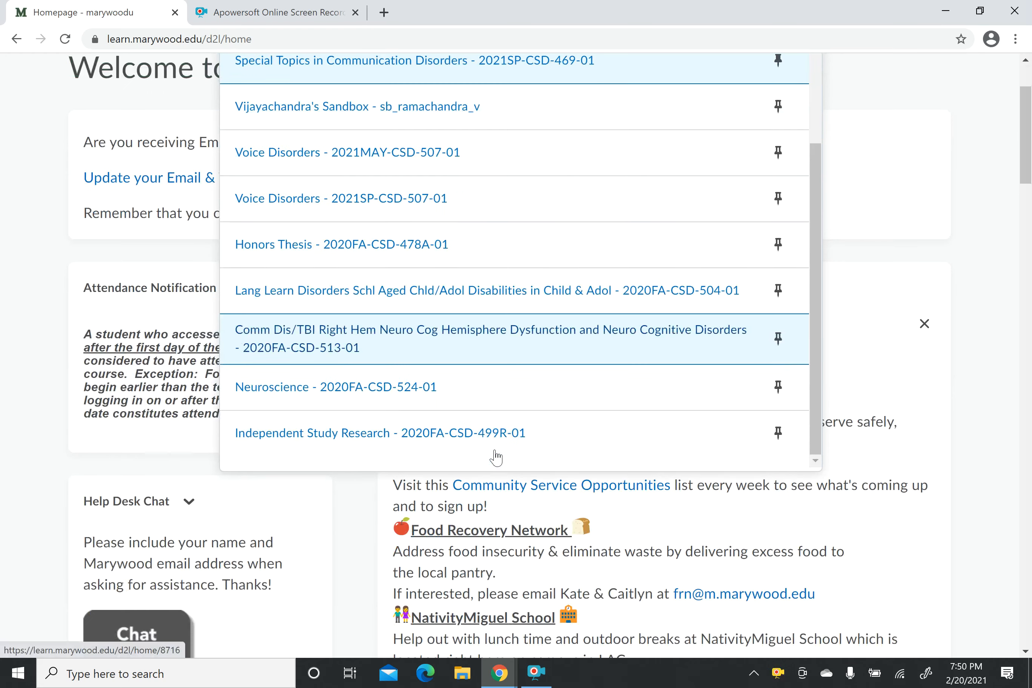
scroll(496, 456, up, 6)
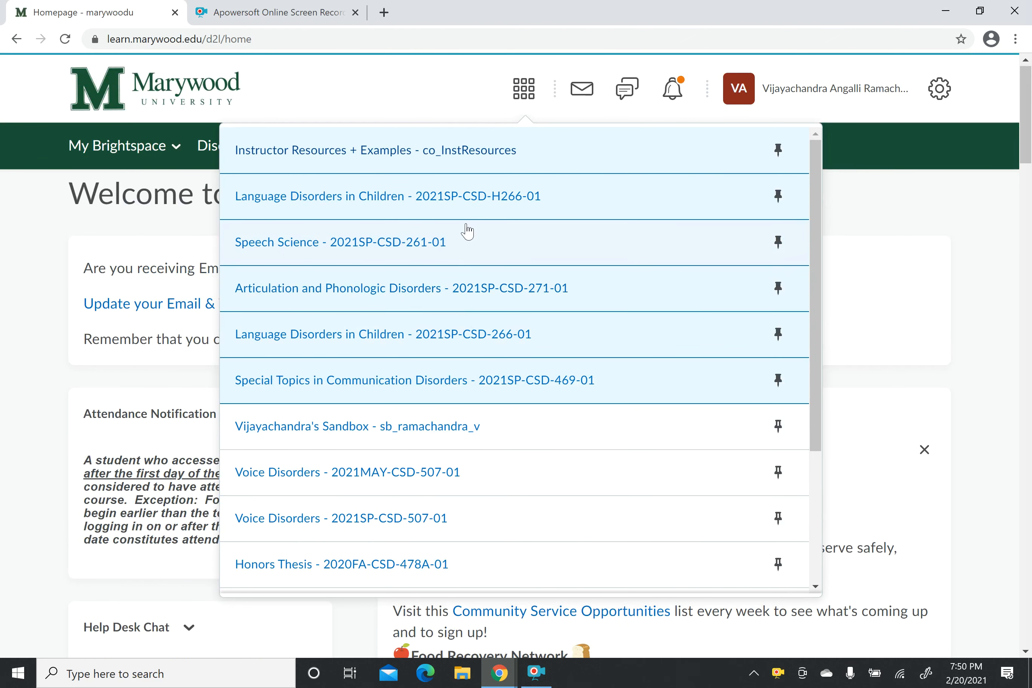
scroll(451, 453, down, 2)
scroll(451, 452, up, 1)
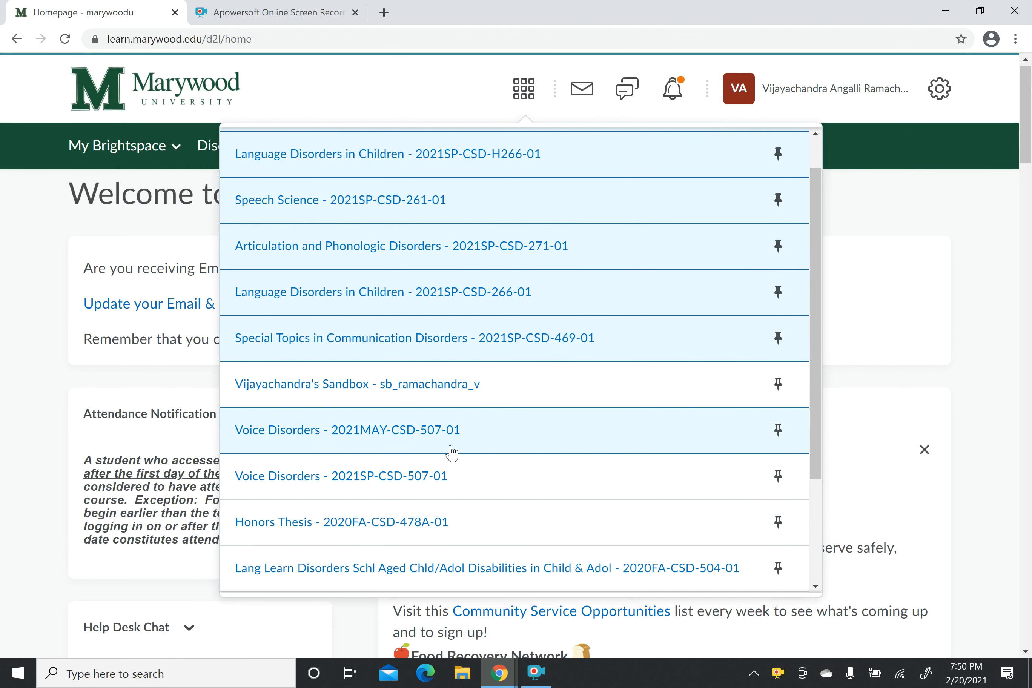
click(398, 297)
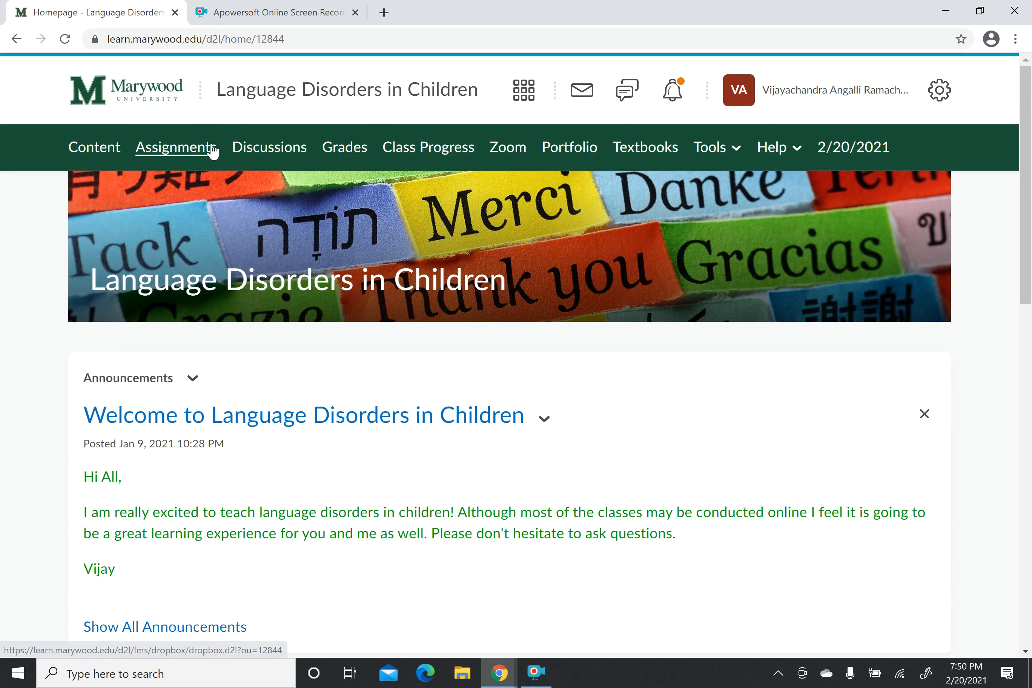
Open the course's Content area and look over the Table of Contents from Introduction to the Week 4 module
click(102, 155)
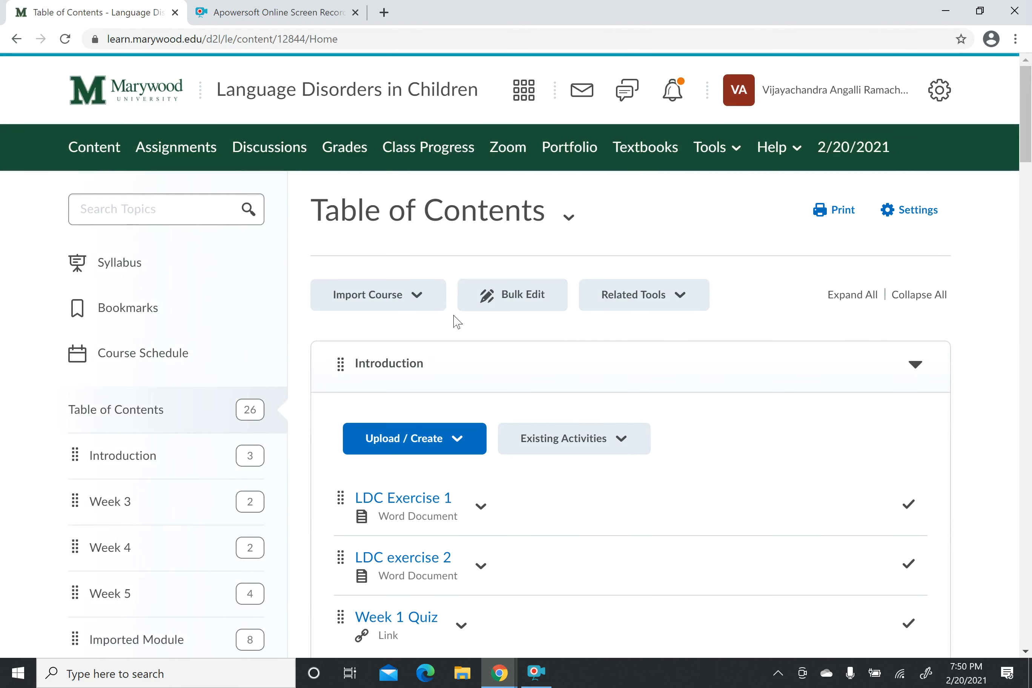
scroll(455, 318, down, 5)
scroll(455, 318, up, 6)
scroll(458, 322, down, 7)
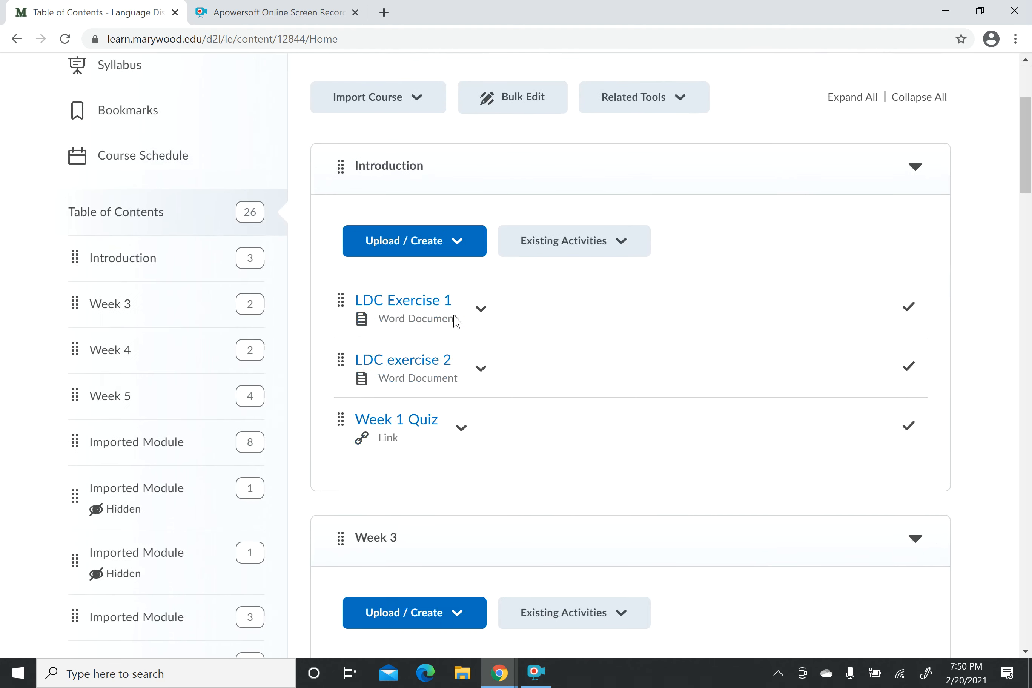
scroll(457, 322, down, 7)
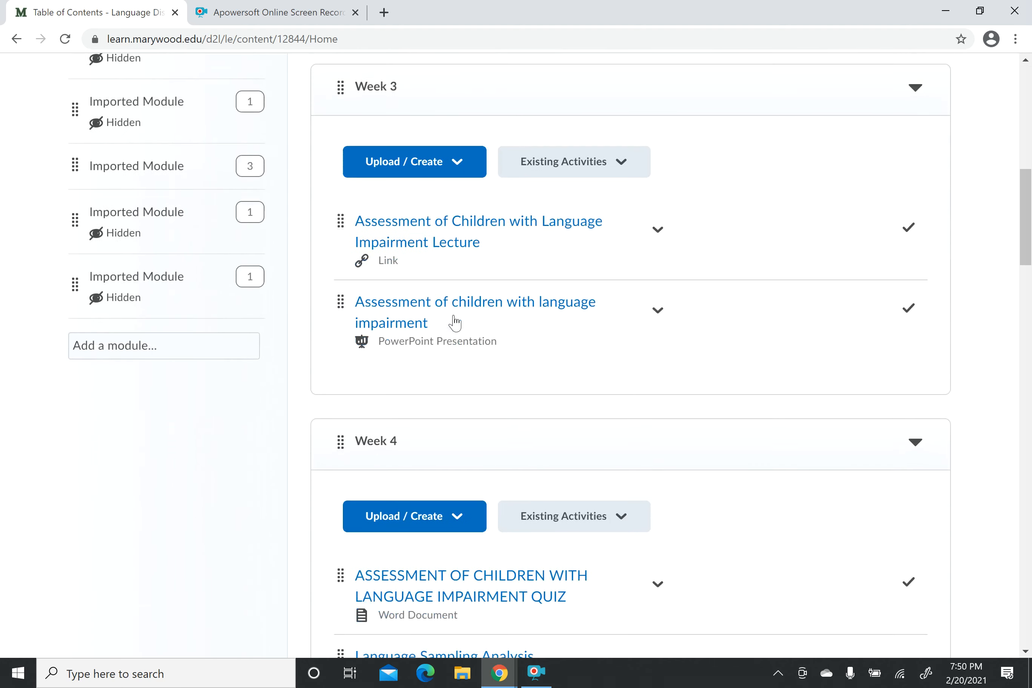
scroll(458, 322, up, 7)
scroll(458, 322, up, 7)
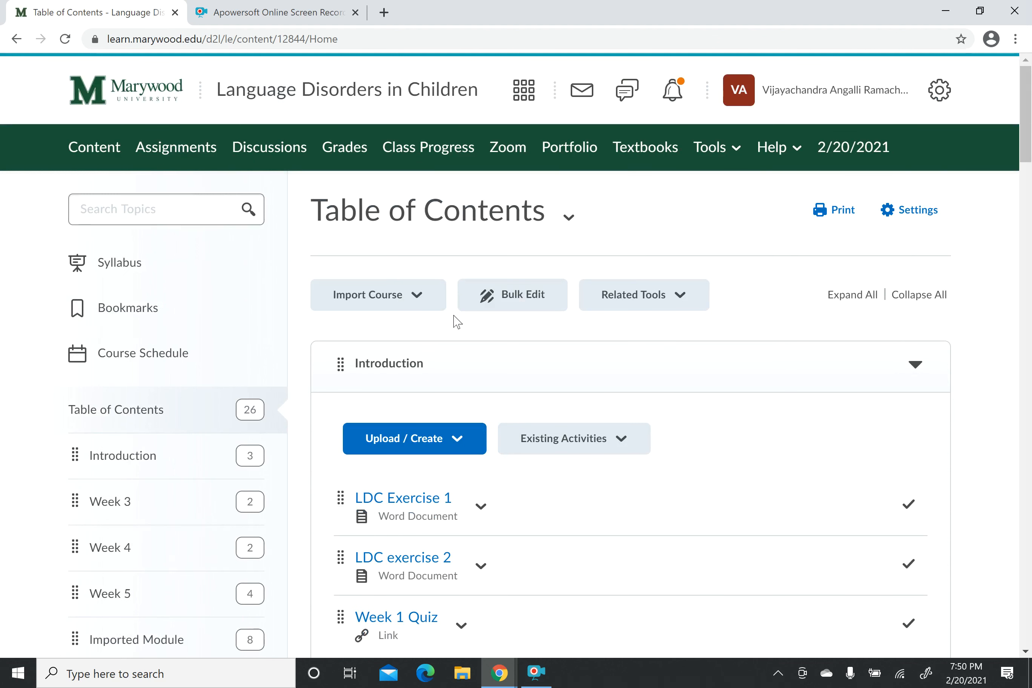
Examine the pinned and unpinned courses in the course list, including the sandbox's pin, and close the list
click(529, 98)
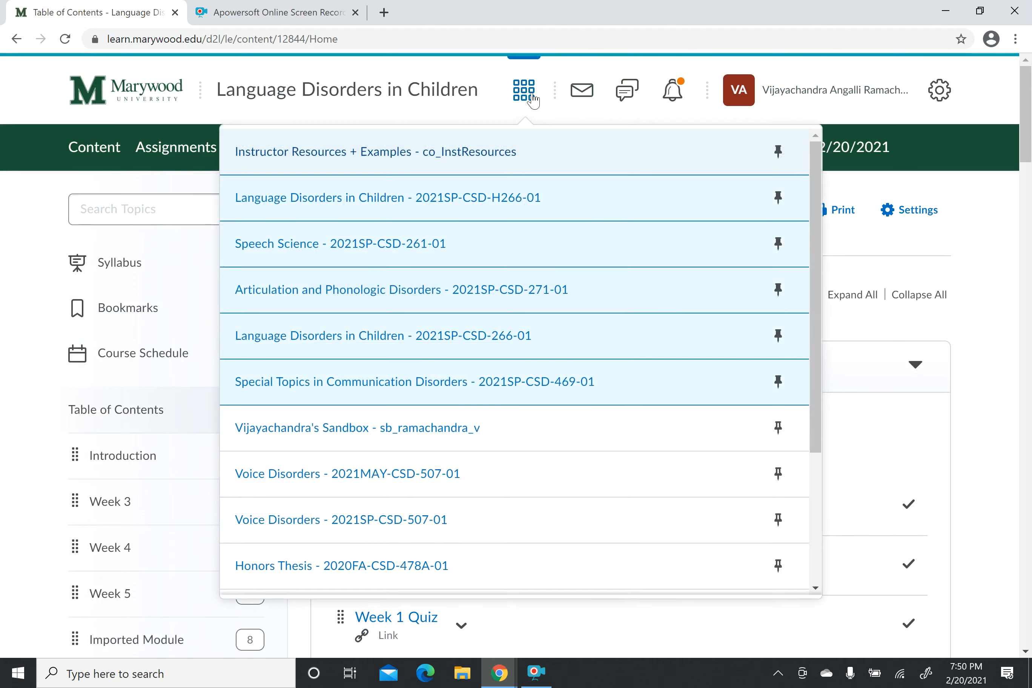
scroll(576, 299, down, 2)
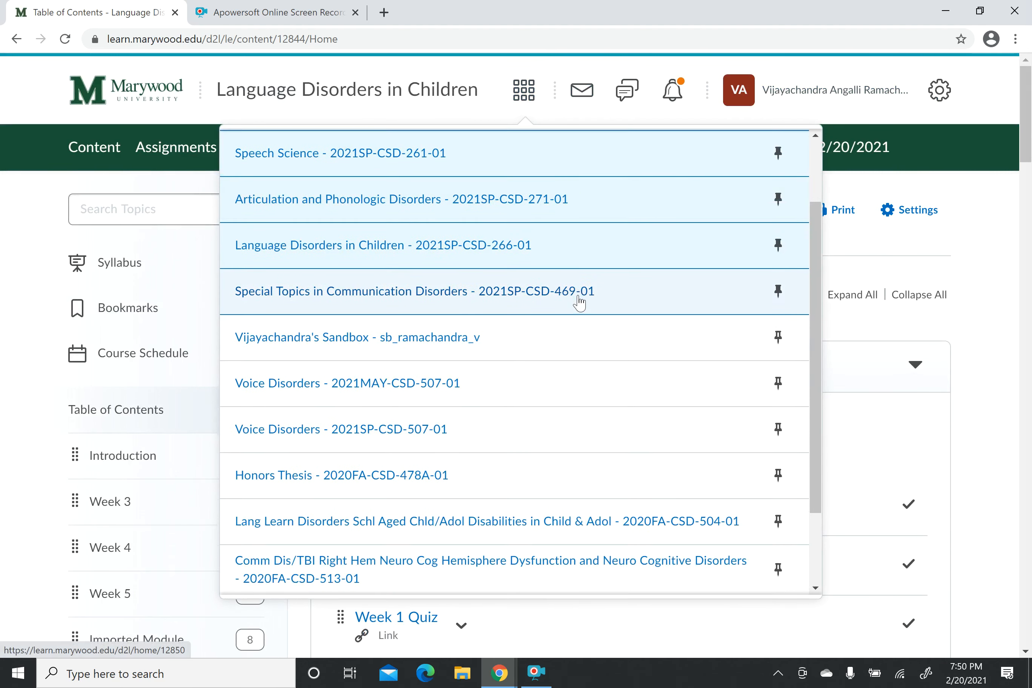
scroll(579, 303, up, 2)
scroll(579, 303, up, 1)
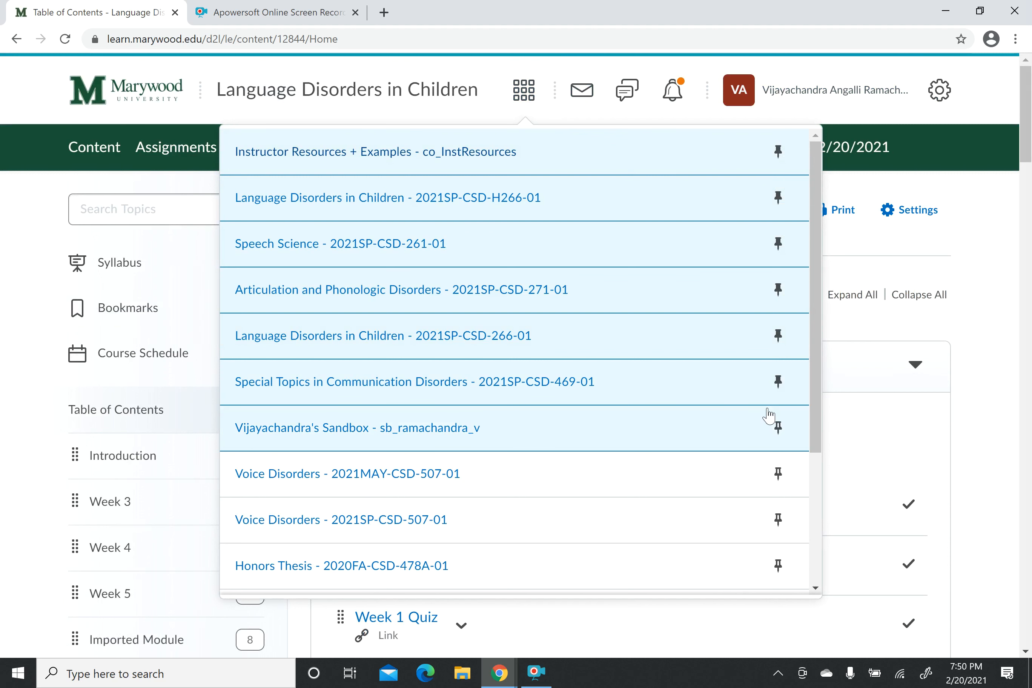
click(777, 427)
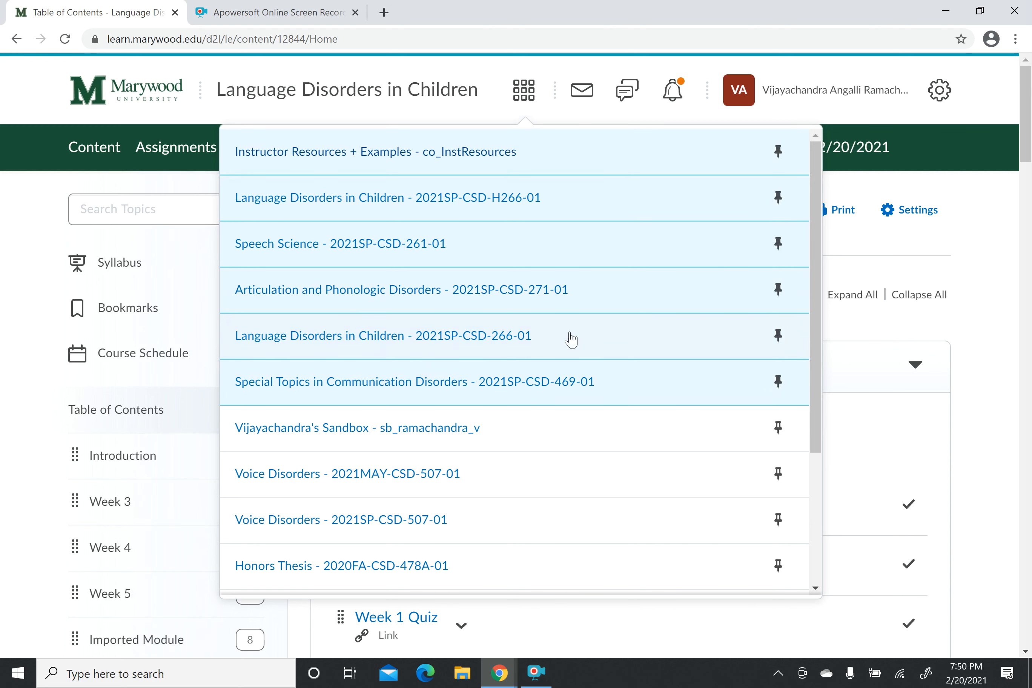
scroll(582, 467, down, 1)
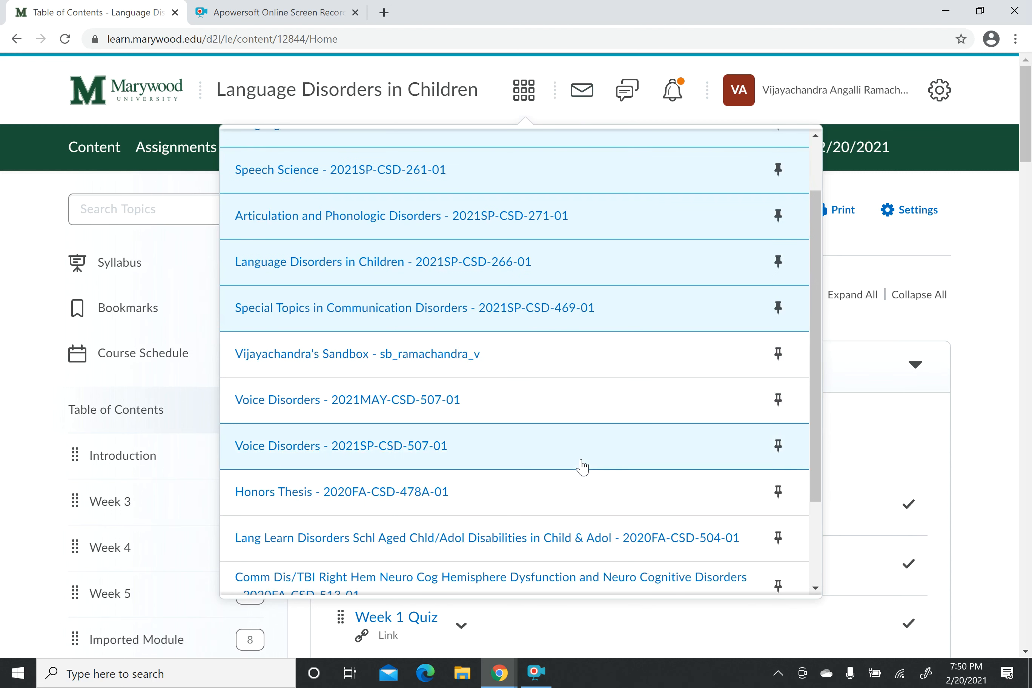
scroll(581, 466, down, 1)
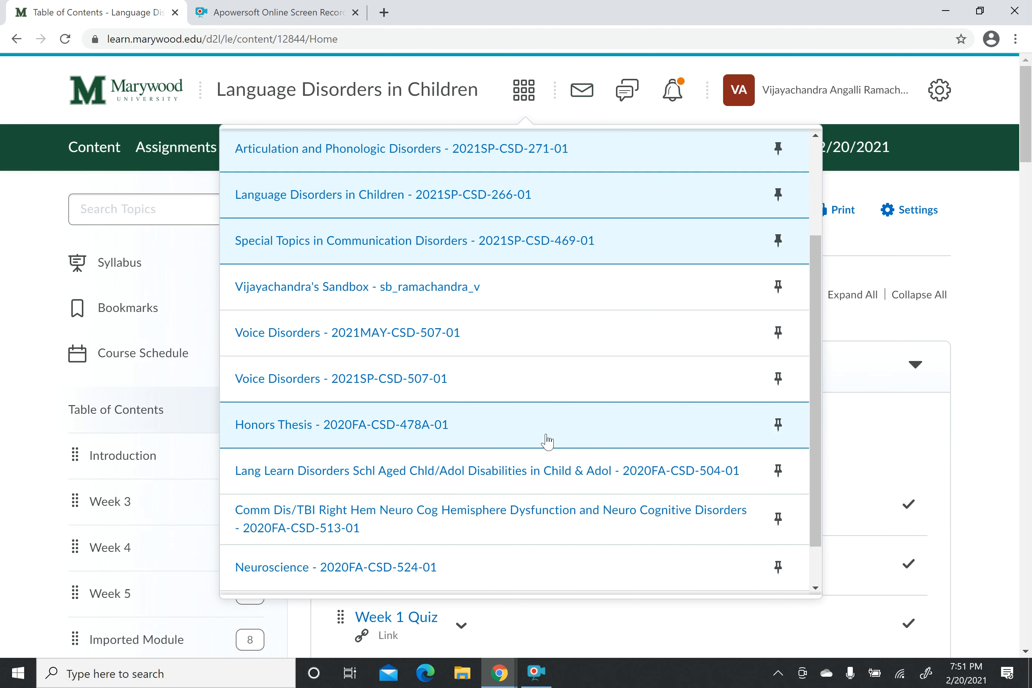
scroll(546, 441, down, 1)
scroll(547, 441, up, 3)
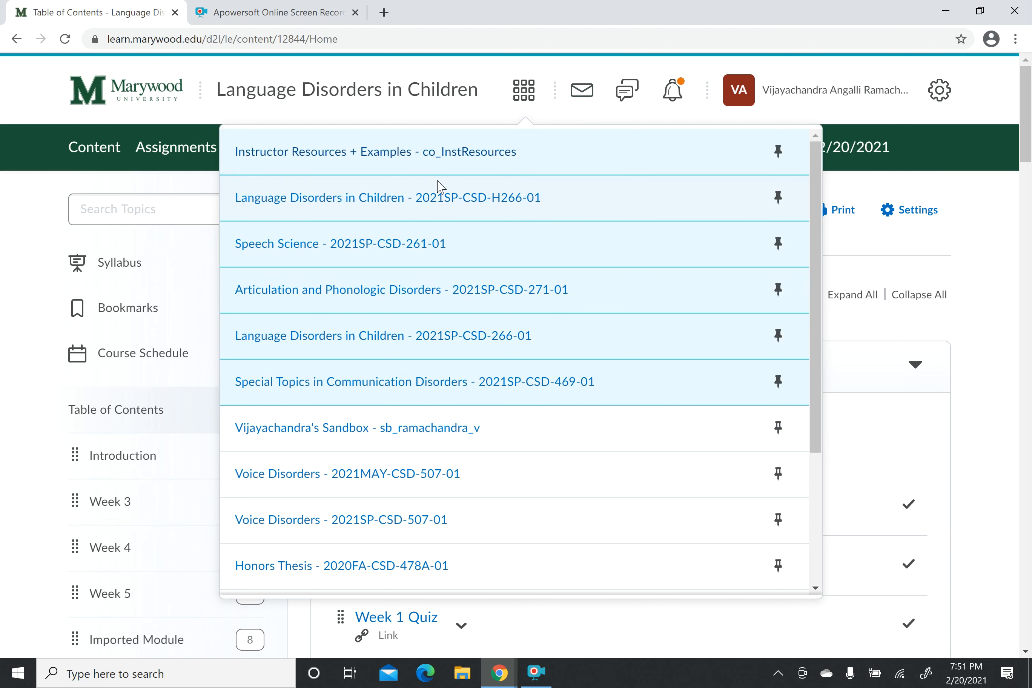
scroll(513, 412, down, 3)
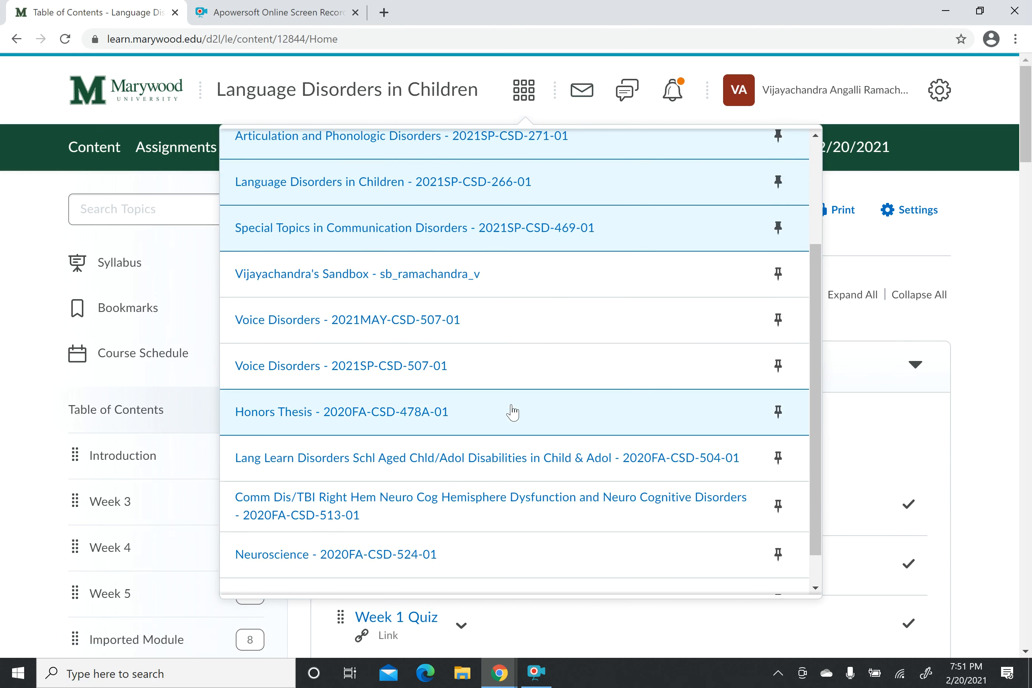
scroll(546, 405, up, 1)
scroll(546, 405, up, 2)
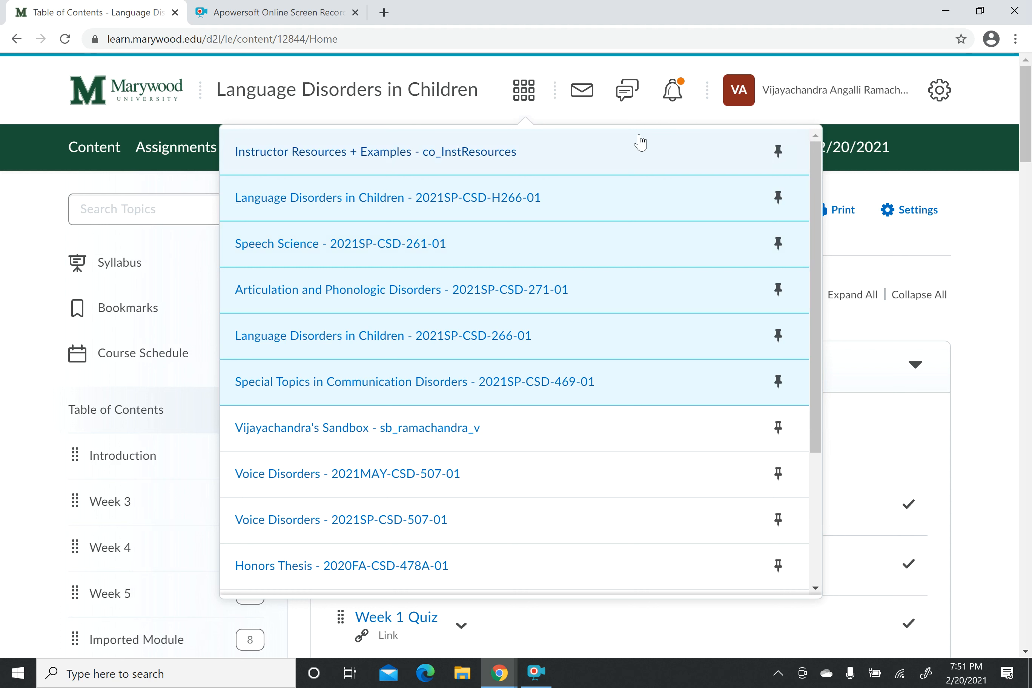
click(182, 188)
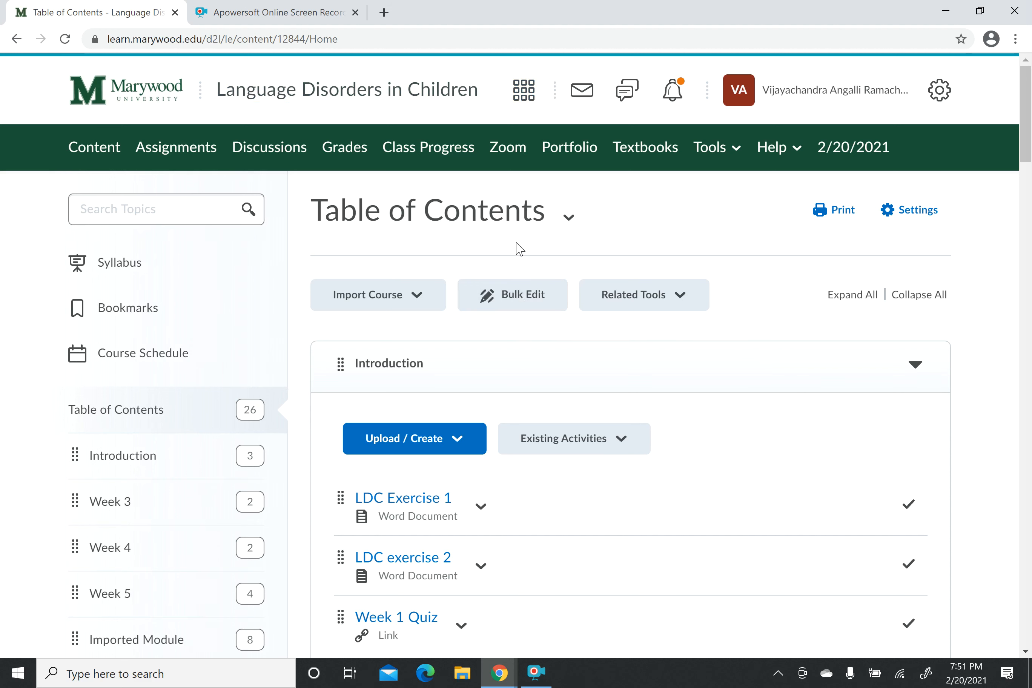
Open the instructor's Sandbox course from the course list and go to its Content area
click(526, 94)
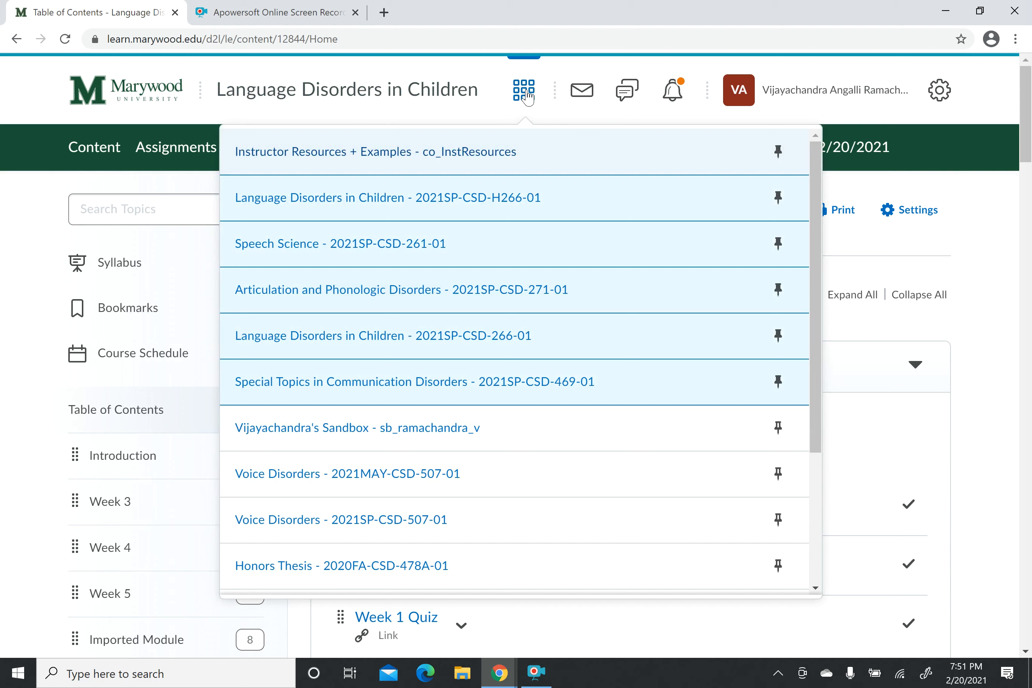
click(381, 435)
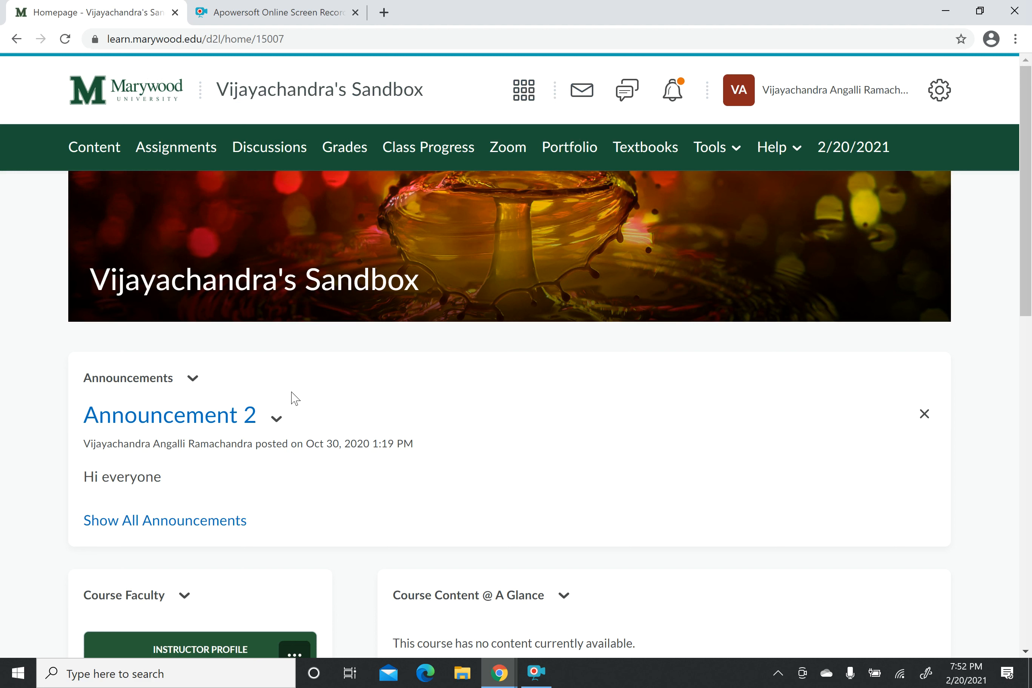
click(103, 153)
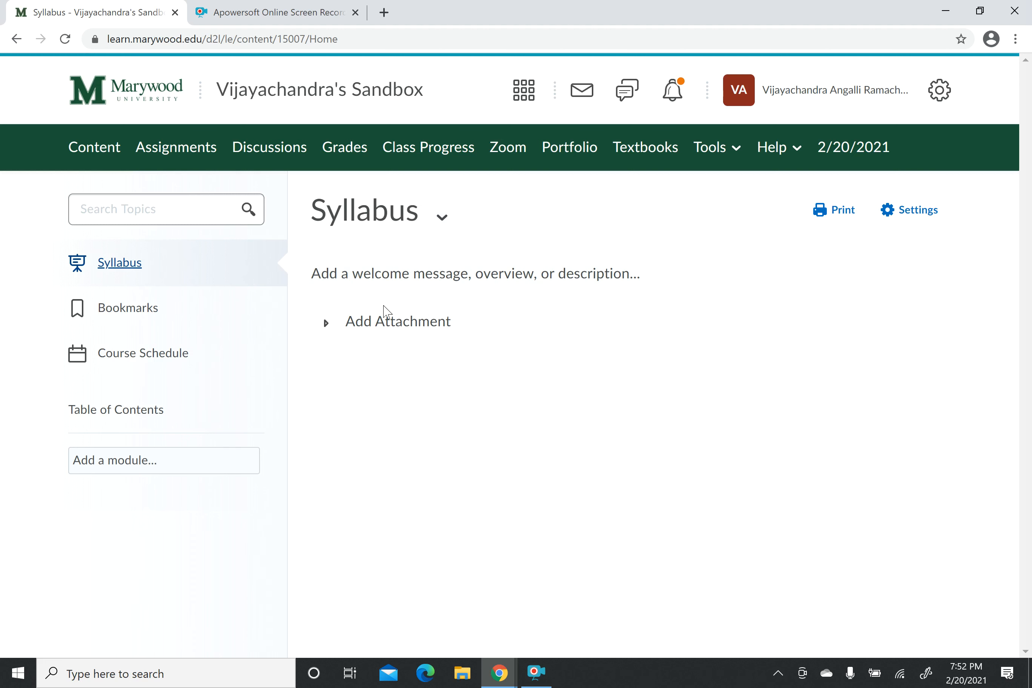
Attach the Special Topics 2021 Word document from the desktop to the Syllabus overview and restore the browser to full size
click(325, 329)
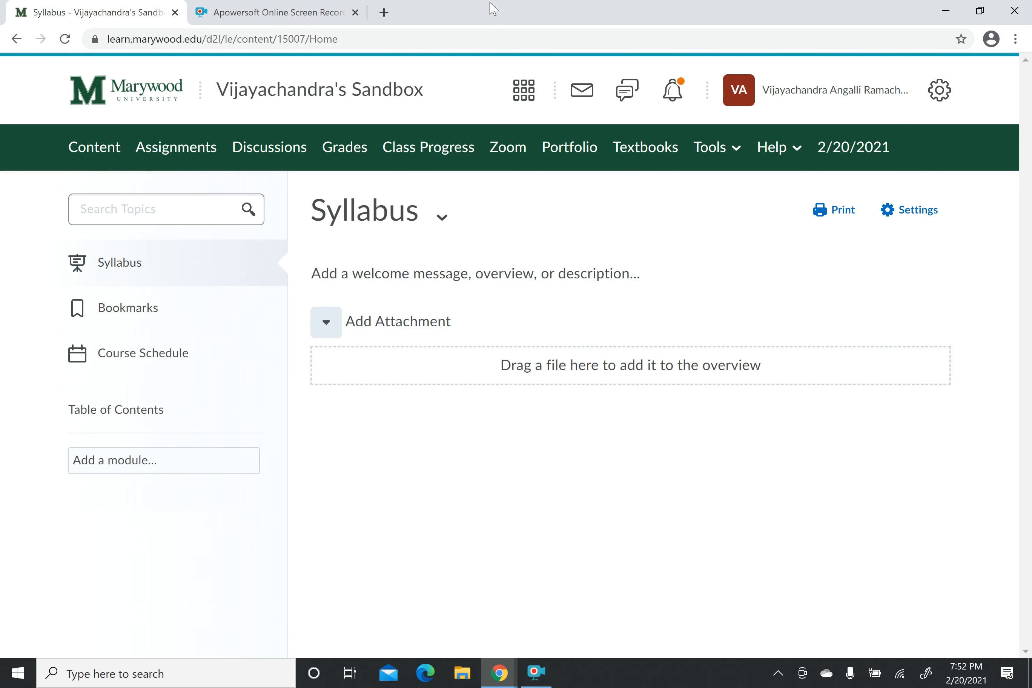
drag(493, 8, 677, 70)
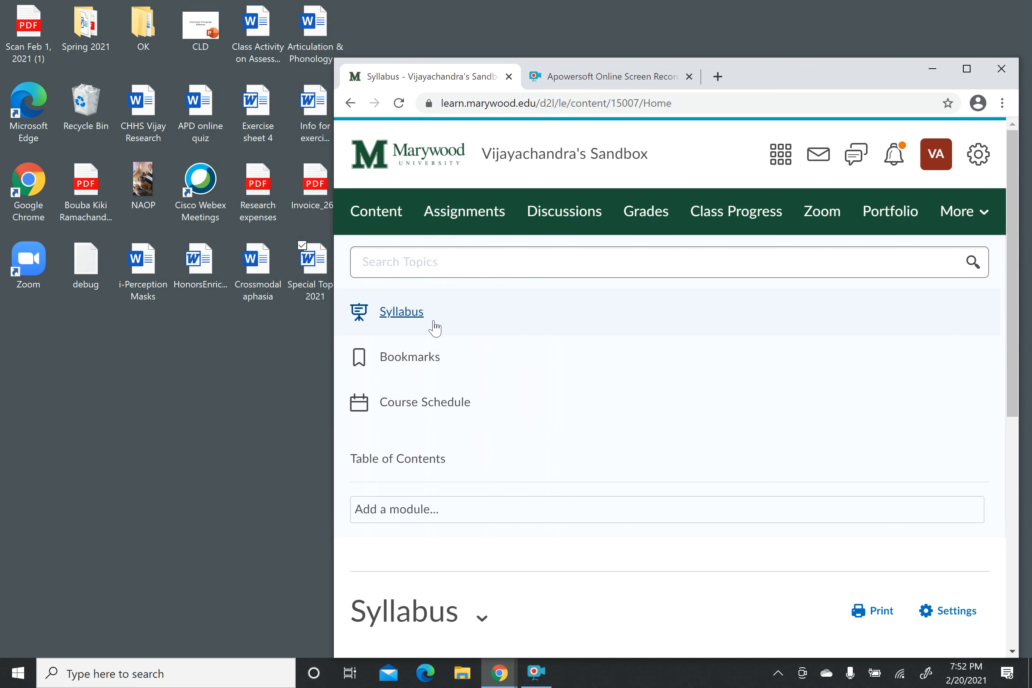
click(415, 316)
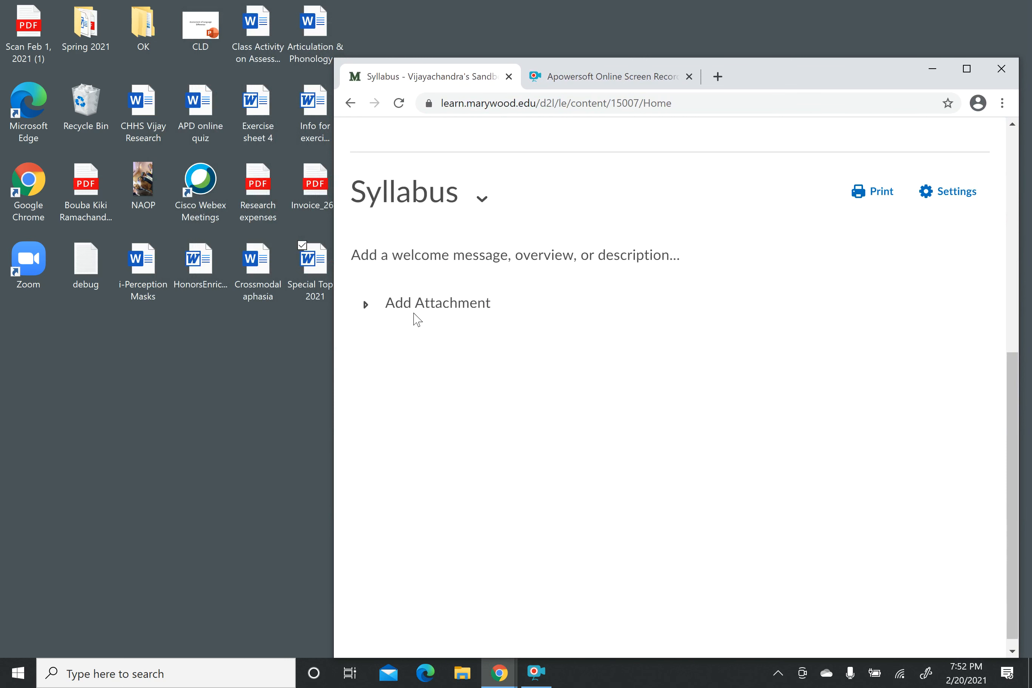
click(366, 312)
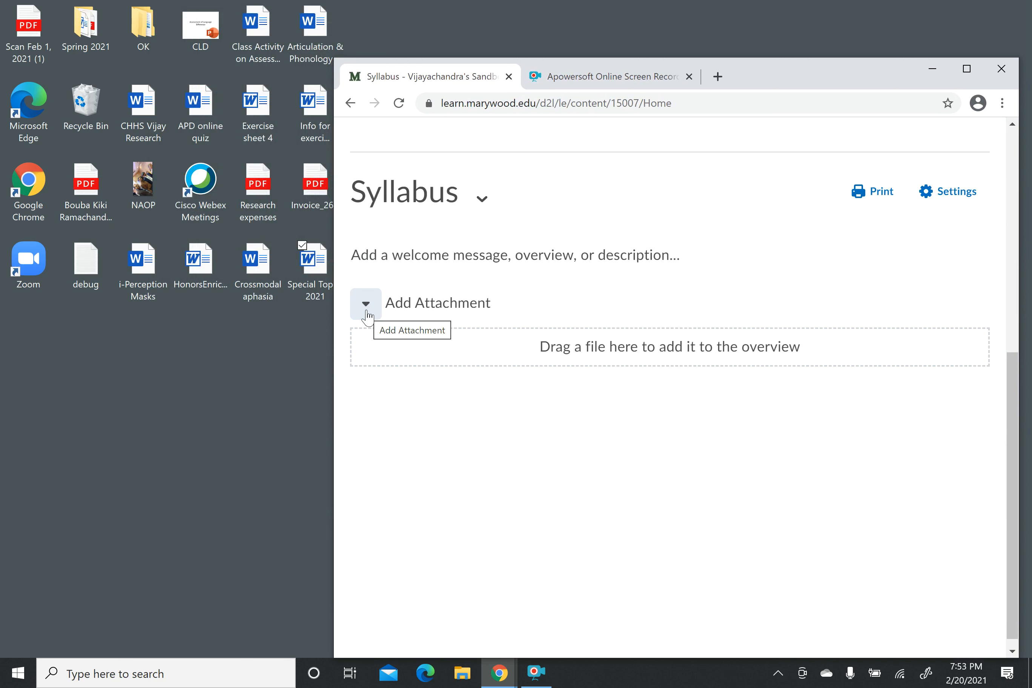
drag(315, 269, 598, 351)
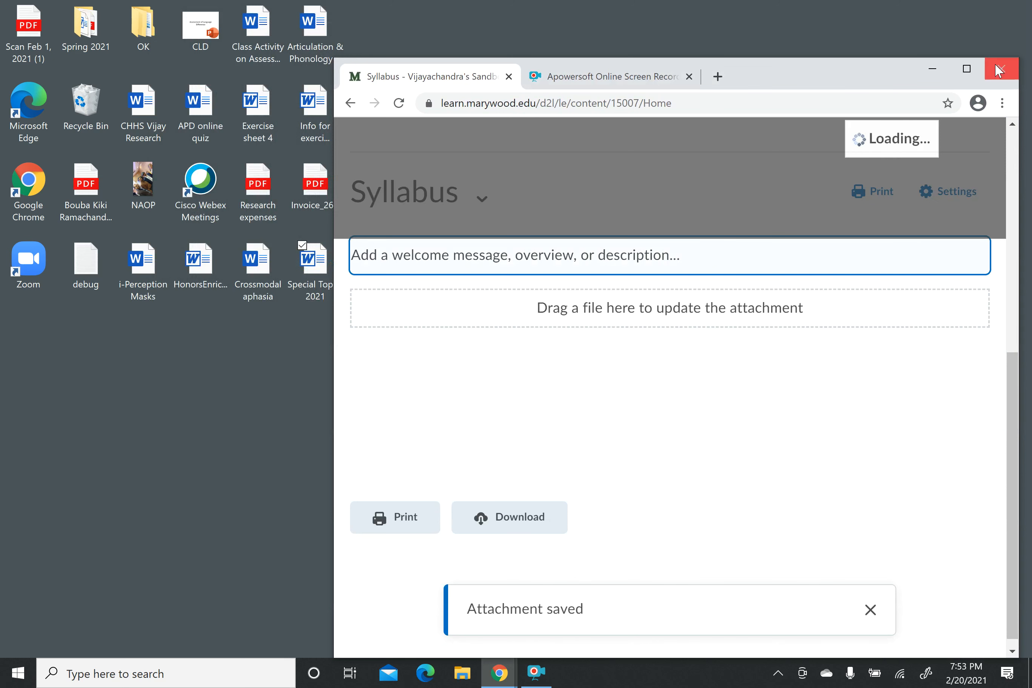
click(967, 69)
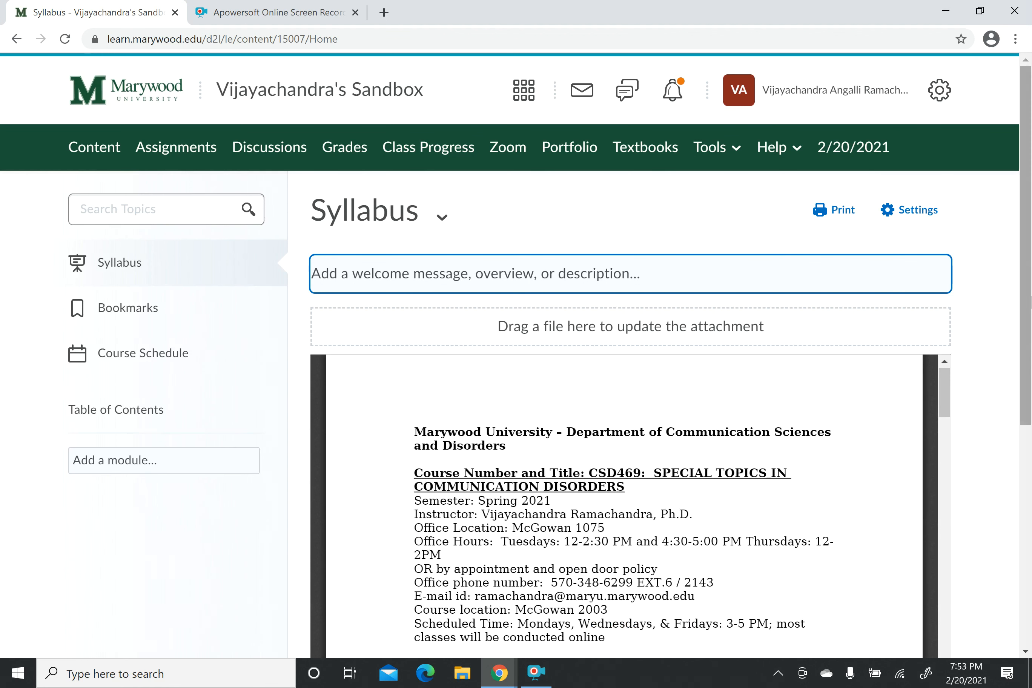
Look through the attached syllabus document and reload the Content area to check the Syllabus page
scroll(978, 459, down, 1)
scroll(978, 459, down, 1)
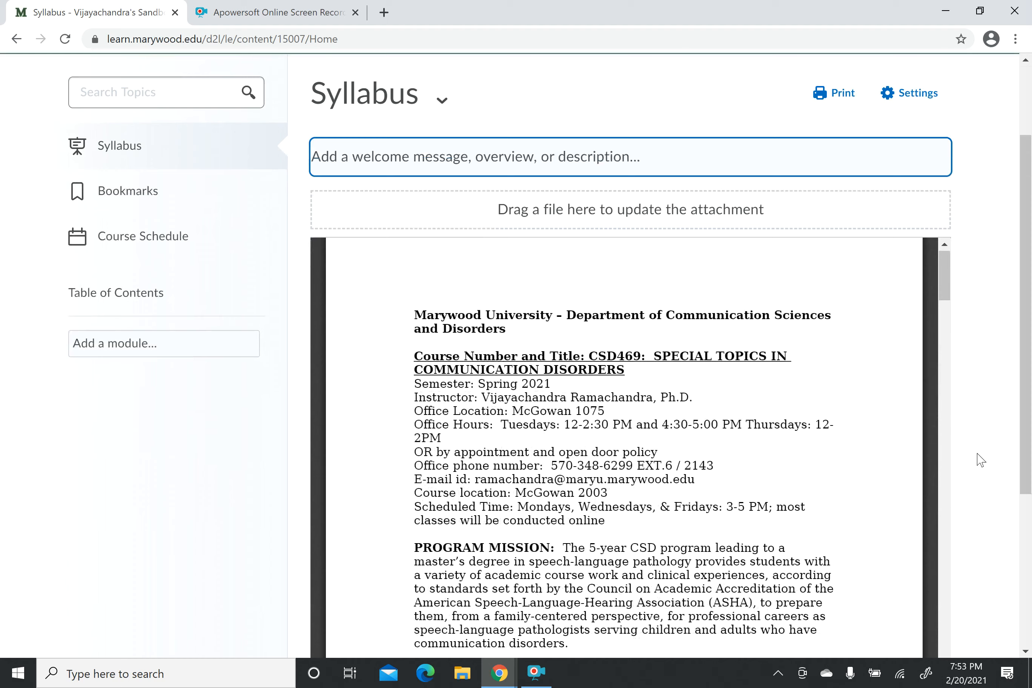
scroll(658, 396, down, 5)
scroll(658, 397, up, 8)
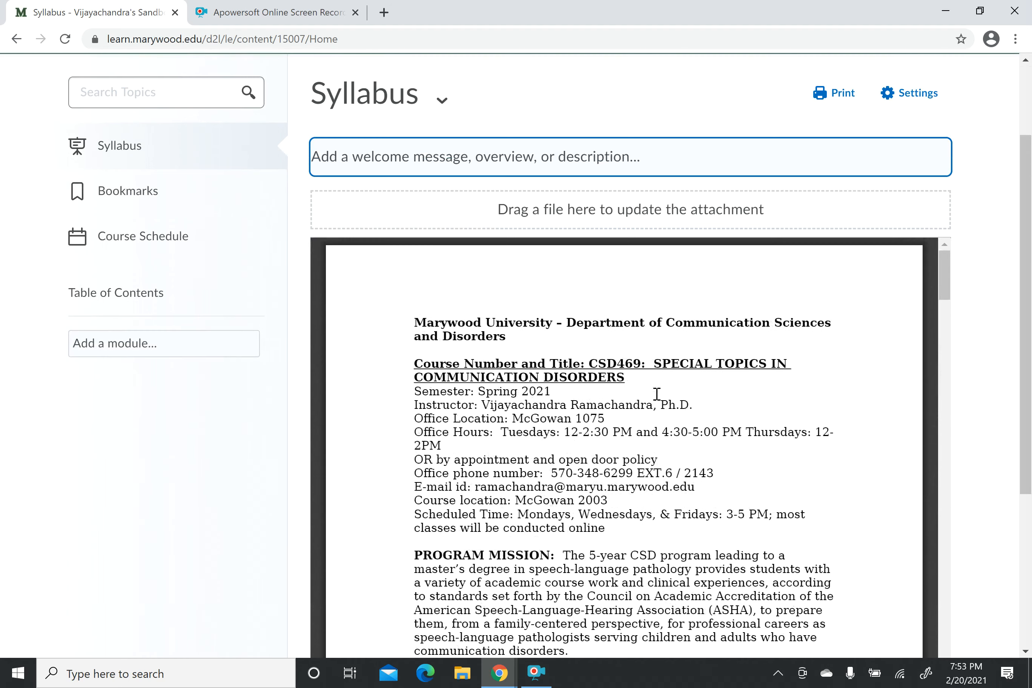
scroll(659, 399, down, 10)
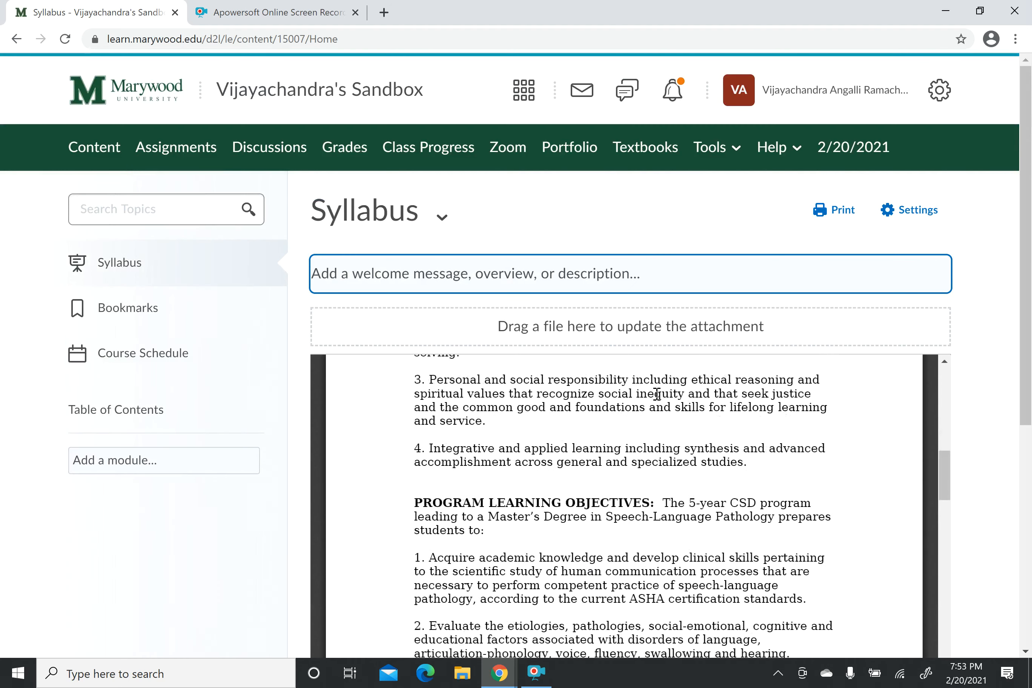
click(167, 221)
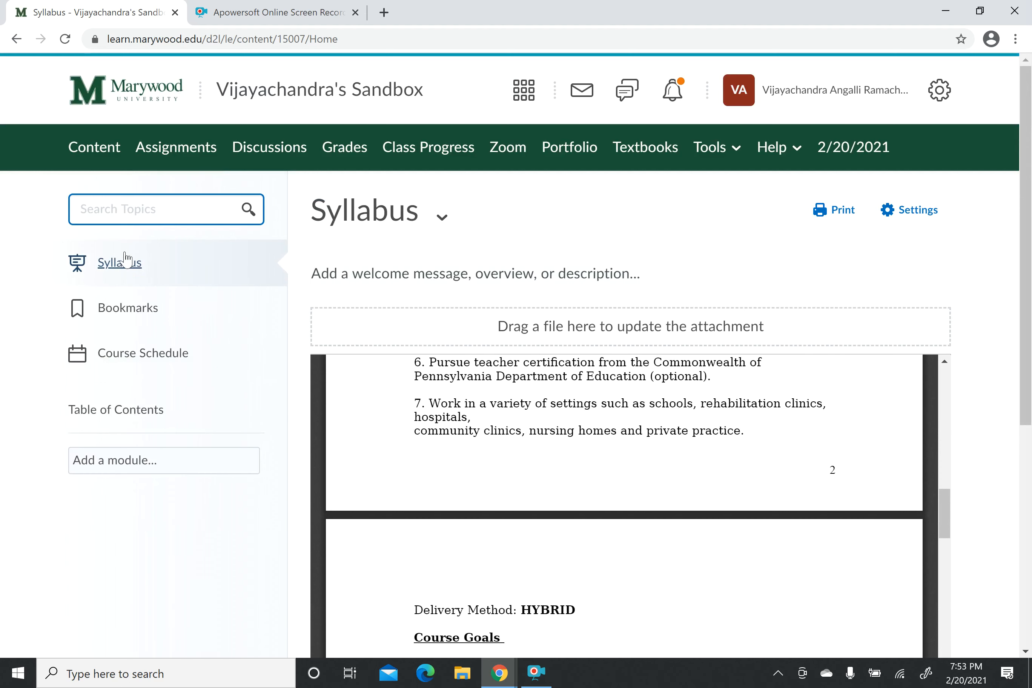
click(103, 153)
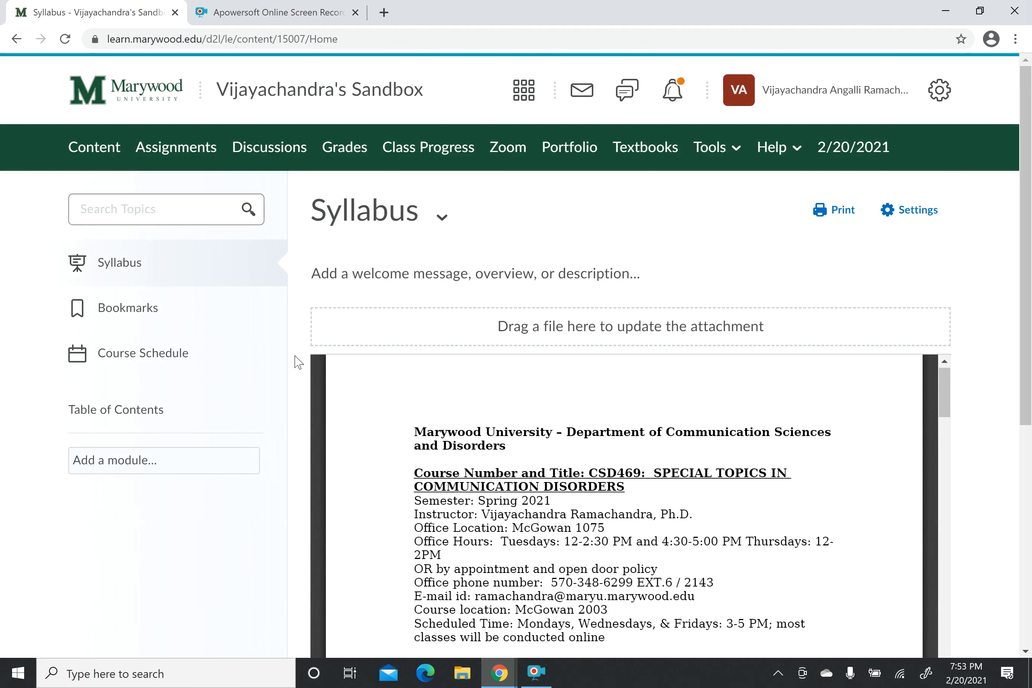
scroll(296, 357, down, 1)
scroll(295, 357, up, 1)
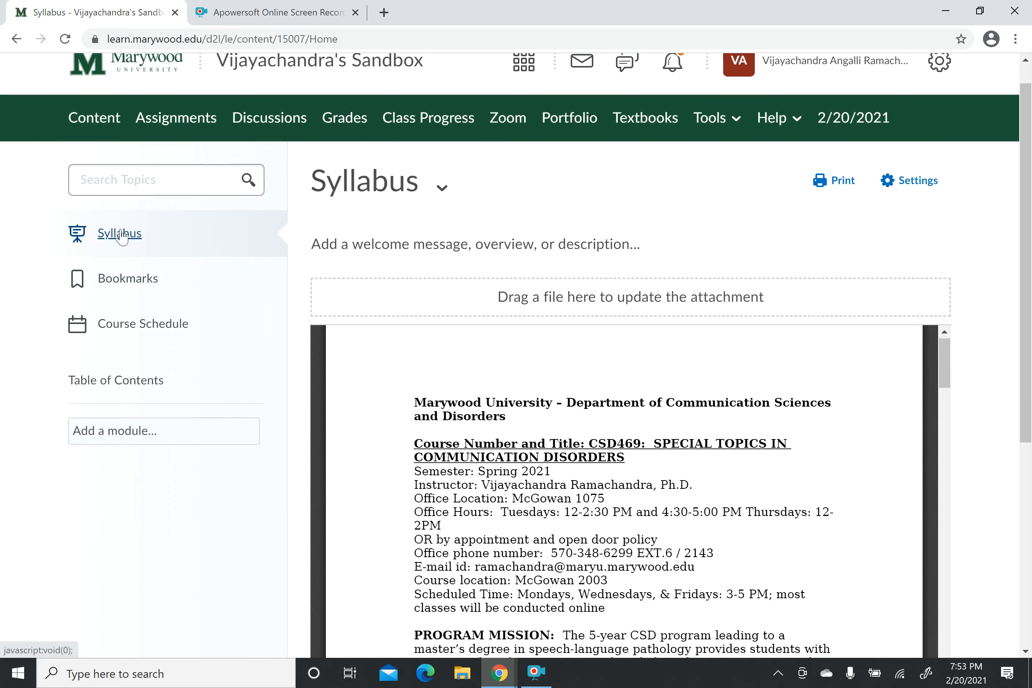
Look through the attached syllabus document and check the options for changing or removing the attachment
scroll(371, 386, down, 4)
scroll(371, 386, down, 20)
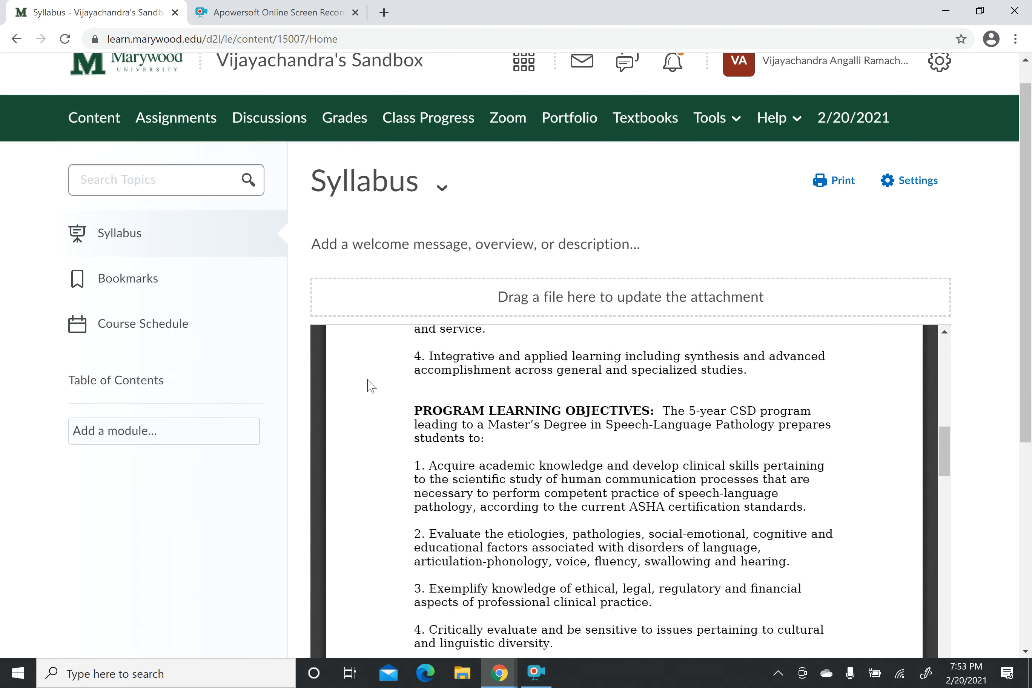
scroll(371, 387, down, 5)
scroll(371, 386, up, 20)
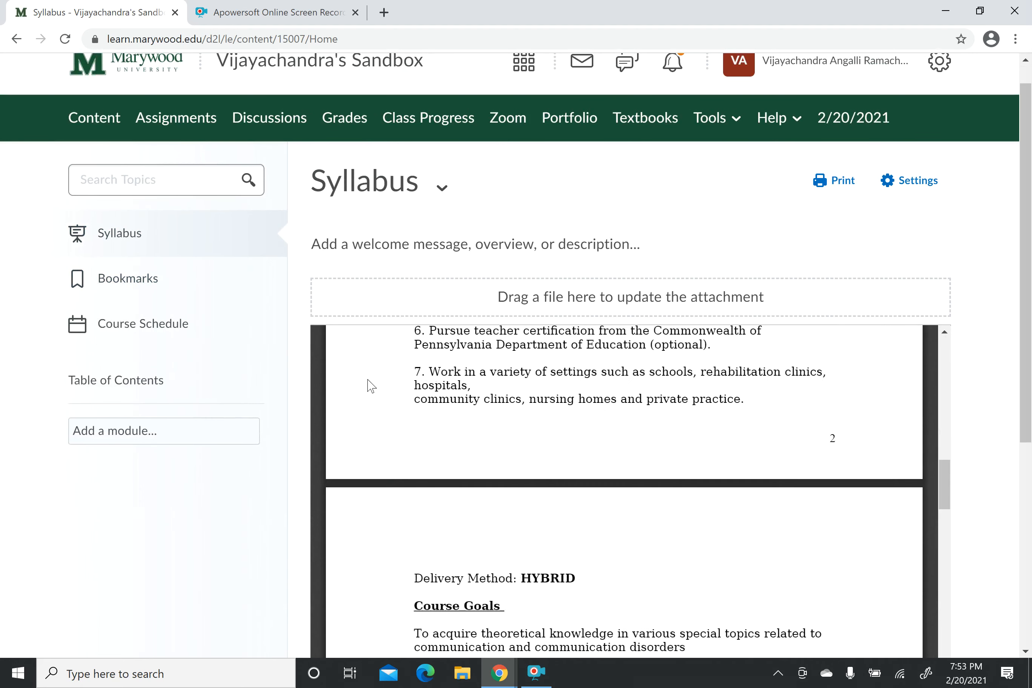
scroll(371, 386, up, 1)
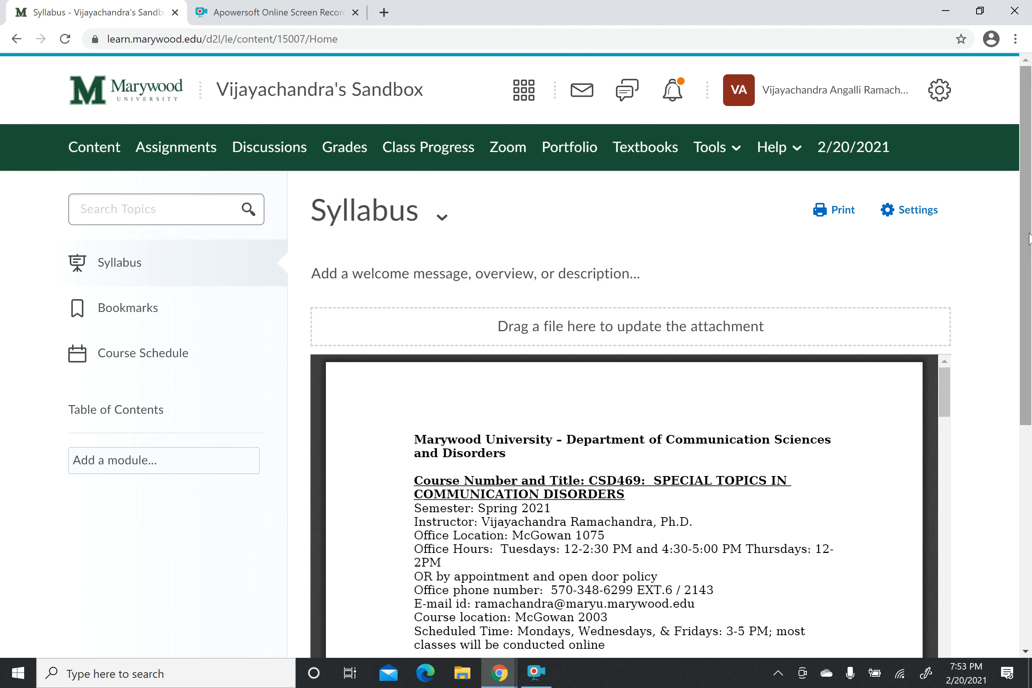
key(ctrl+a)
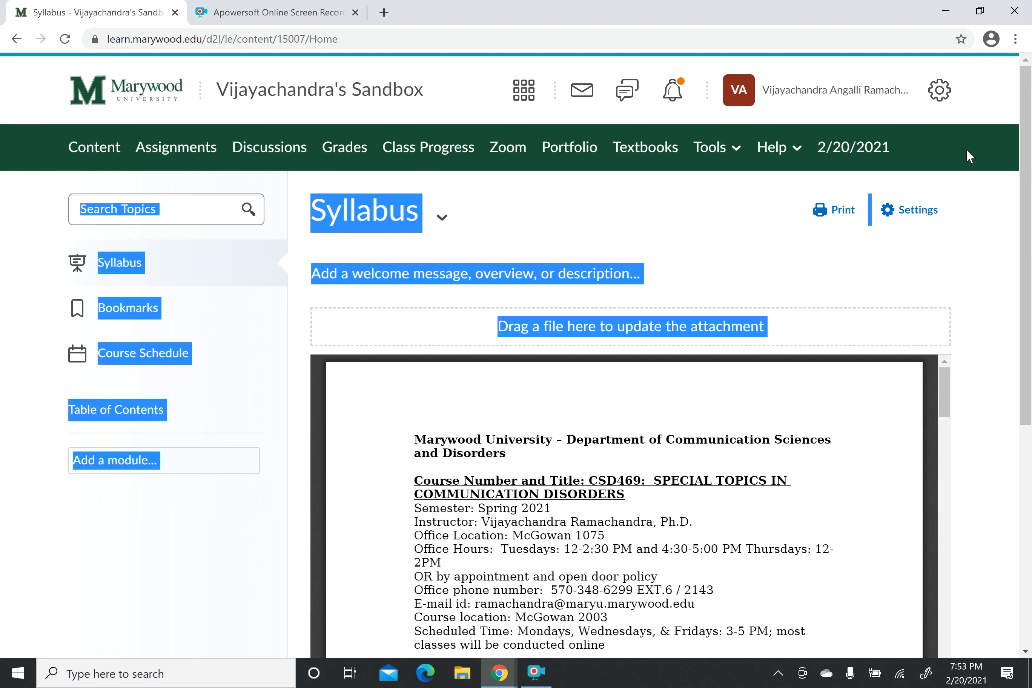
click(723, 395)
scroll(611, 552, down, 10)
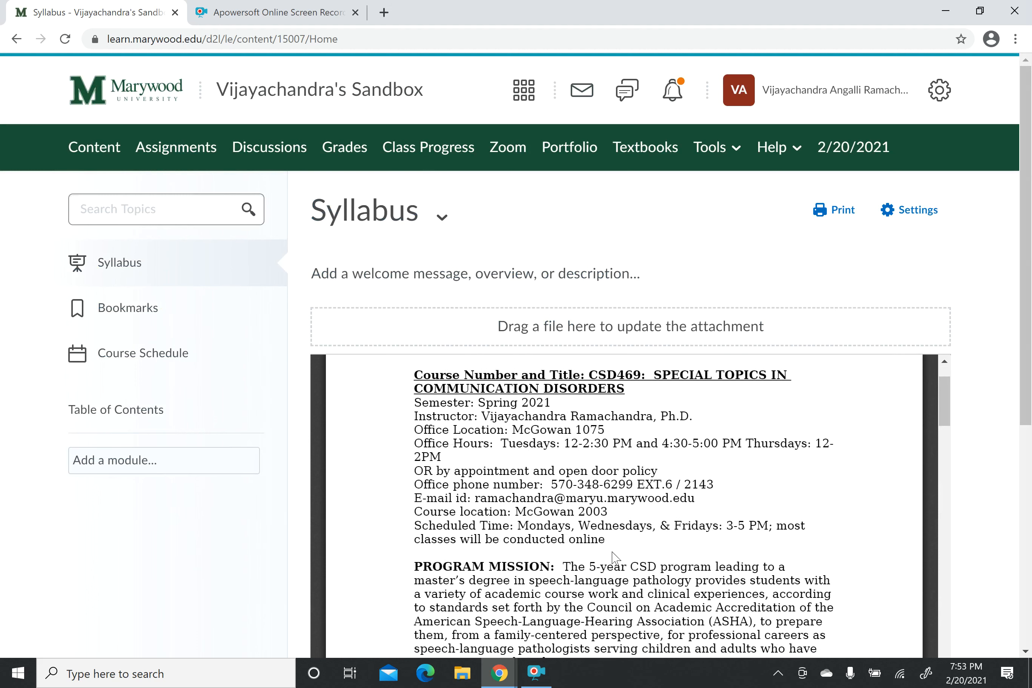
scroll(612, 559, up, 10)
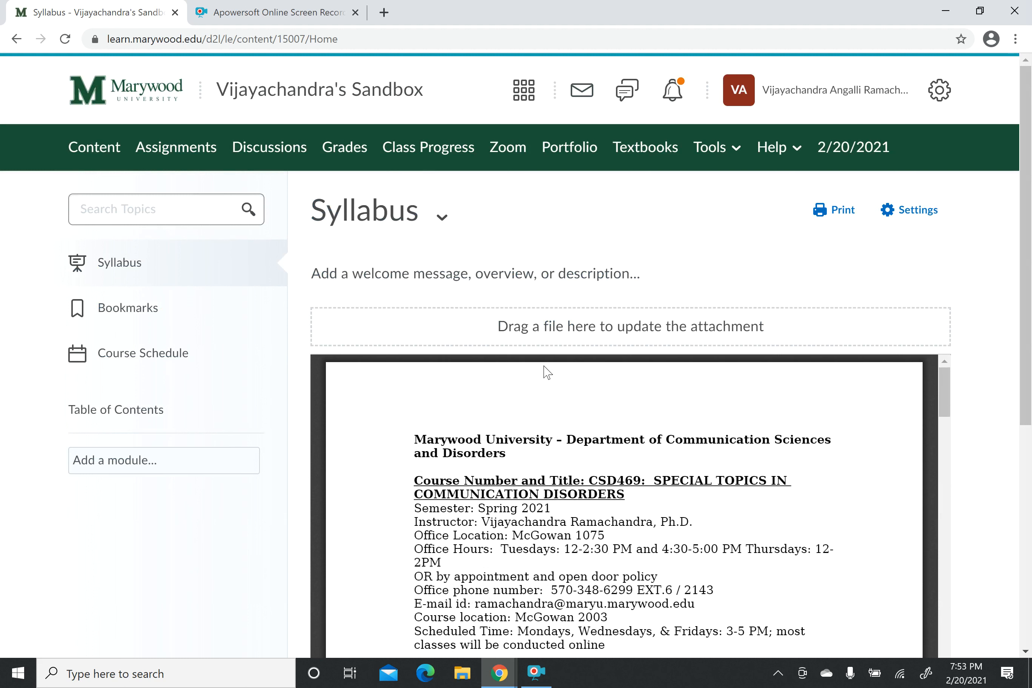
click(441, 218)
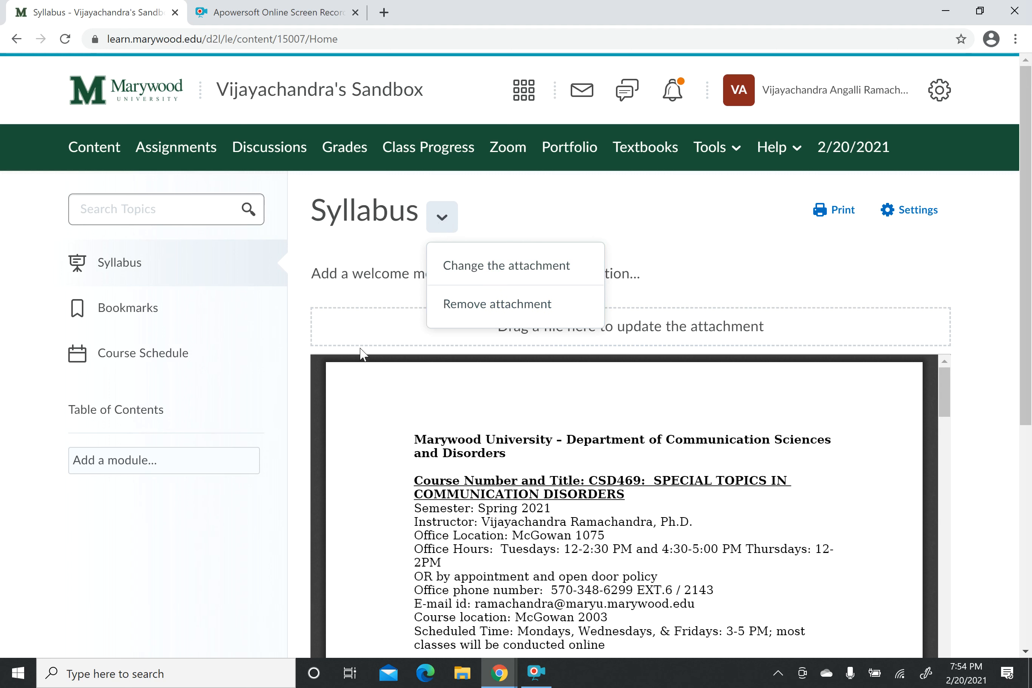
click(627, 217)
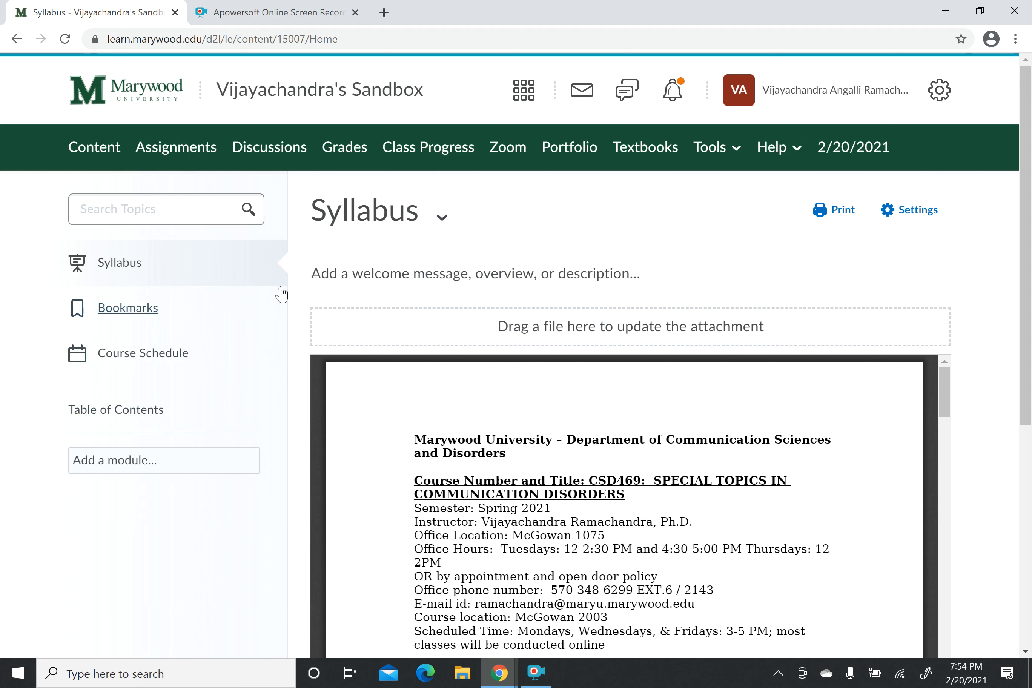
Add two modules named Week 1 and Week 2 to the course's Table of Contents
click(139, 415)
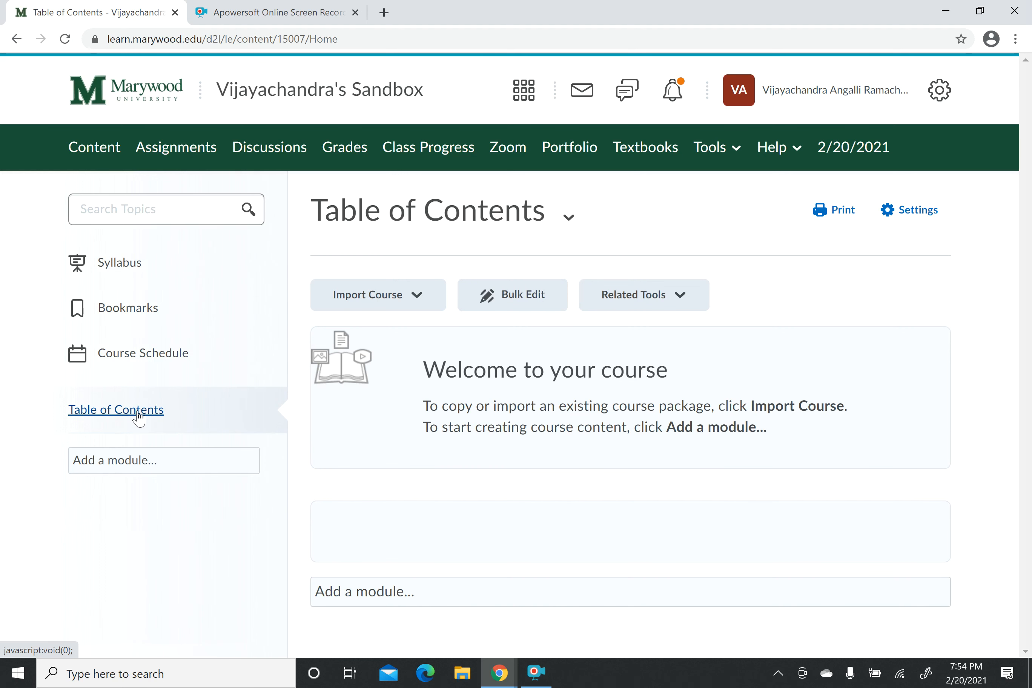
click(133, 460)
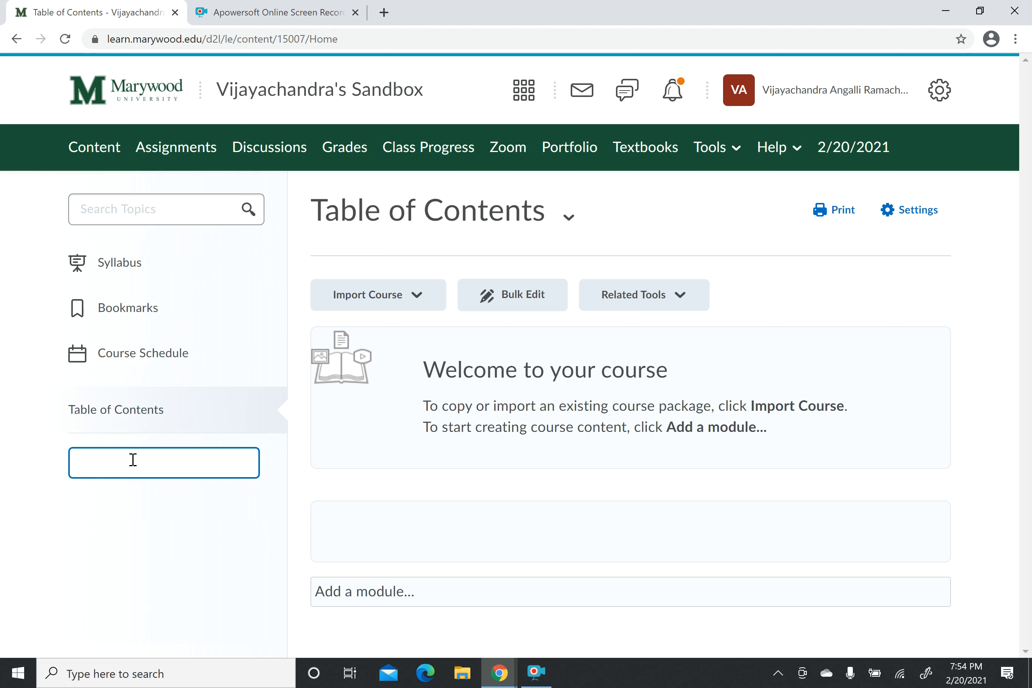
text(Week 1)
key(Return)
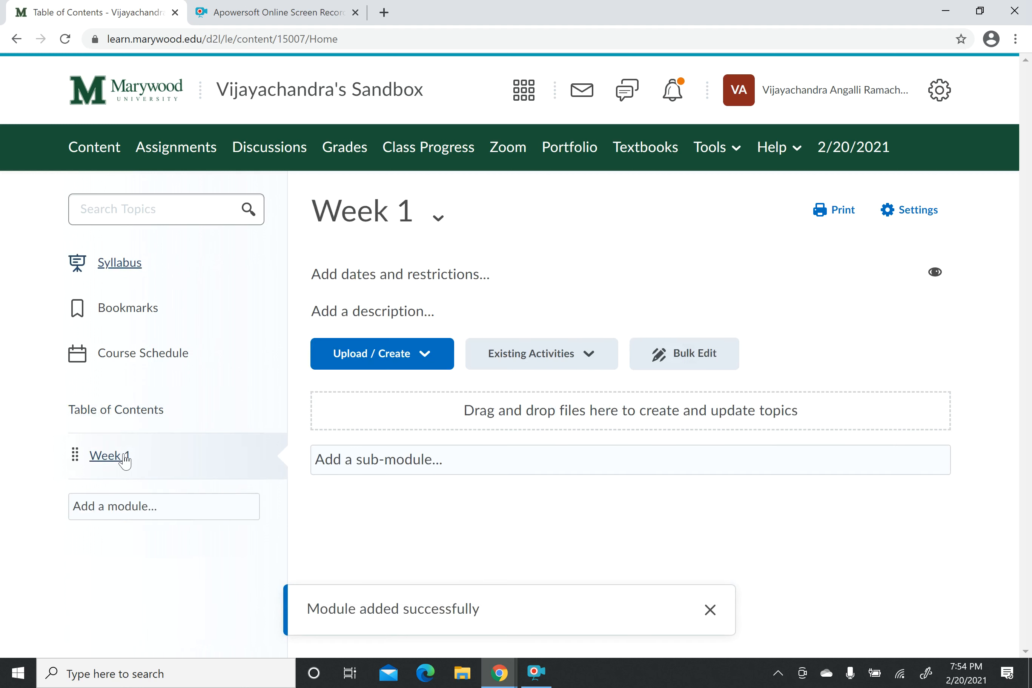
click(114, 505)
text(Week 2)
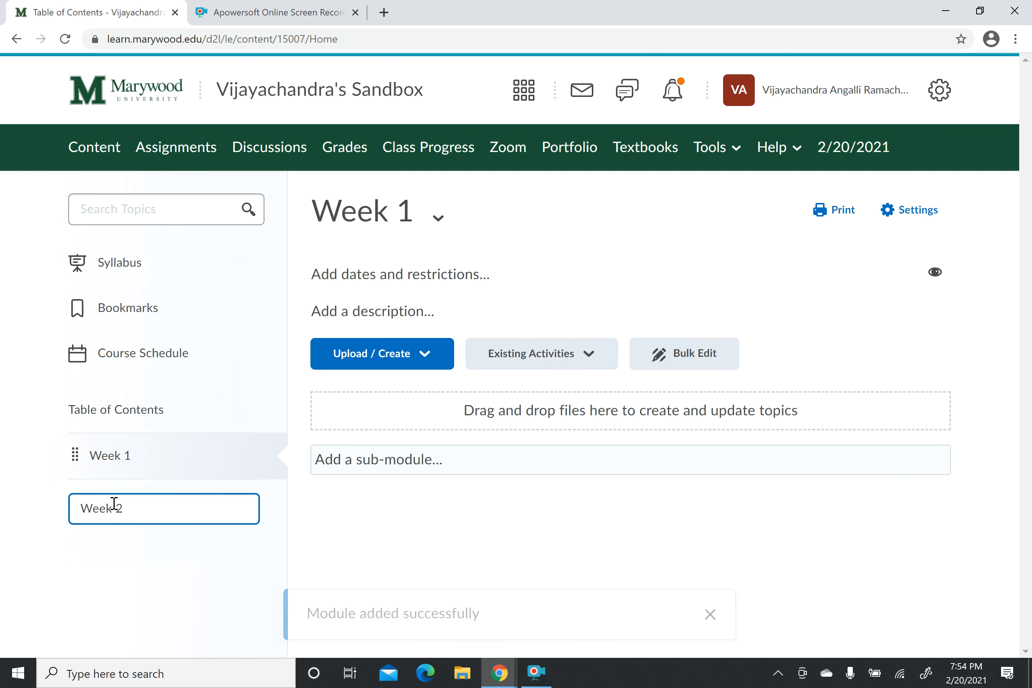
key(Return)
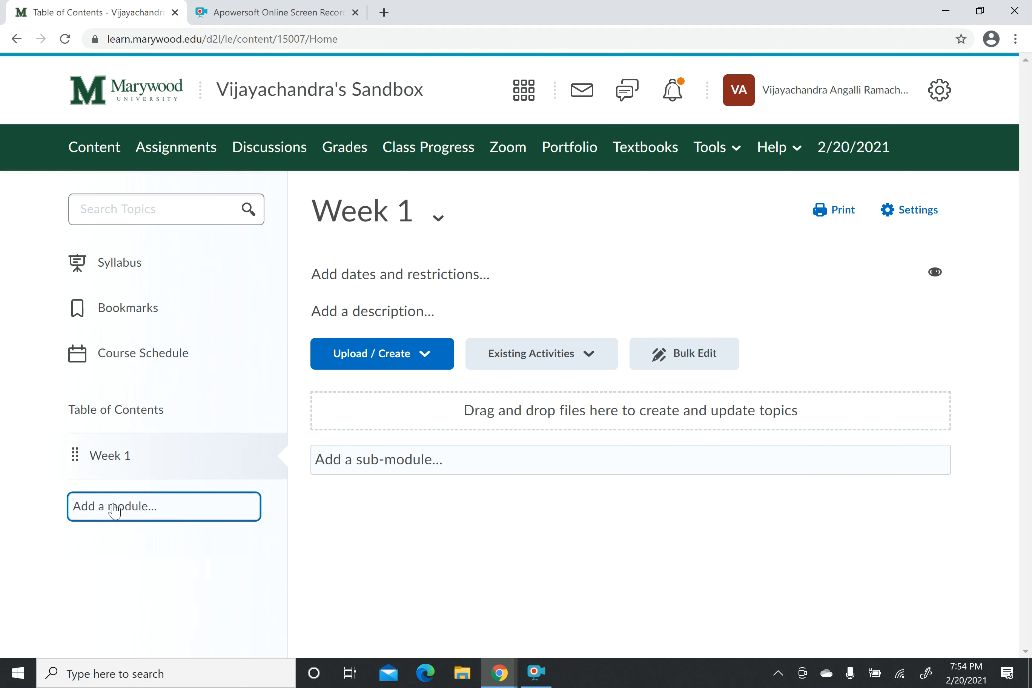
Add two more modules named Week 3 and Week 4 below the Week 2 module
click(124, 554)
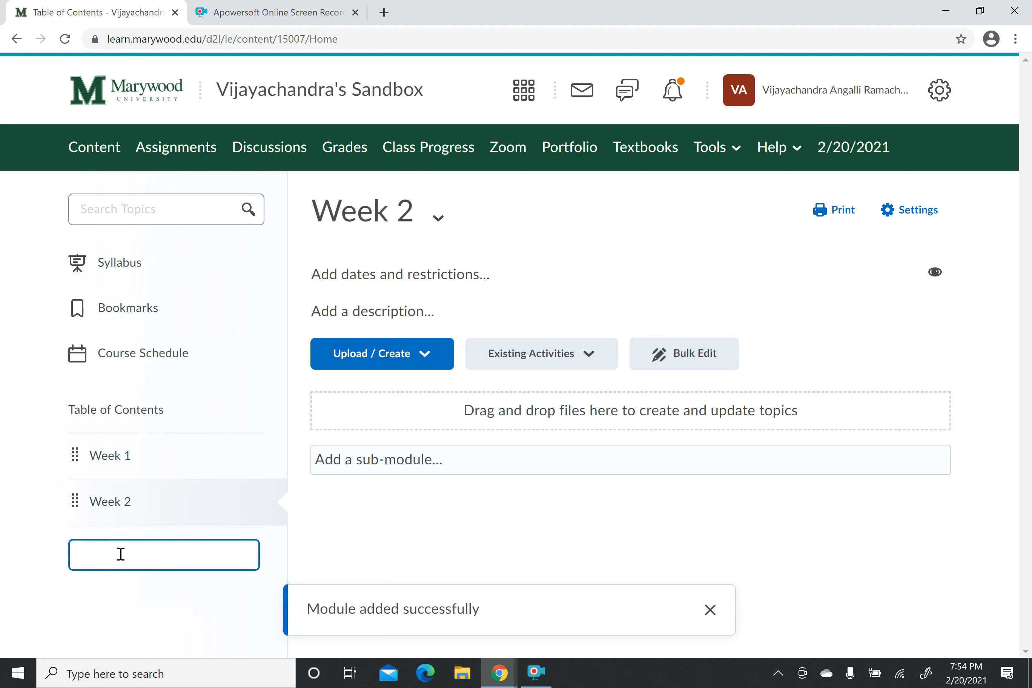
text(Week 3)
key(Return)
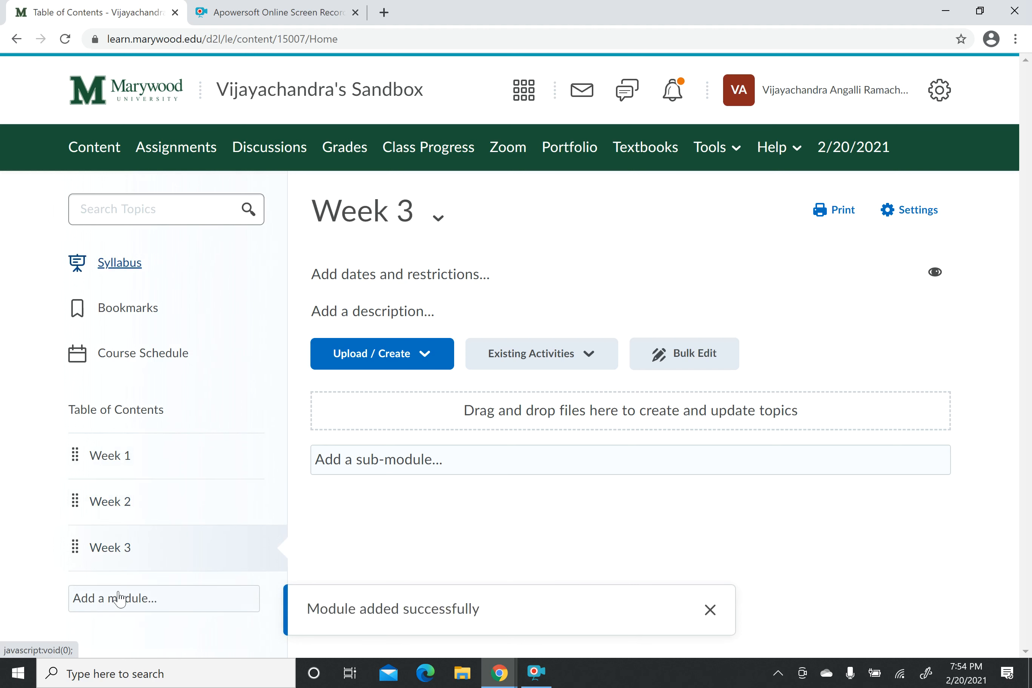
click(116, 597)
text(We)
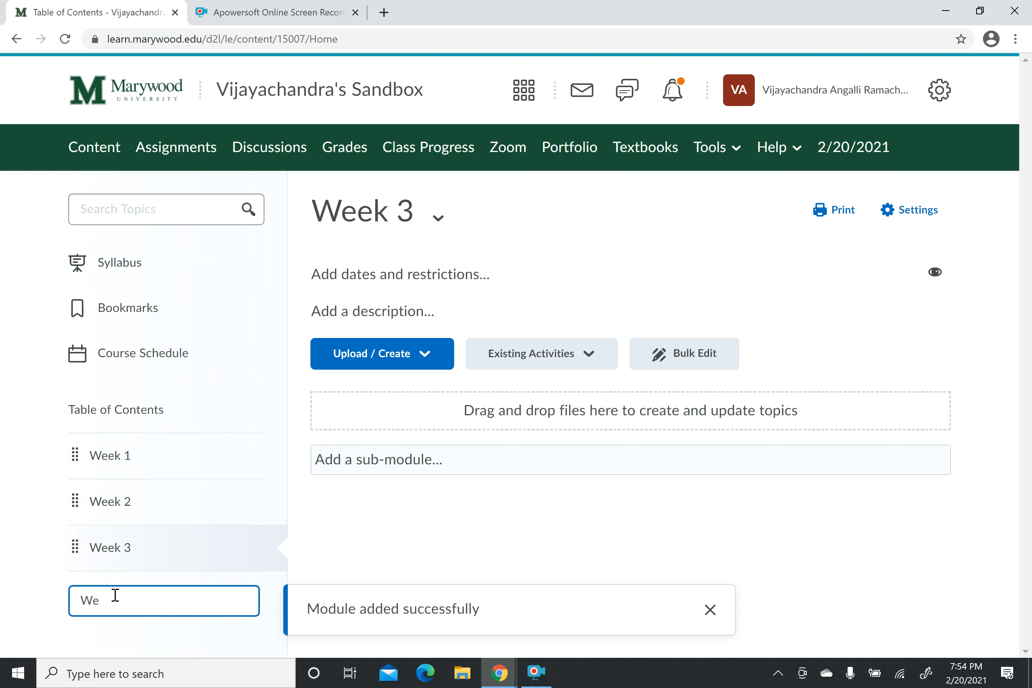
text(ek 4)
key(Return)
scroll(267, 528, down, 1)
scroll(266, 528, up, 1)
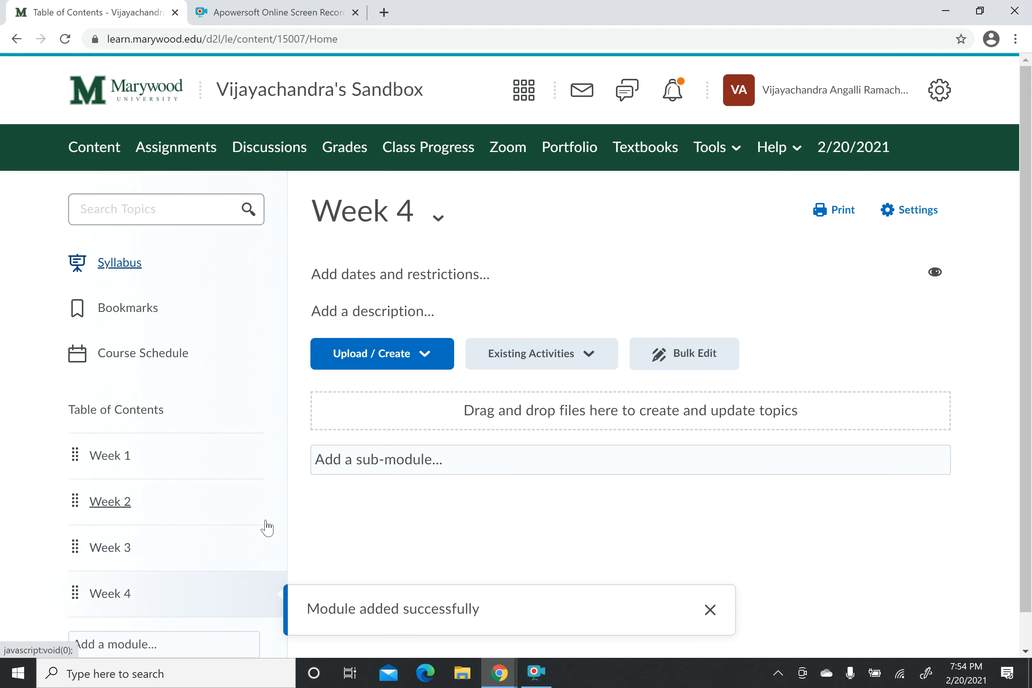
Review the Week 1 to Week 4 modules and their content options in the Table of Contents
click(141, 417)
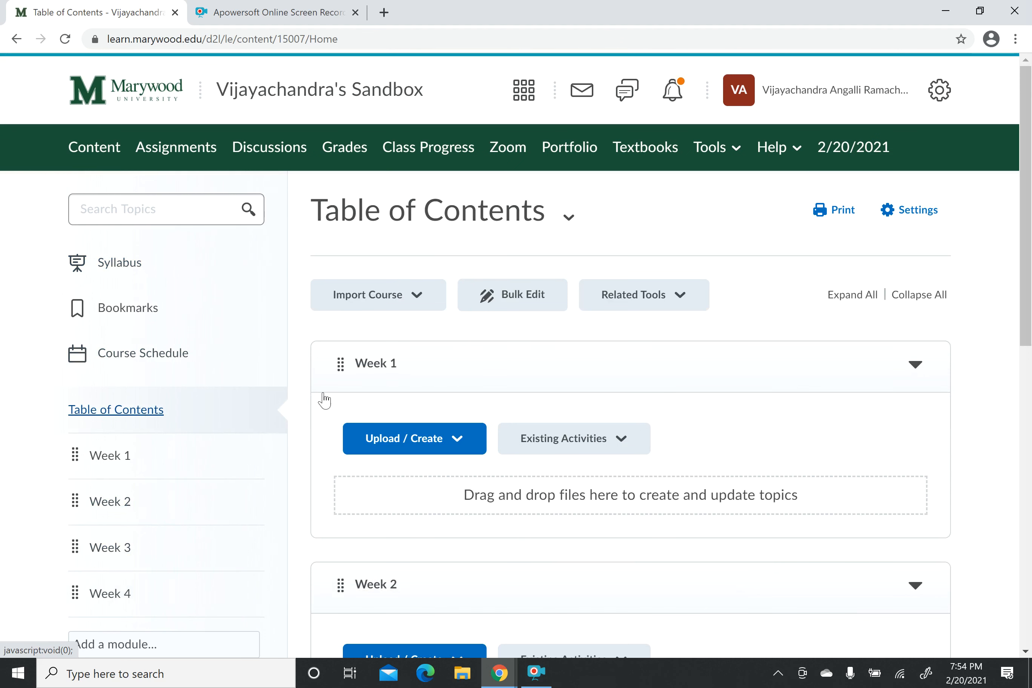
scroll(320, 397, down, 4)
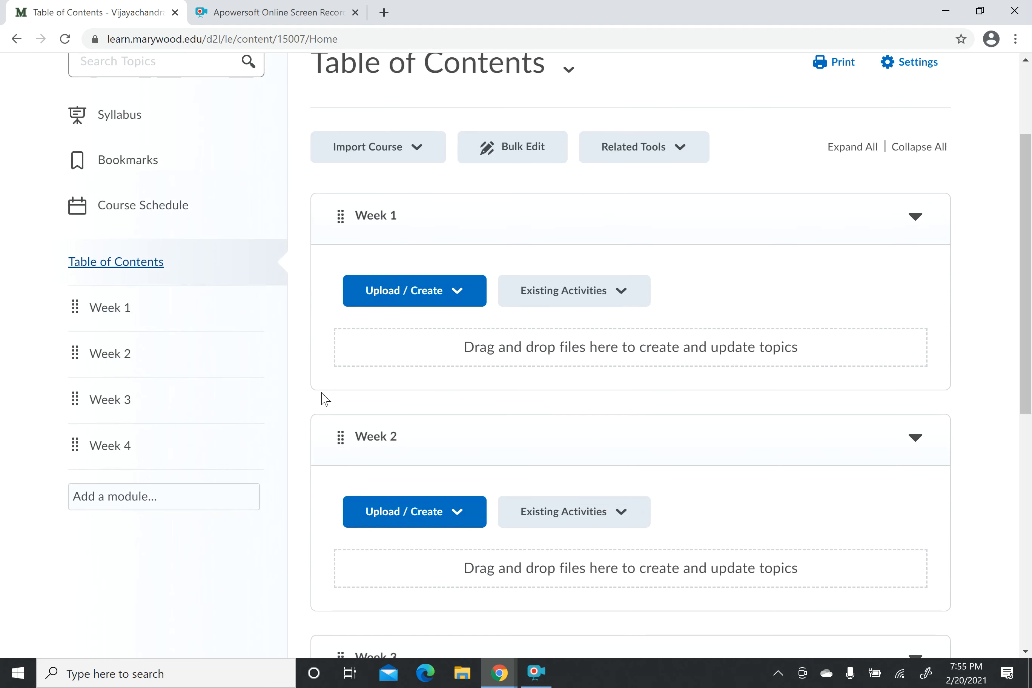
scroll(323, 398, down, 5)
scroll(323, 398, up, 3)
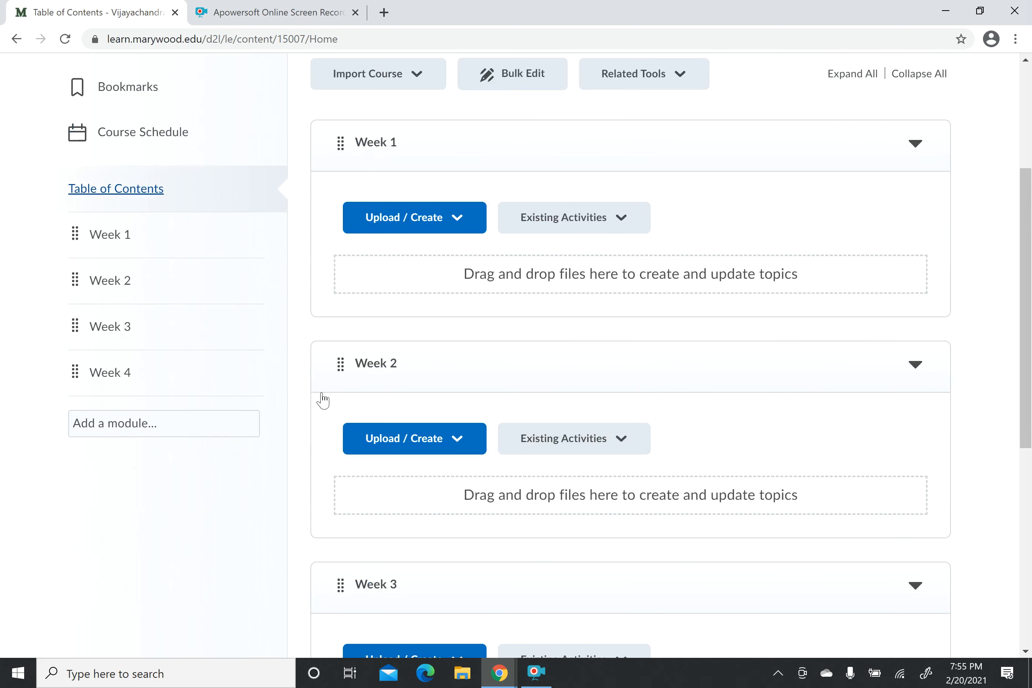
scroll(318, 294, up, 1)
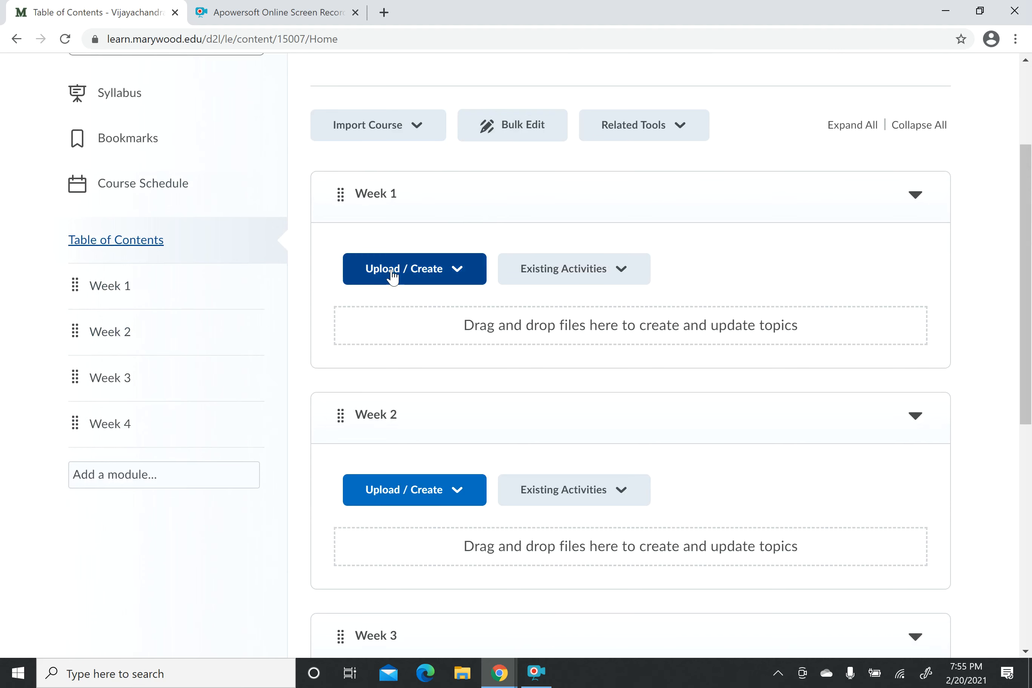
scroll(428, 501, down, 2)
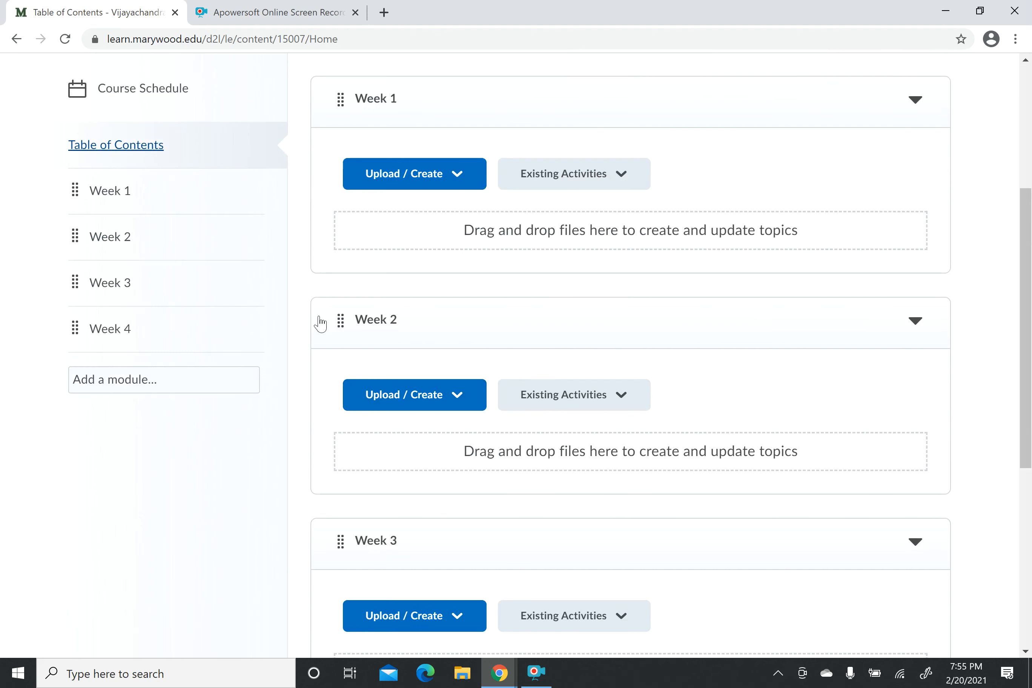
scroll(478, 470, down, 2)
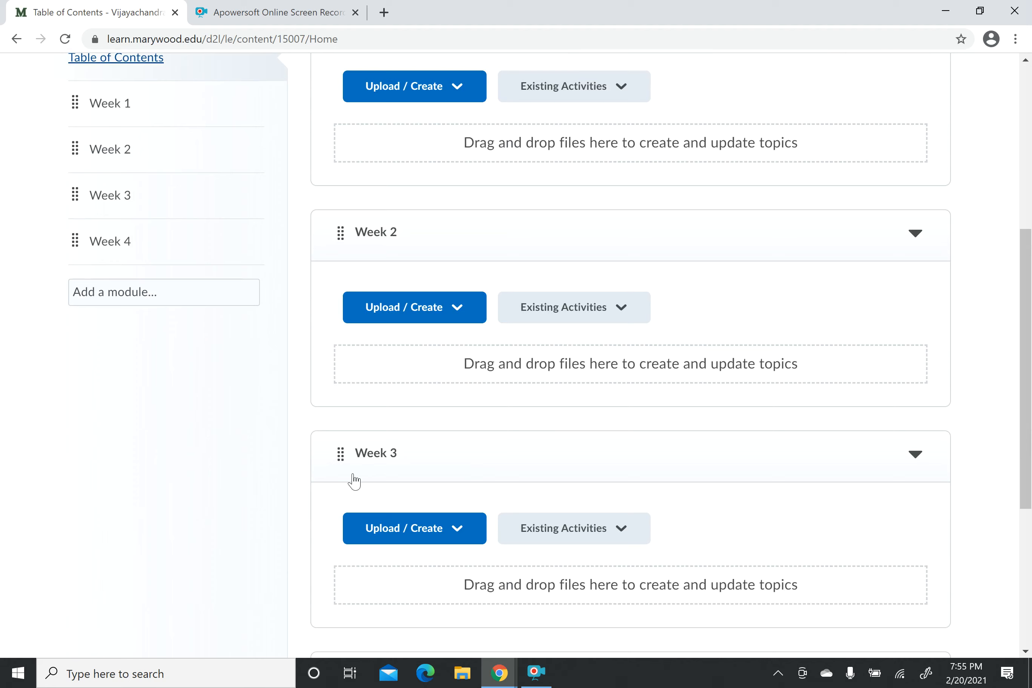
scroll(449, 490, up, 4)
scroll(449, 490, down, 10)
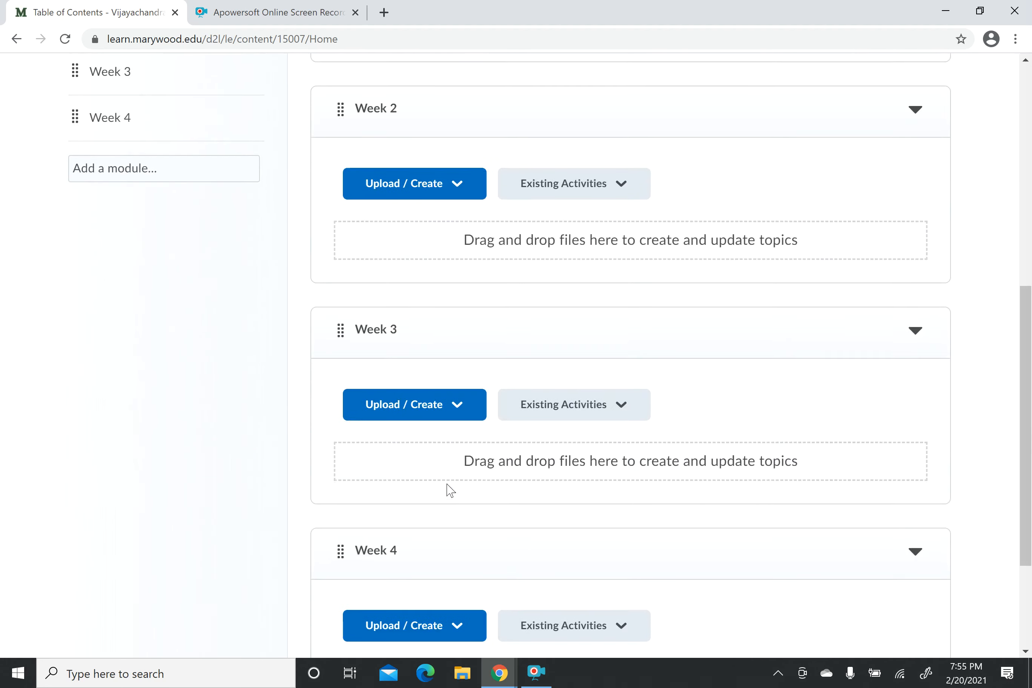
scroll(450, 489, up, 10)
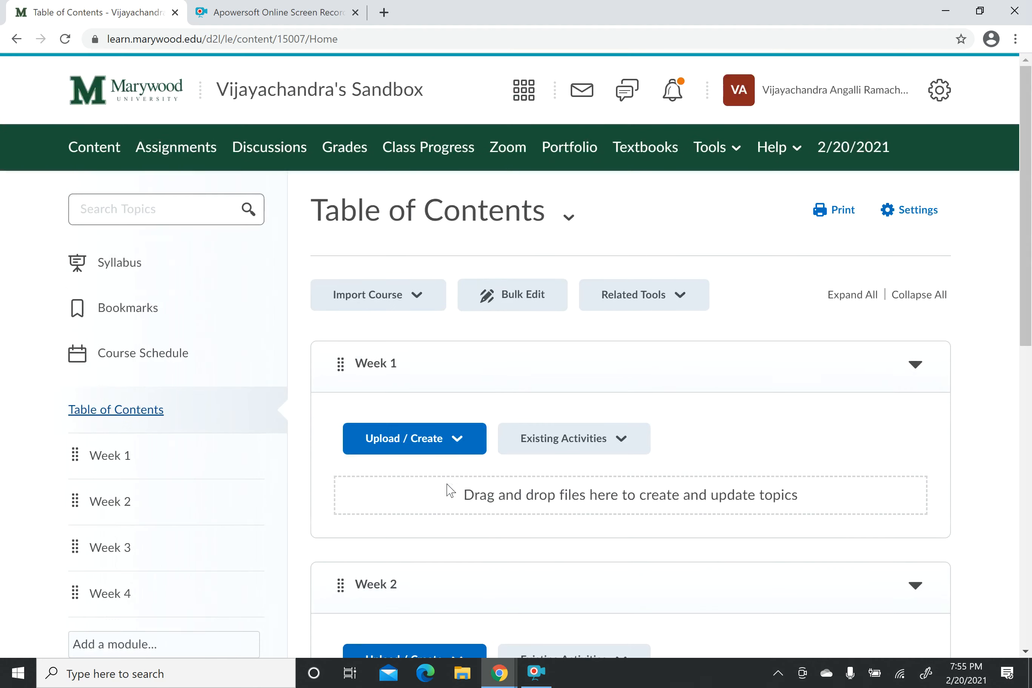
scroll(450, 490, down, 11)
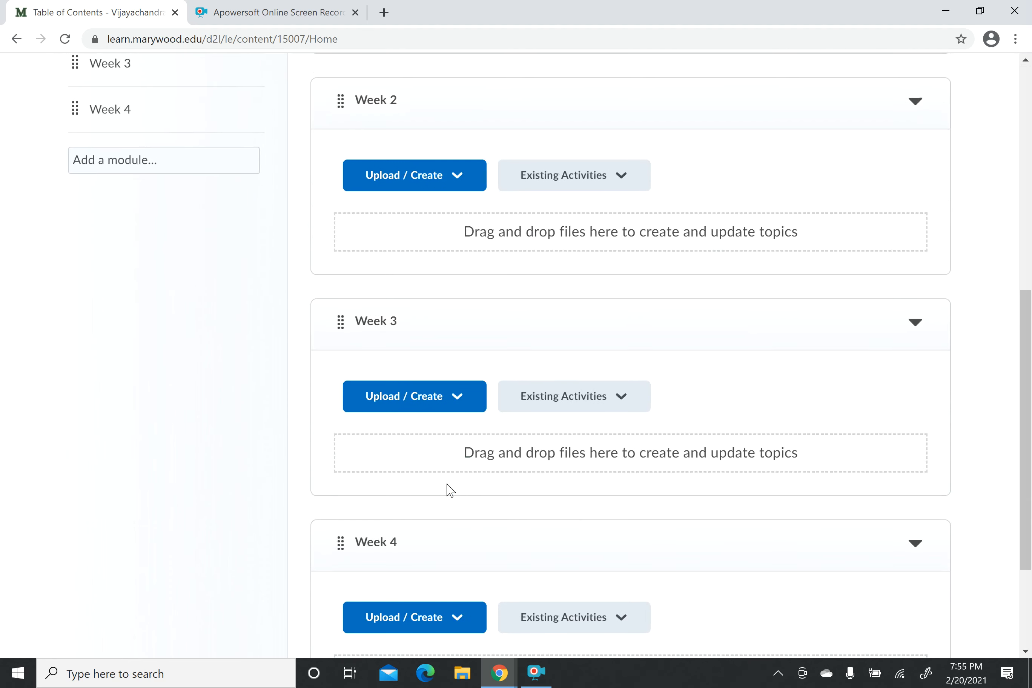
scroll(450, 490, up, 7)
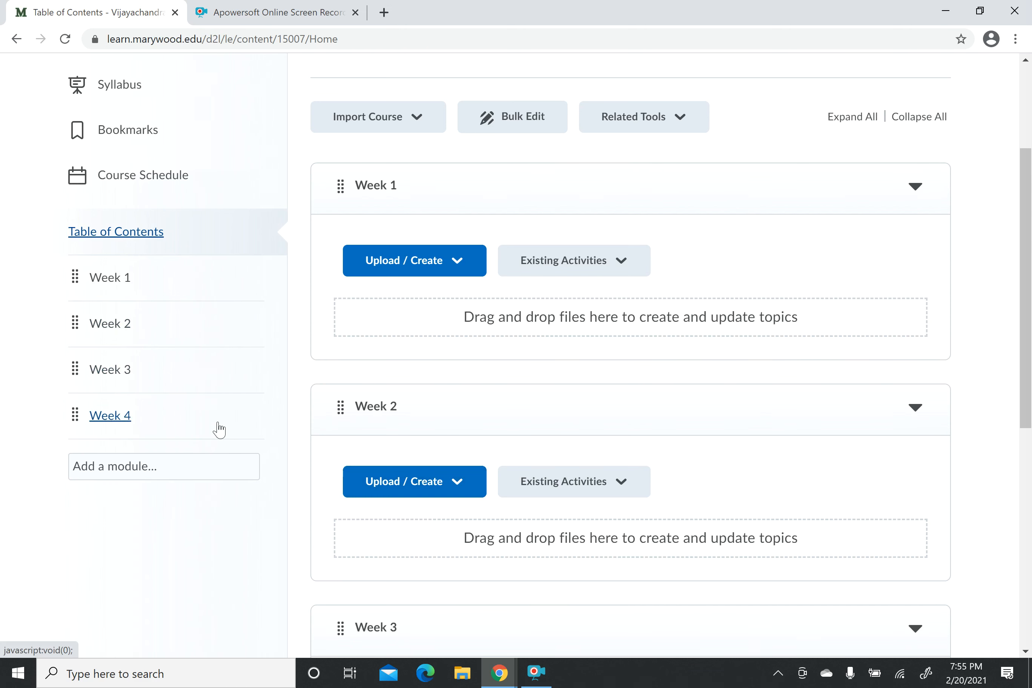
scroll(219, 430, down, 1)
scroll(218, 429, up, 2)
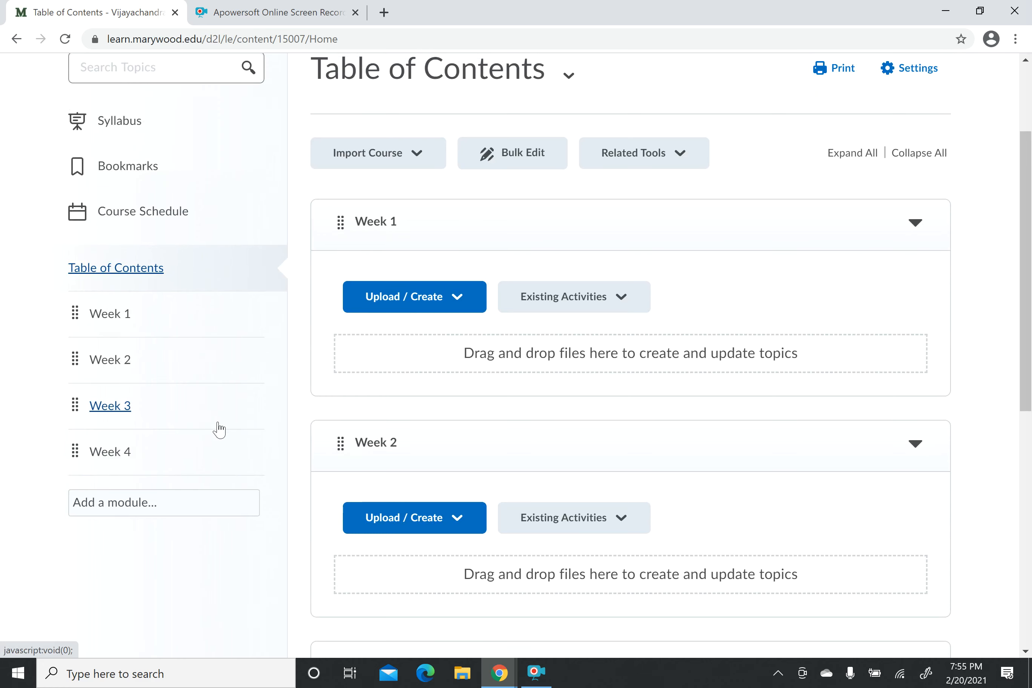
scroll(218, 429, up, 1)
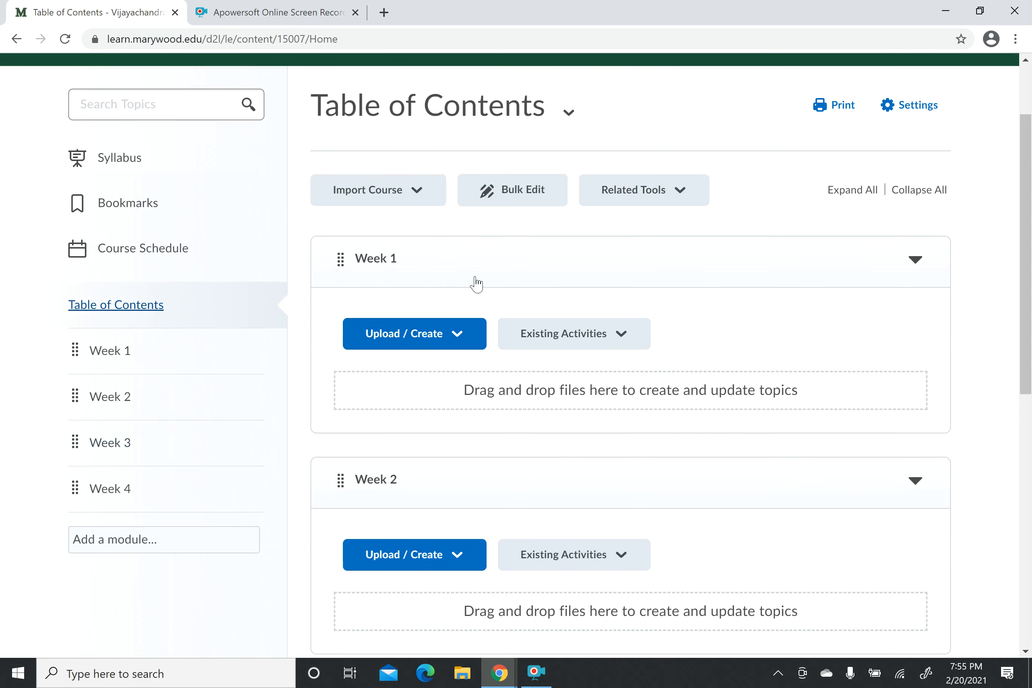
scroll(476, 283, up, 1)
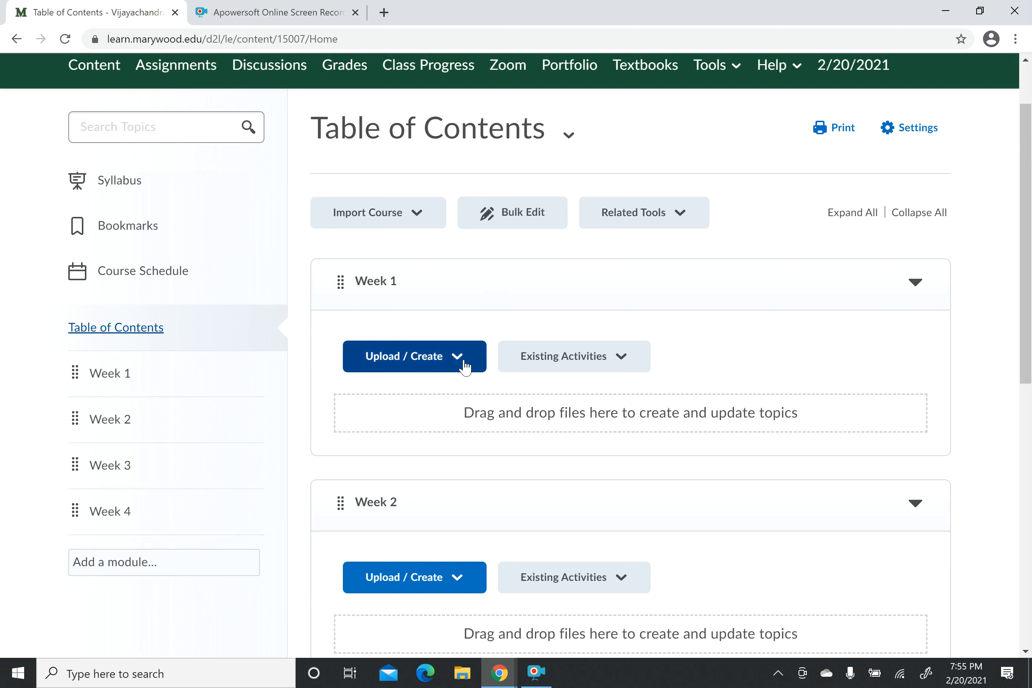
click(409, 360)
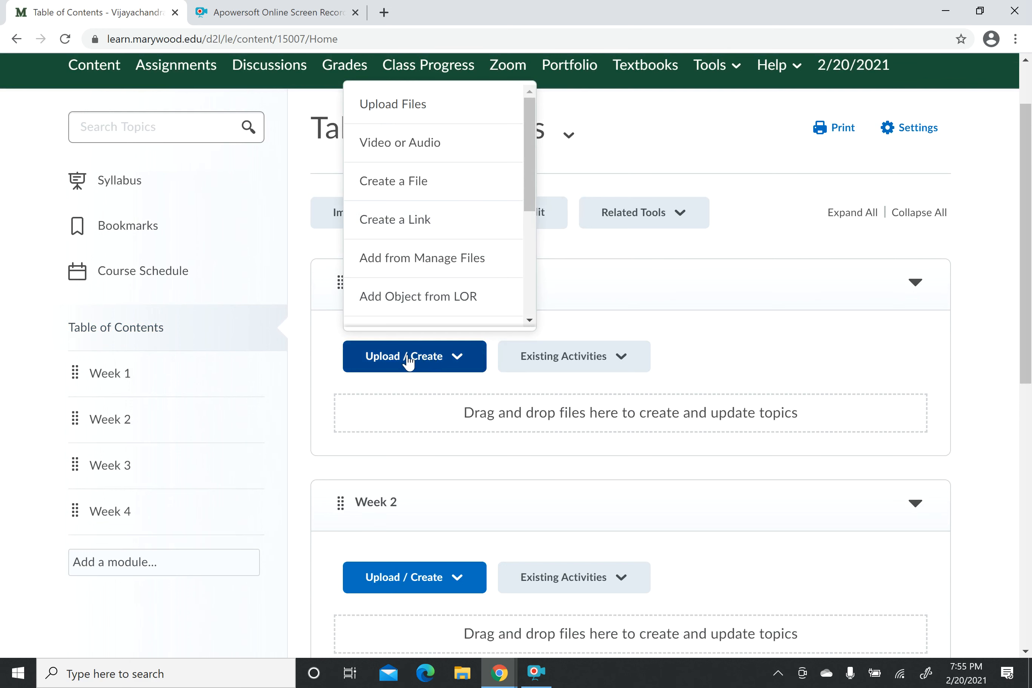
click(405, 106)
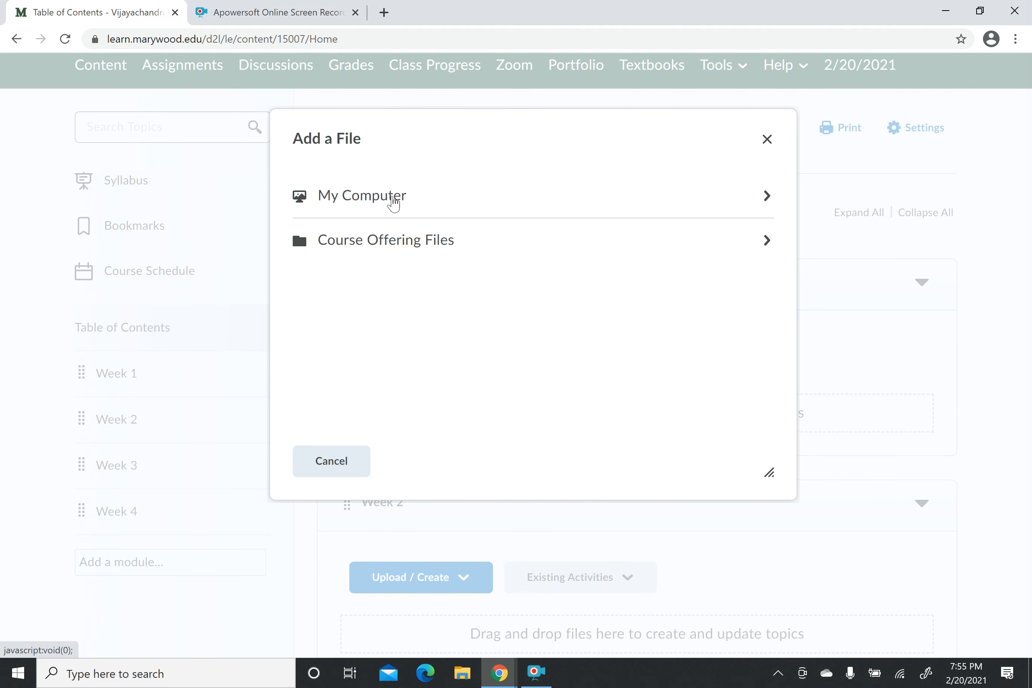
click(392, 198)
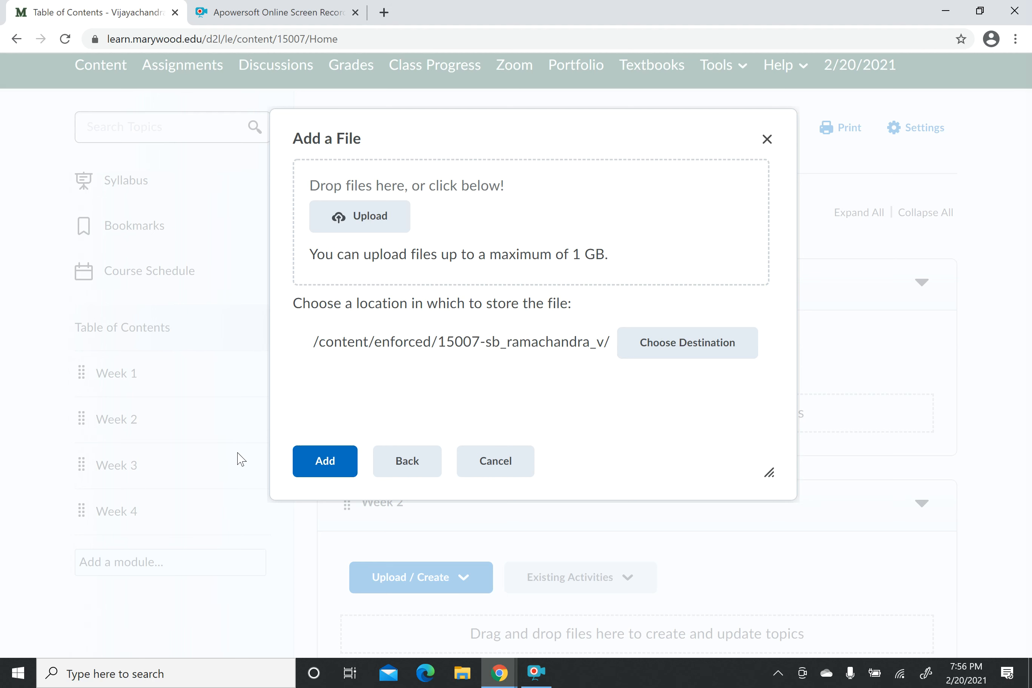
click(501, 469)
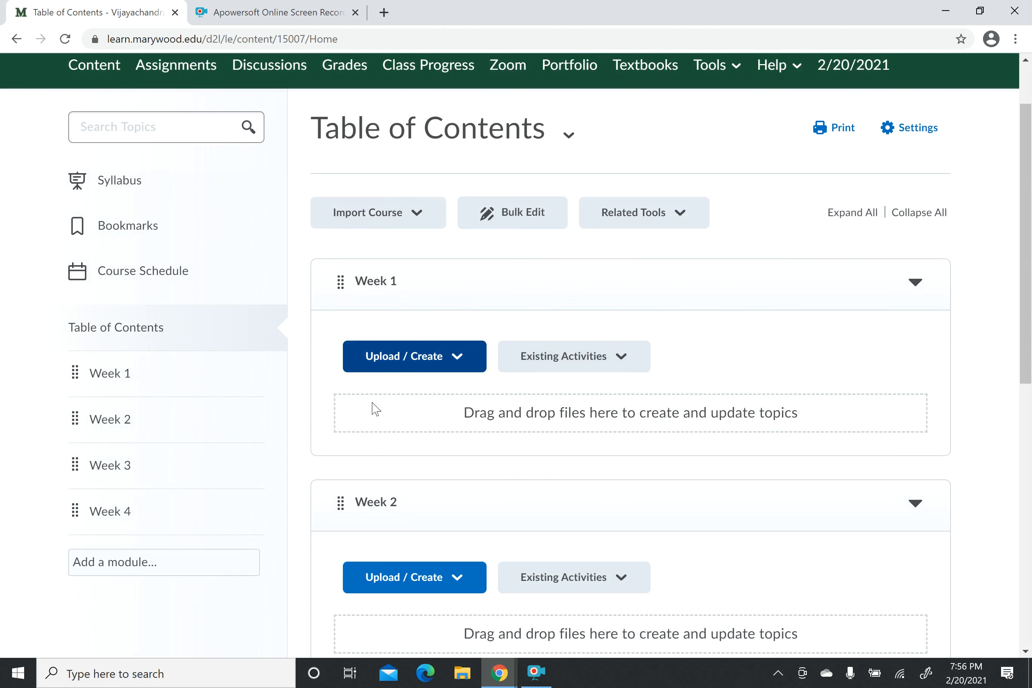
Upload the Word document "Class Activity on Assessment of CLD children" from the Desktop to the Week 1 module
click(462, 361)
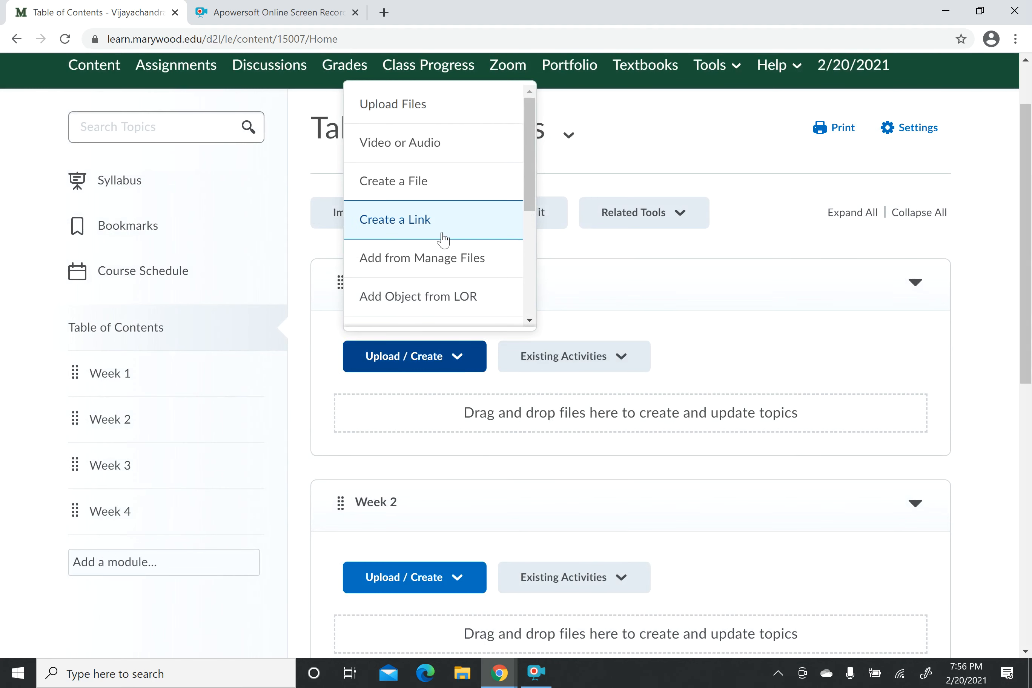
click(420, 108)
click(392, 197)
click(372, 218)
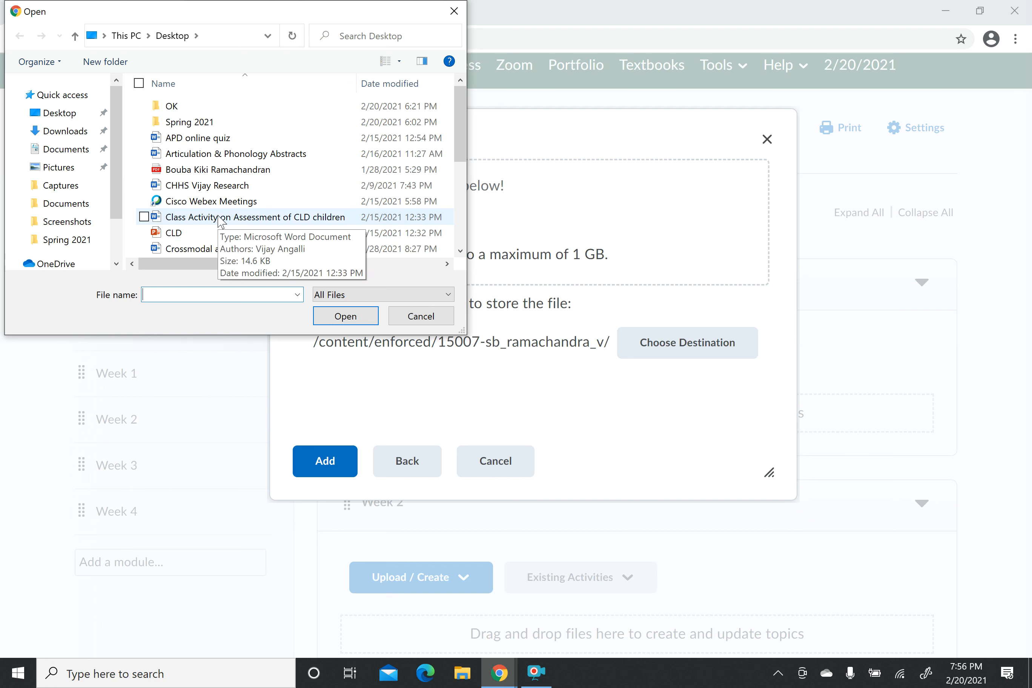
click(219, 217)
click(346, 316)
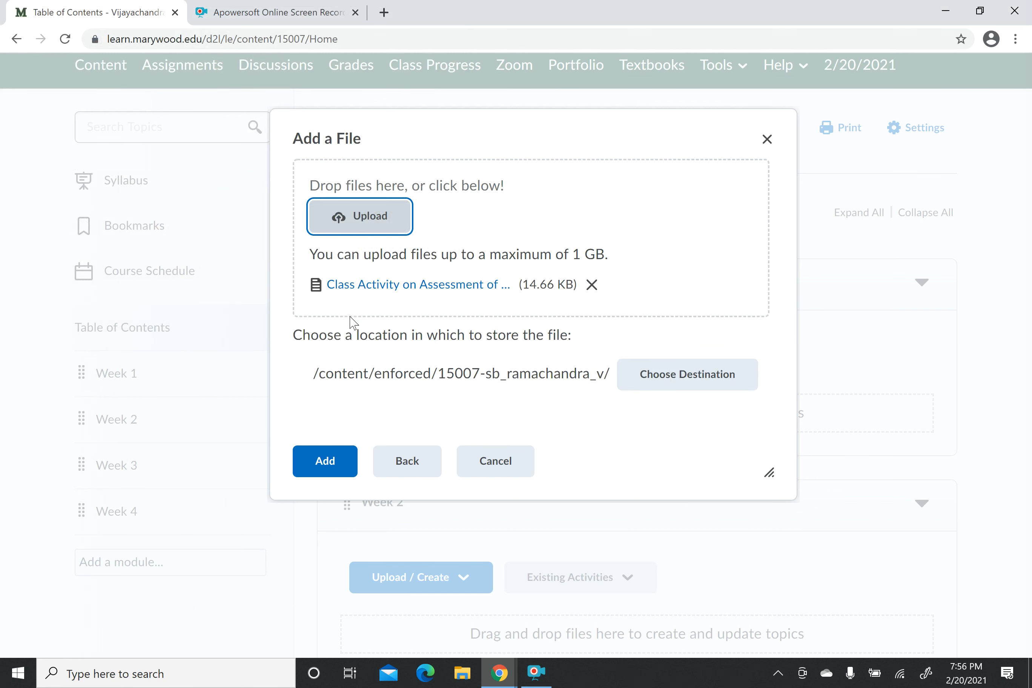
click(318, 470)
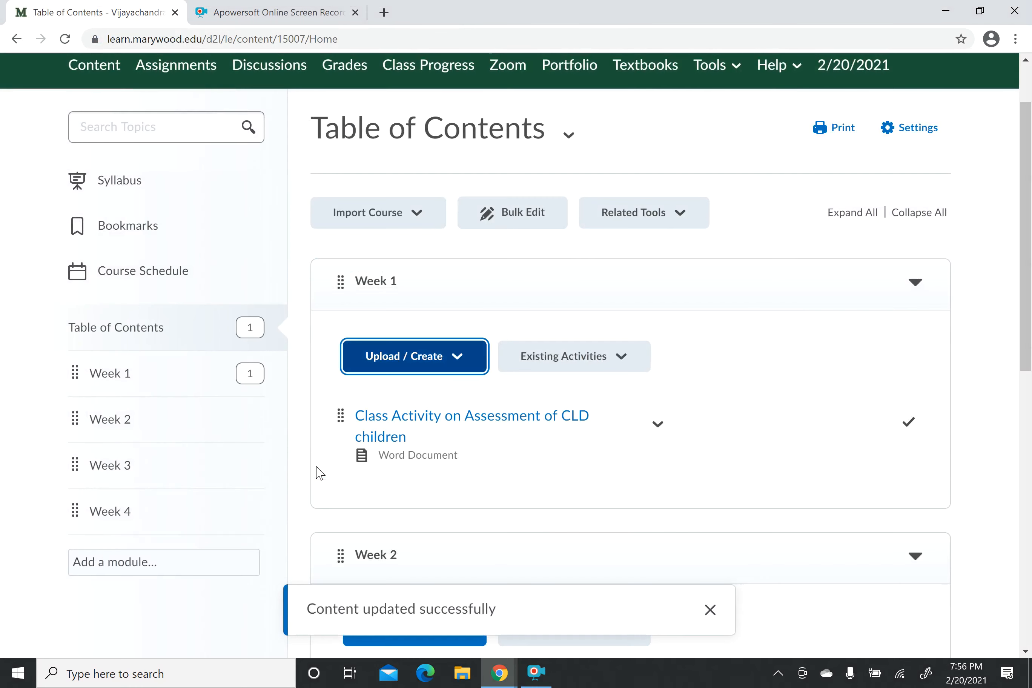
Preview the uploaded class activity document in Week 1 and return to the Table of Contents
scroll(615, 473, down, 1)
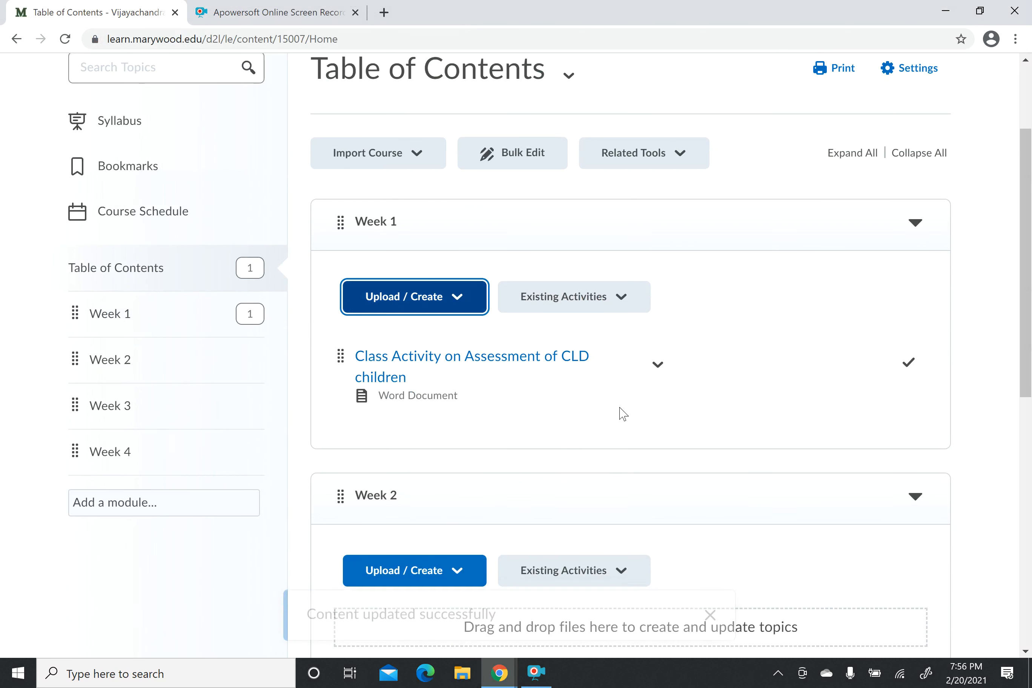
scroll(622, 413, down, 1)
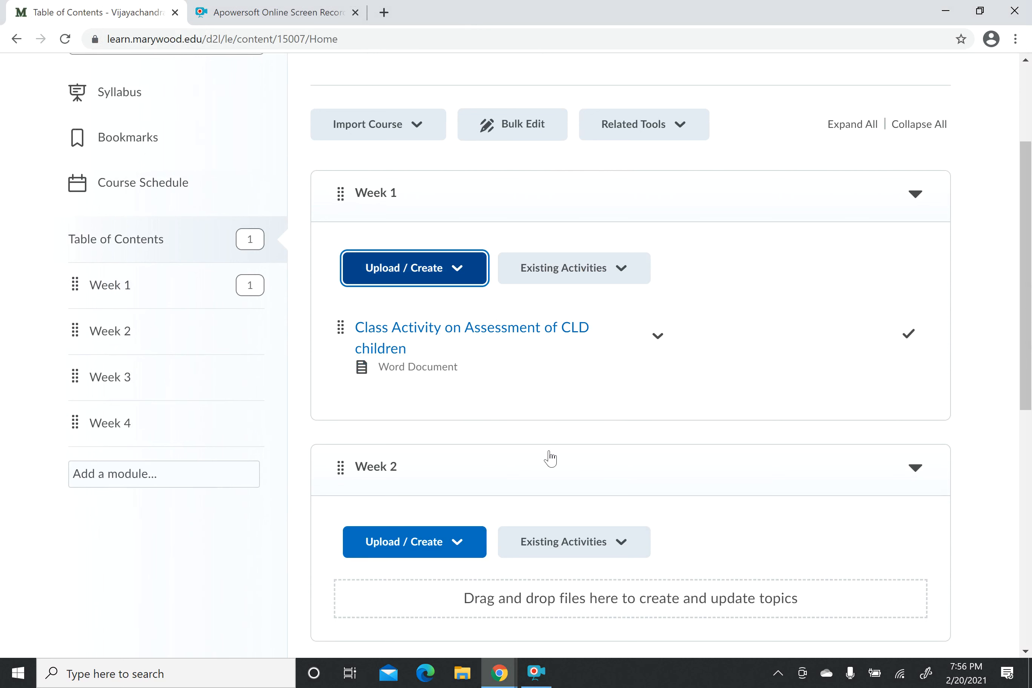
click(524, 334)
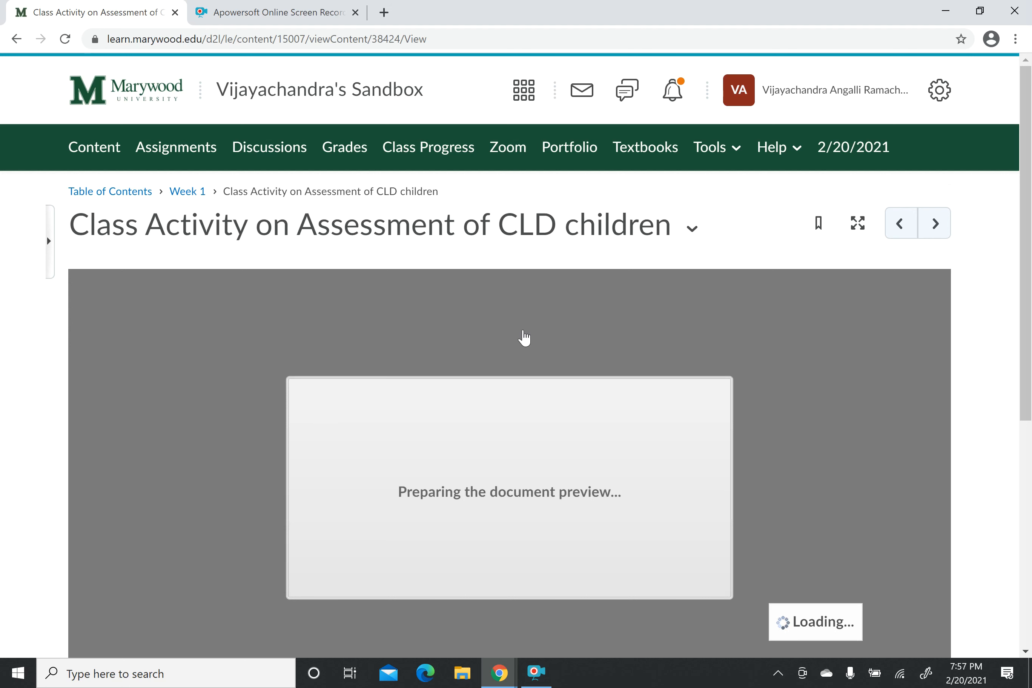
scroll(523, 338, down, 6)
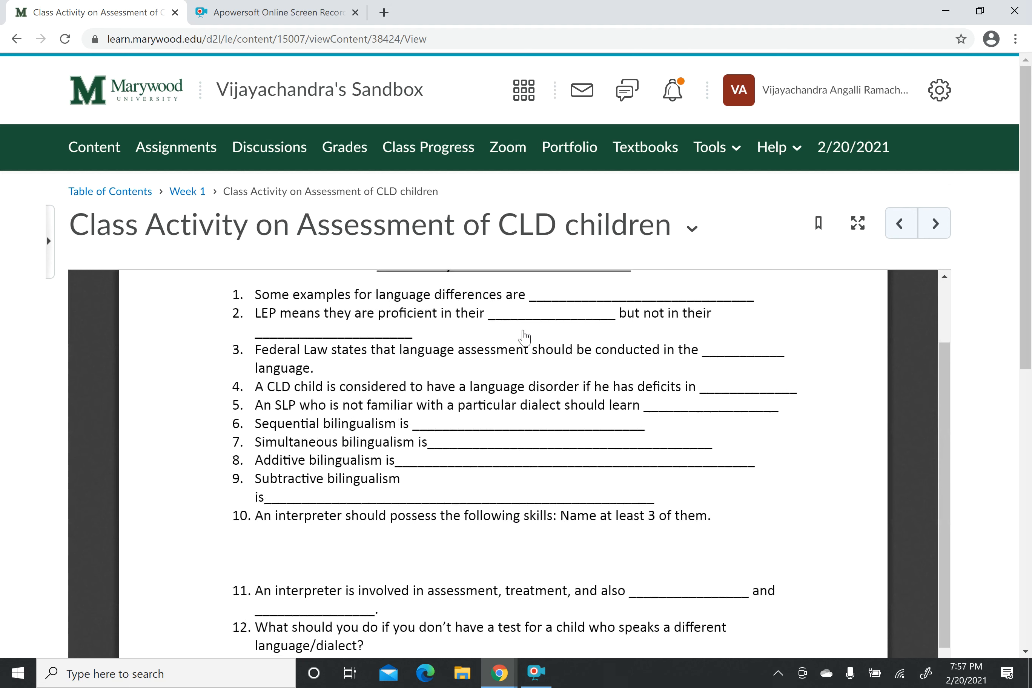
scroll(524, 338, up, 7)
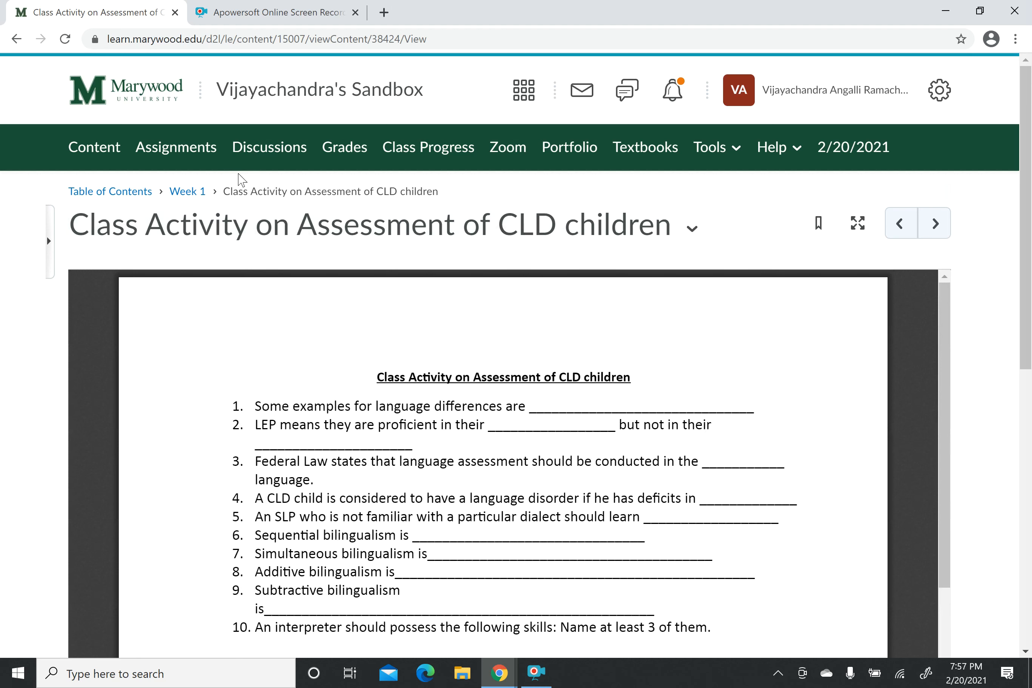
click(148, 195)
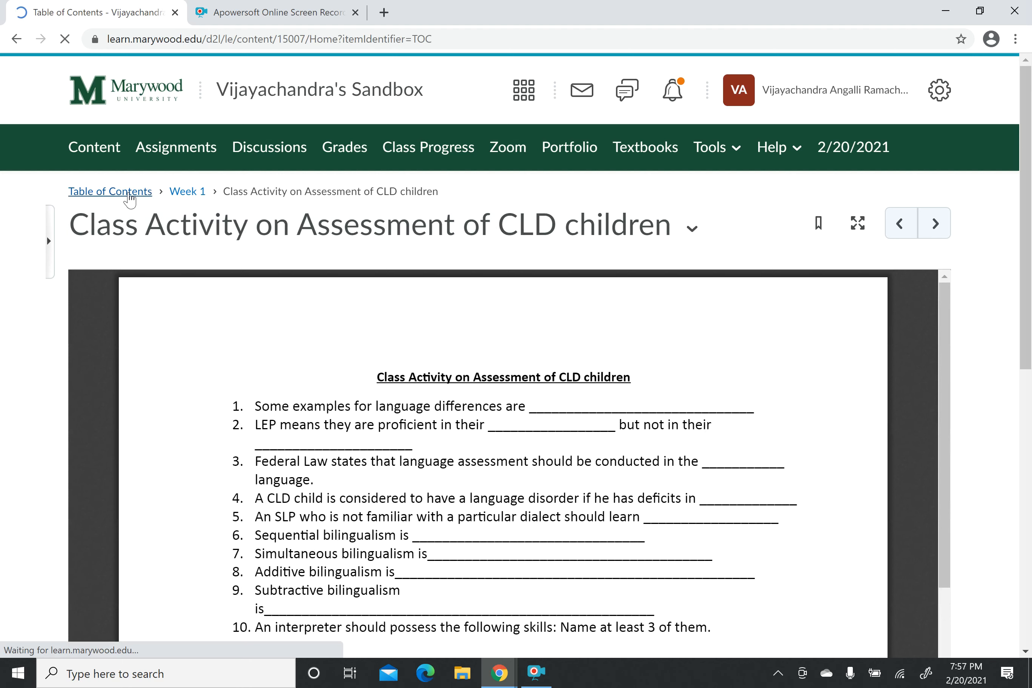
scroll(497, 384, down, 3)
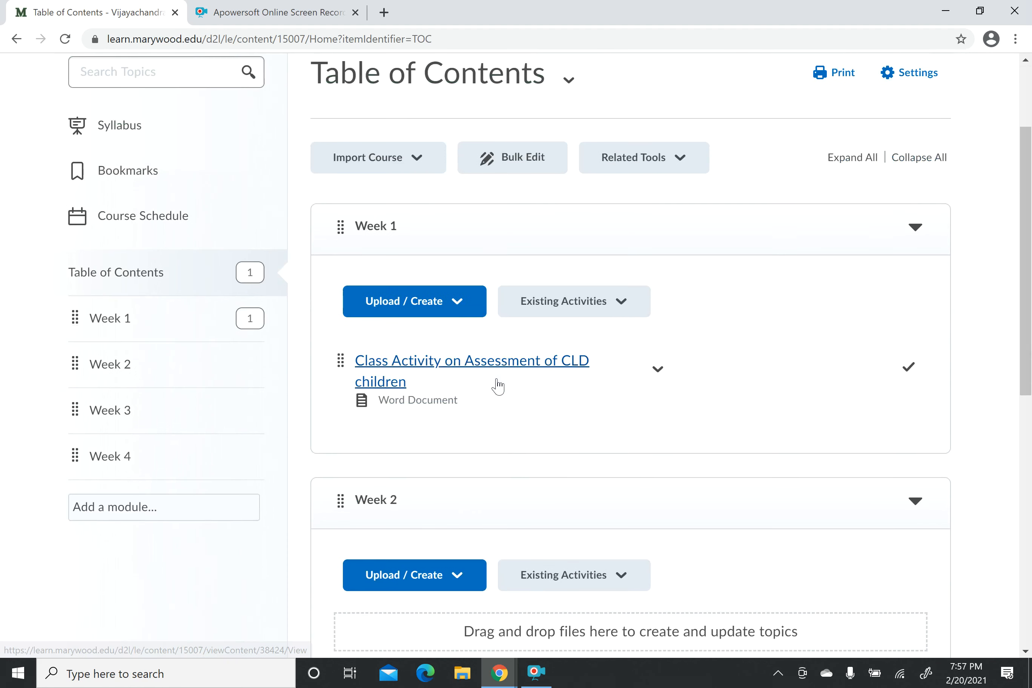
Check the Week 1 upload options, collapse and re-expand that module, and look over the modules below it
click(440, 305)
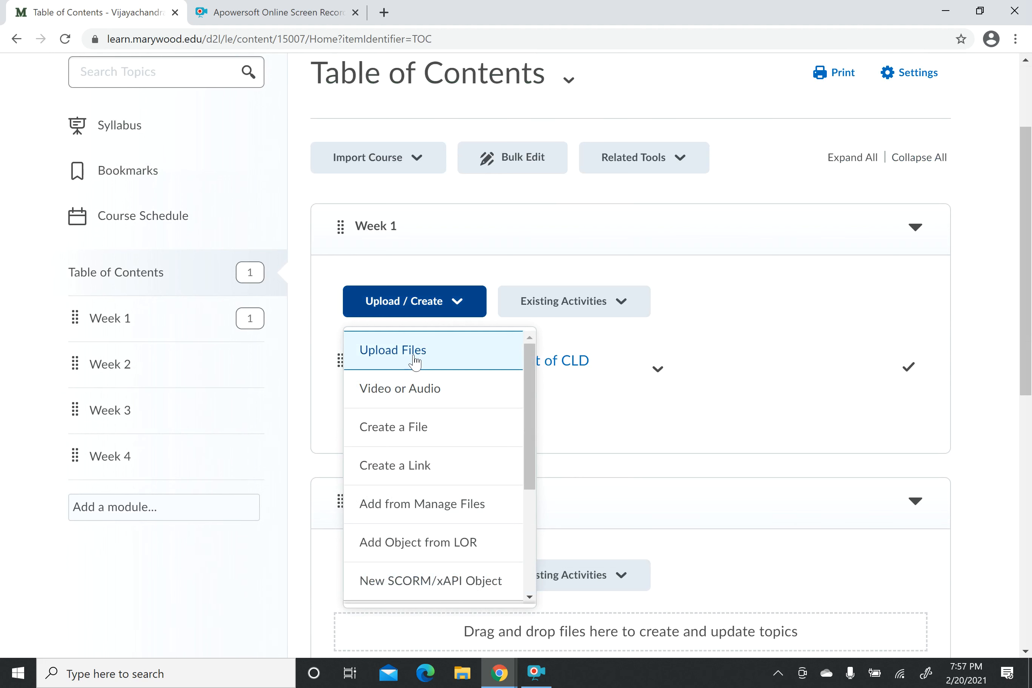
click(774, 244)
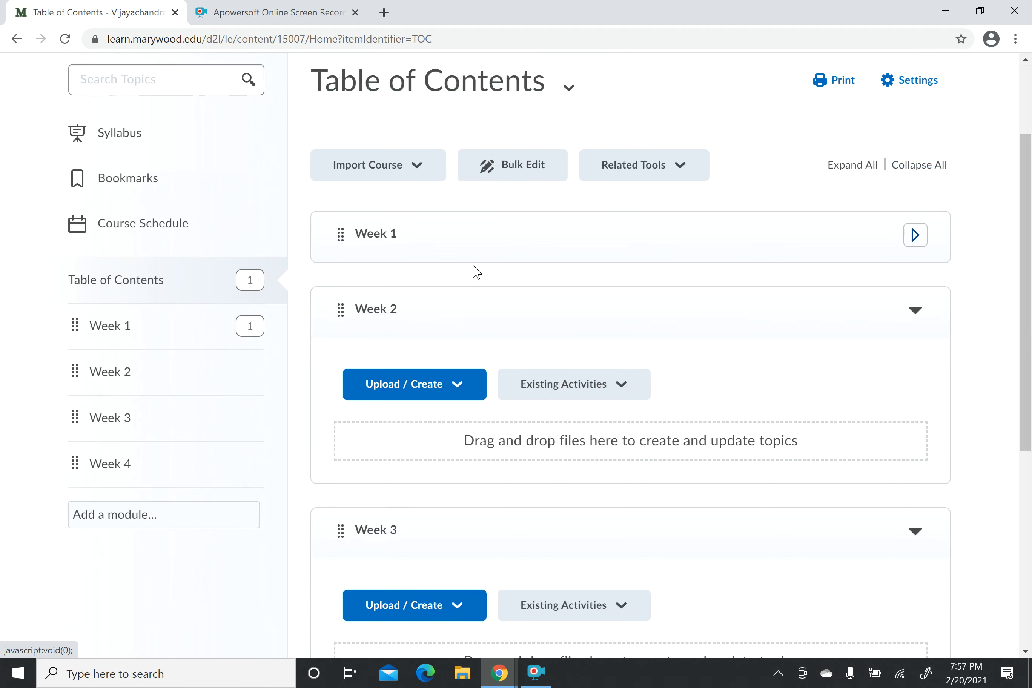
scroll(475, 271, down, 1)
click(384, 189)
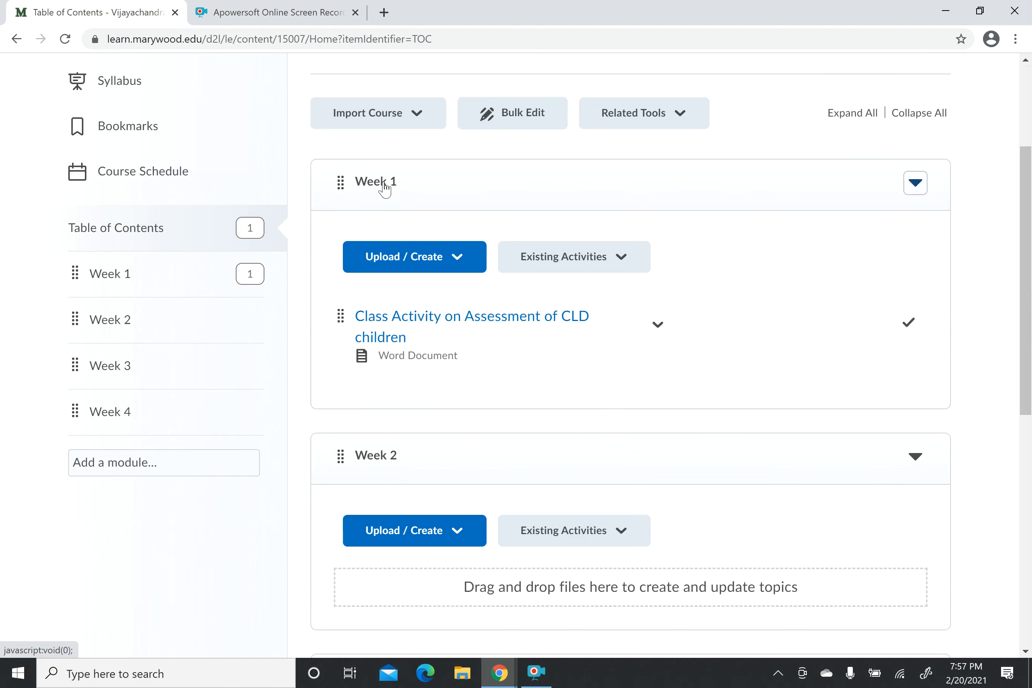
scroll(617, 394, down, 1)
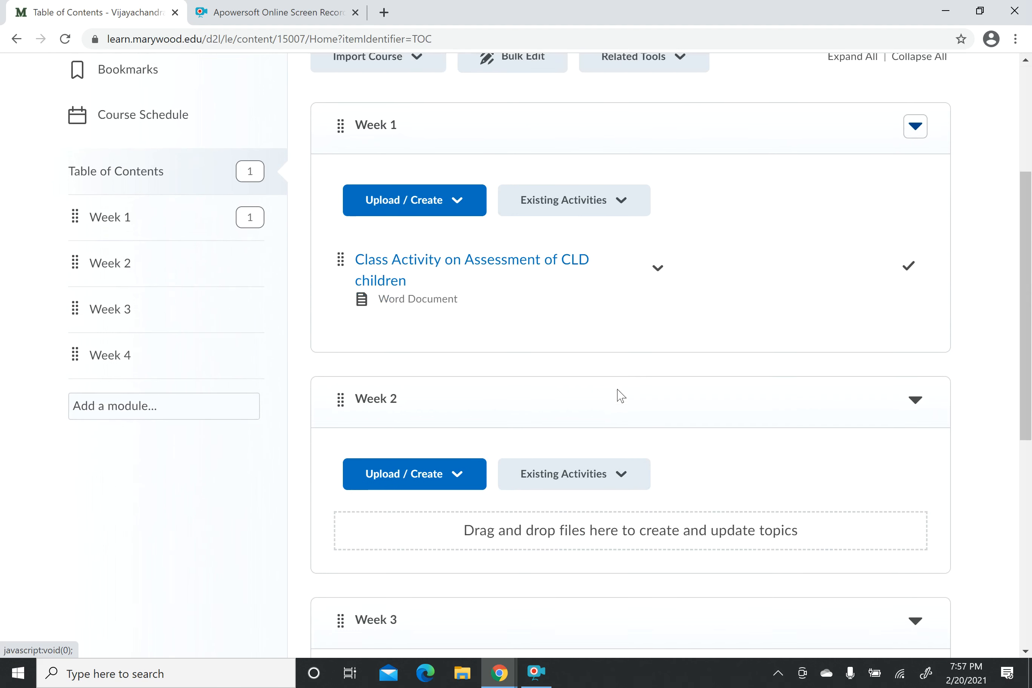
scroll(618, 396, down, 1)
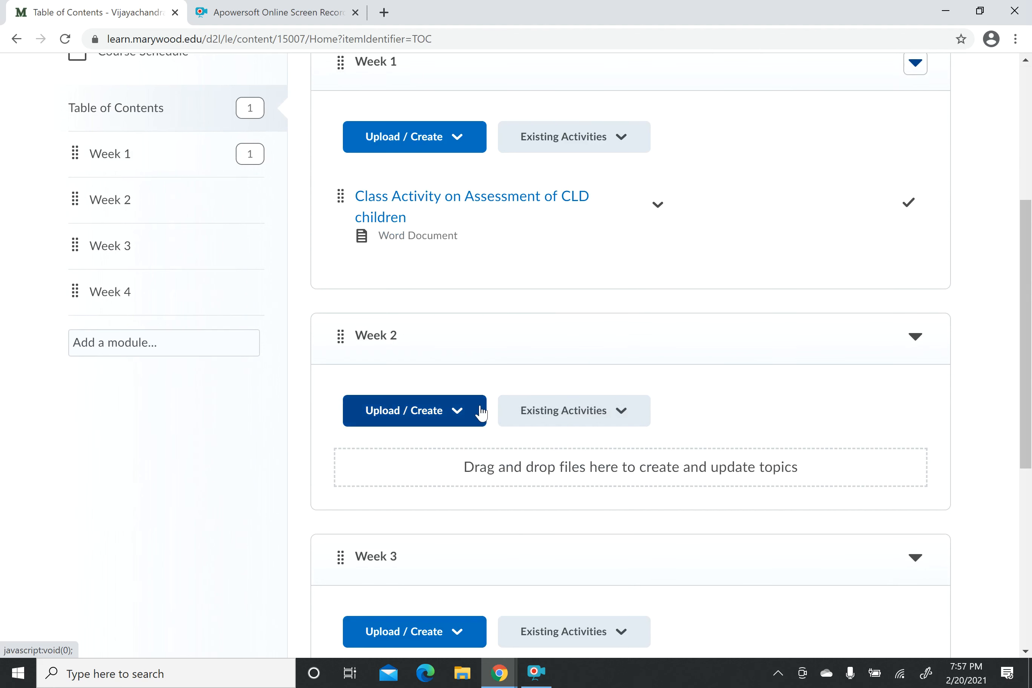
scroll(521, 444, down, 2)
scroll(551, 452, up, 2)
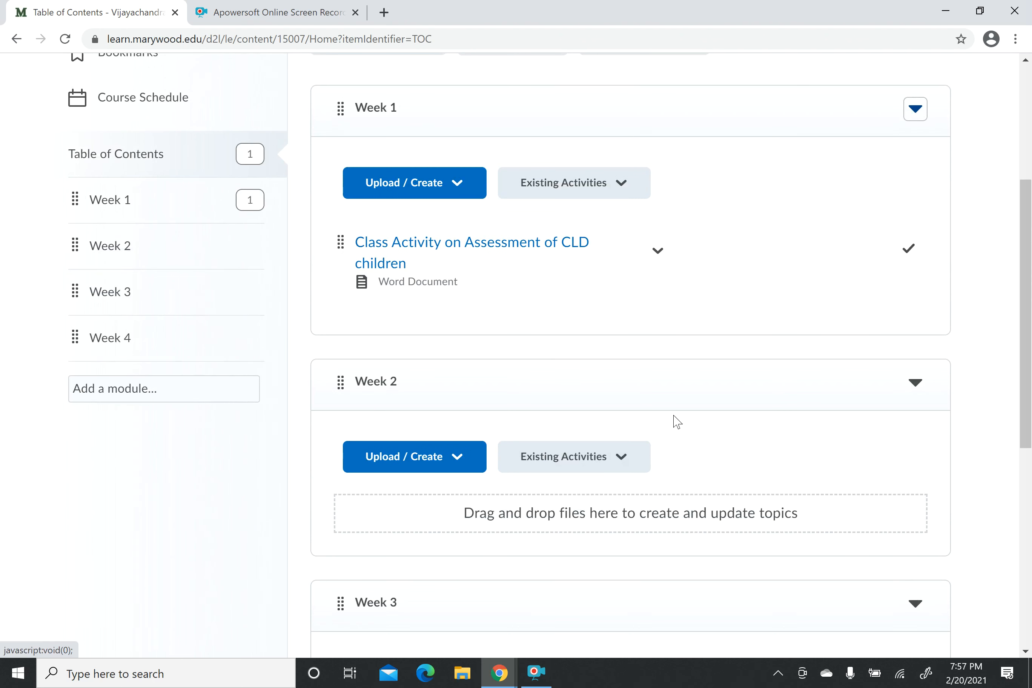
scroll(677, 422, up, 1)
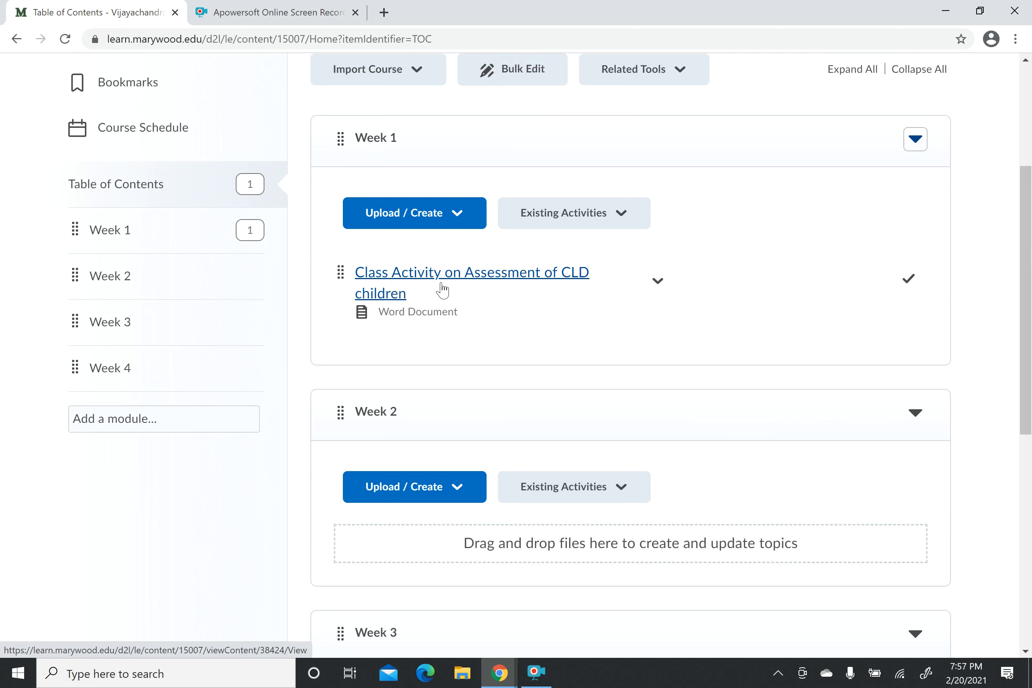
Change the title of the Week 1 class activity topic to "Class activity 1" and return to the Table of Contents
click(501, 279)
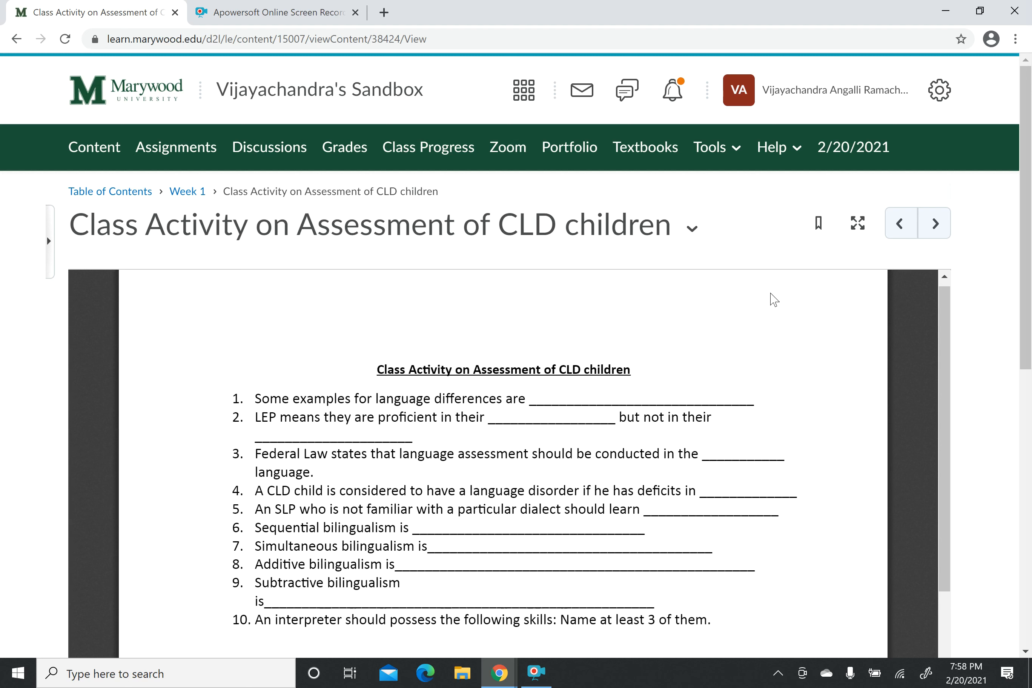
click(693, 229)
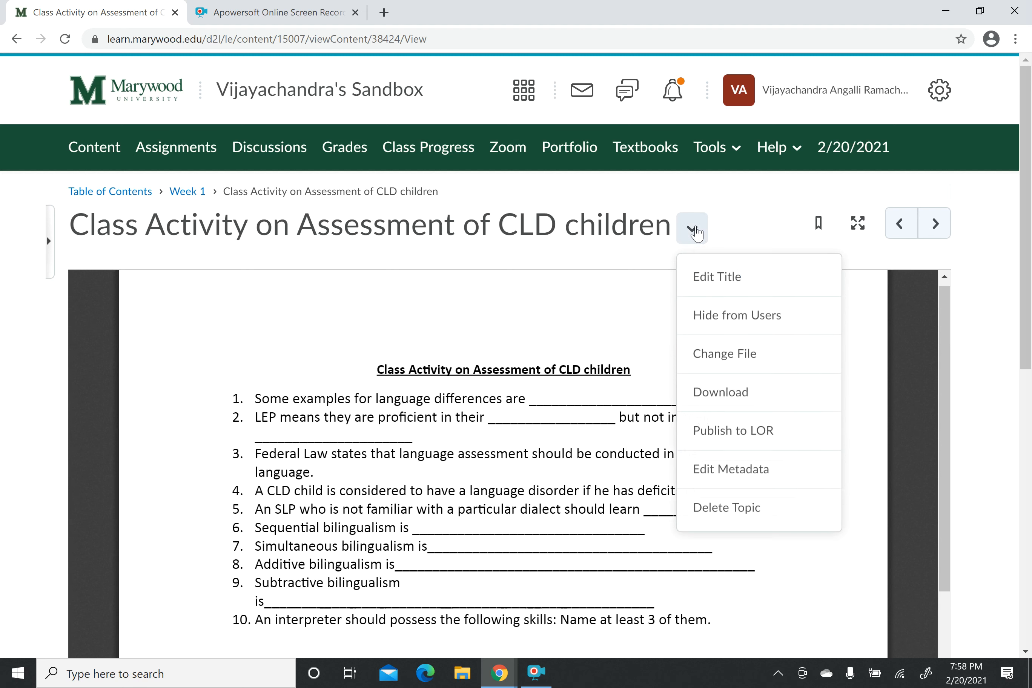
click(730, 278)
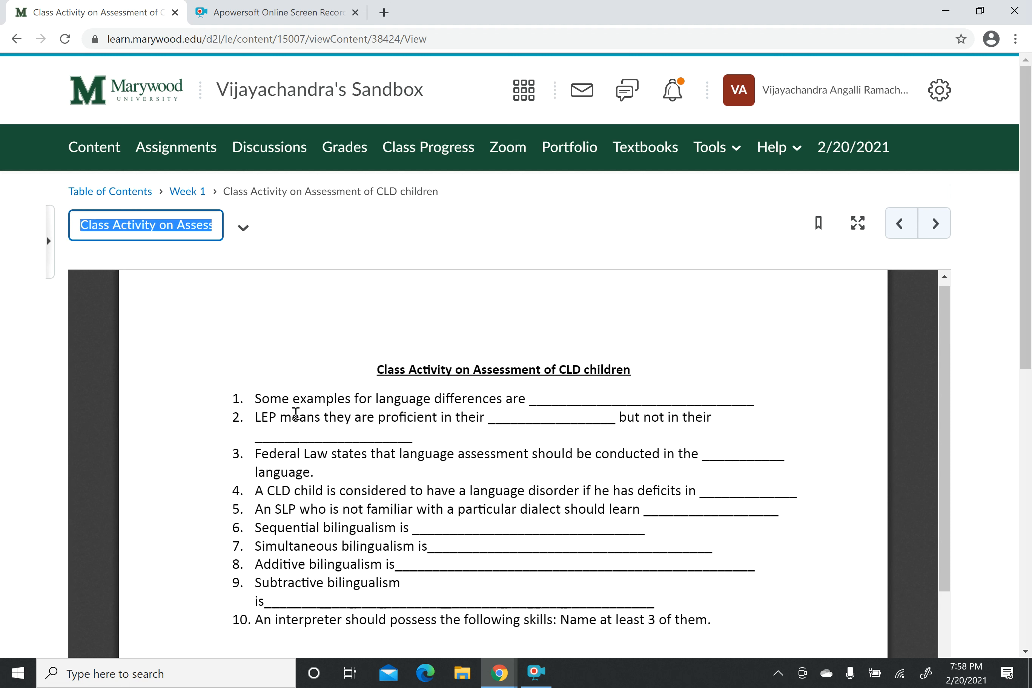
key(BackSpace)
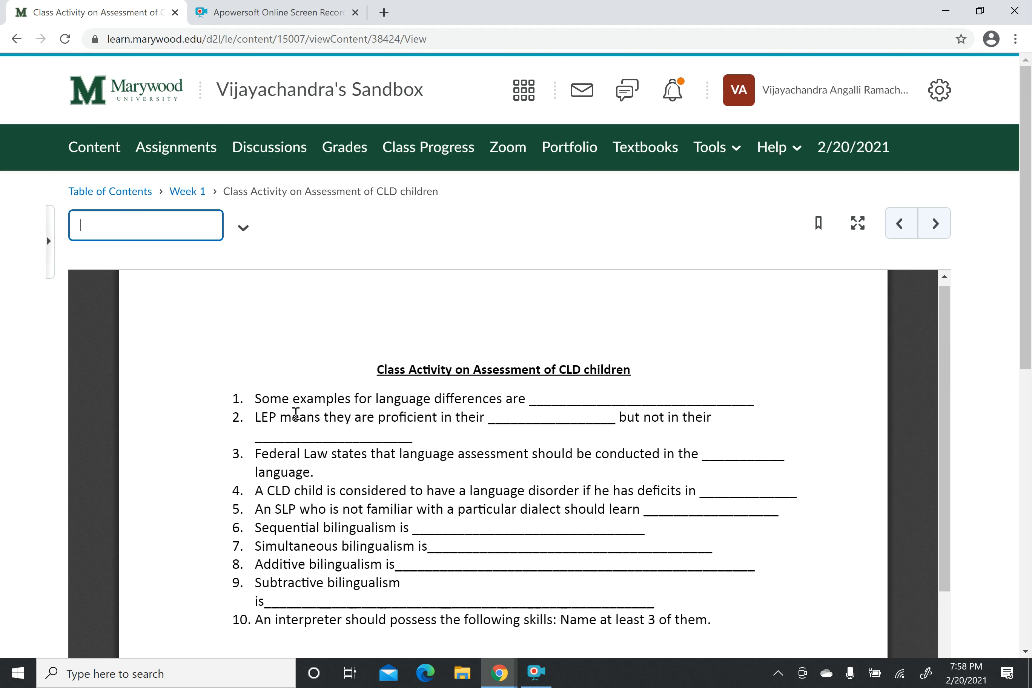
text(Class activity 1)
key(Return)
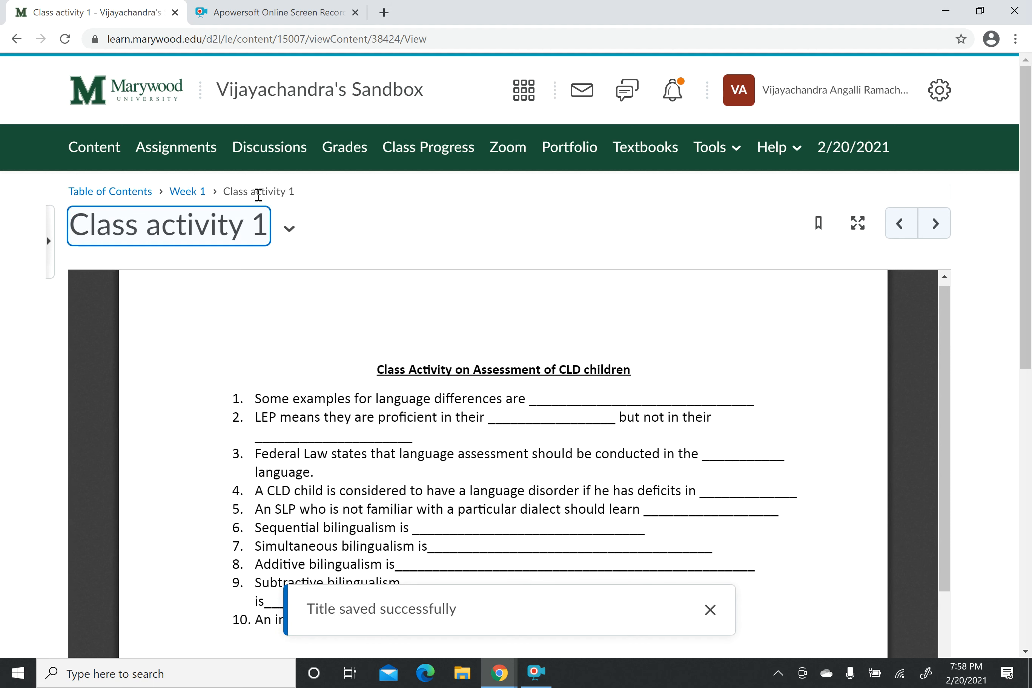
click(141, 194)
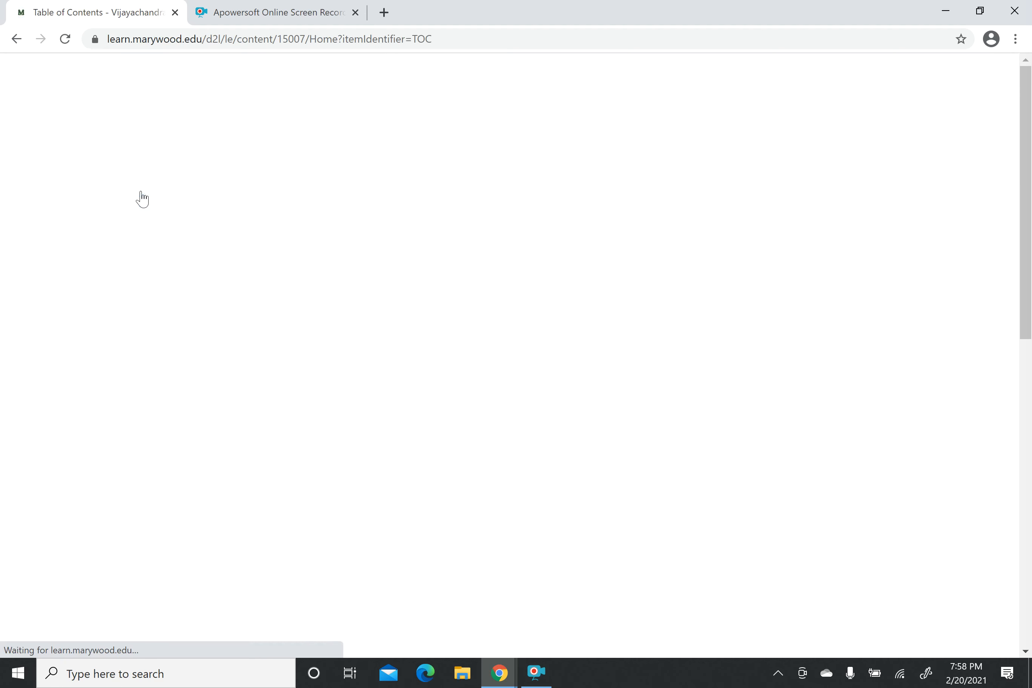
scroll(465, 317, down, 4)
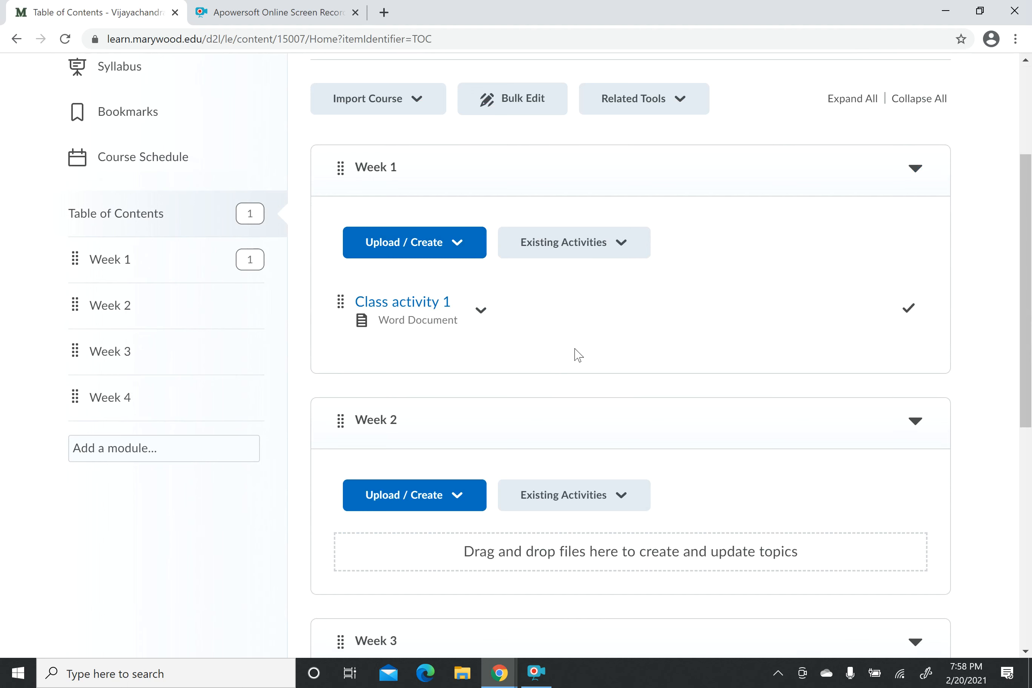
scroll(578, 354, down, 1)
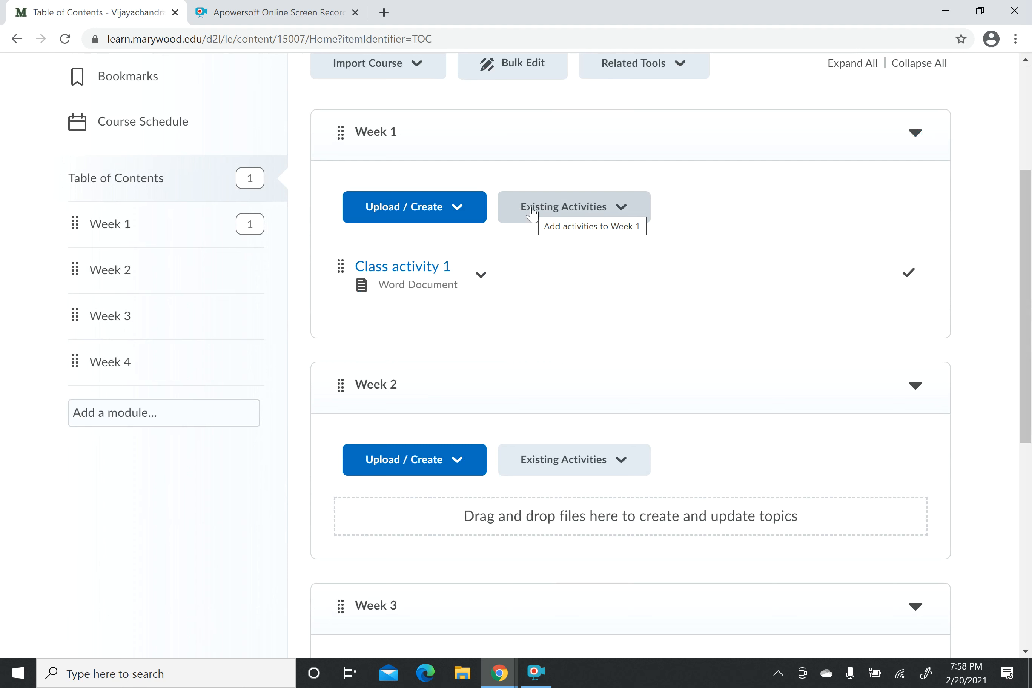
click(465, 218)
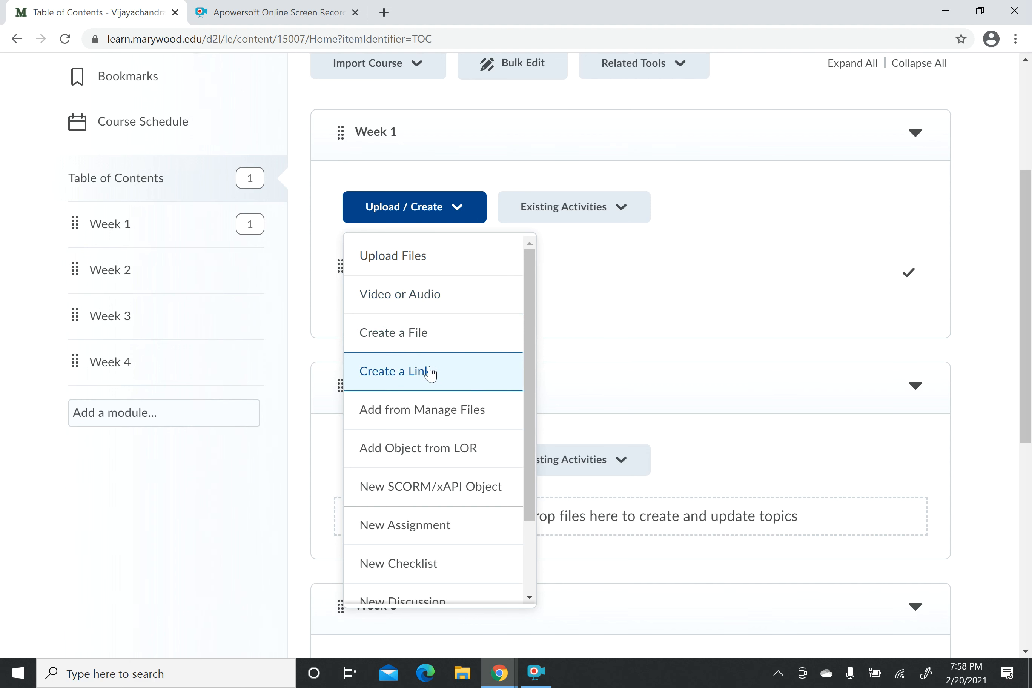
click(424, 378)
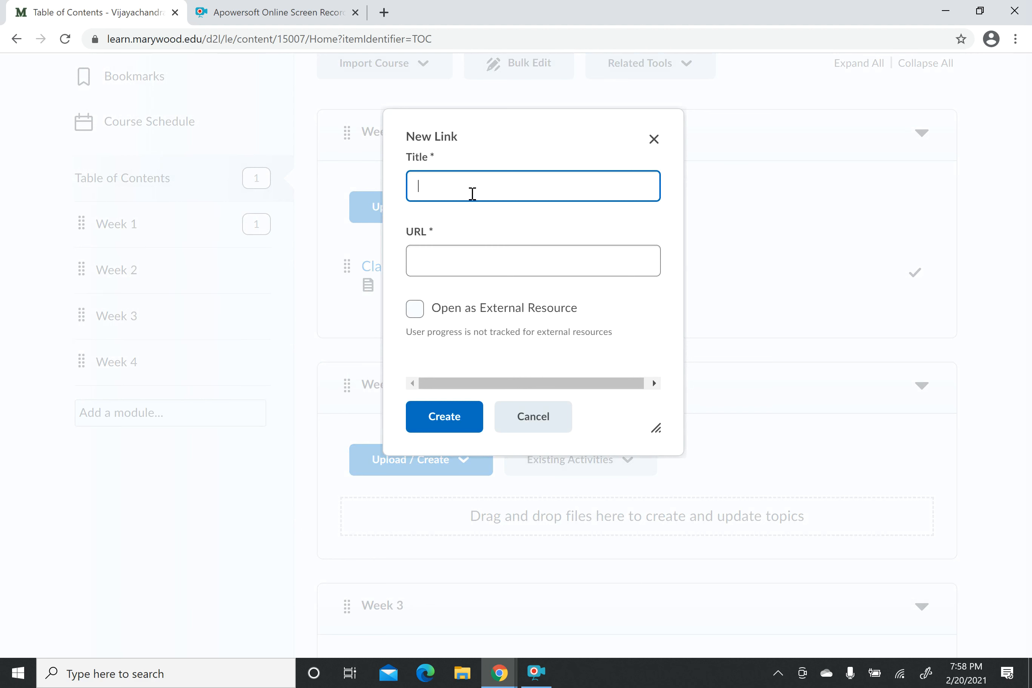
text(Video on assessment)
click(440, 246)
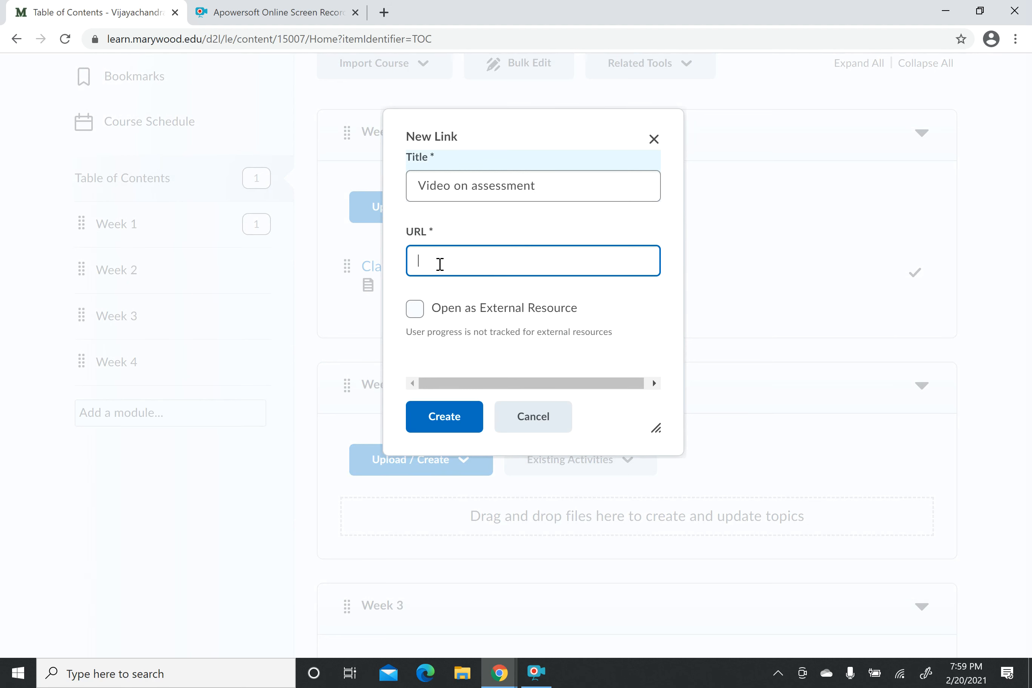
click(550, 422)
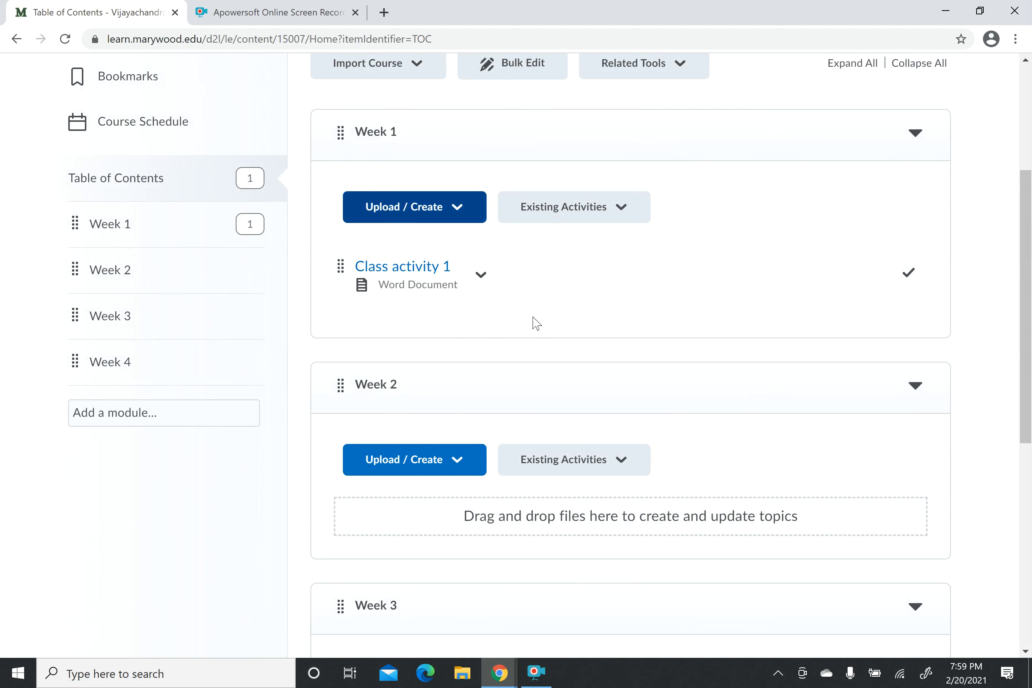
Examine the types of content that can be uploaded or created in the Week 1 module, including assignments, checklists and discussions
click(464, 209)
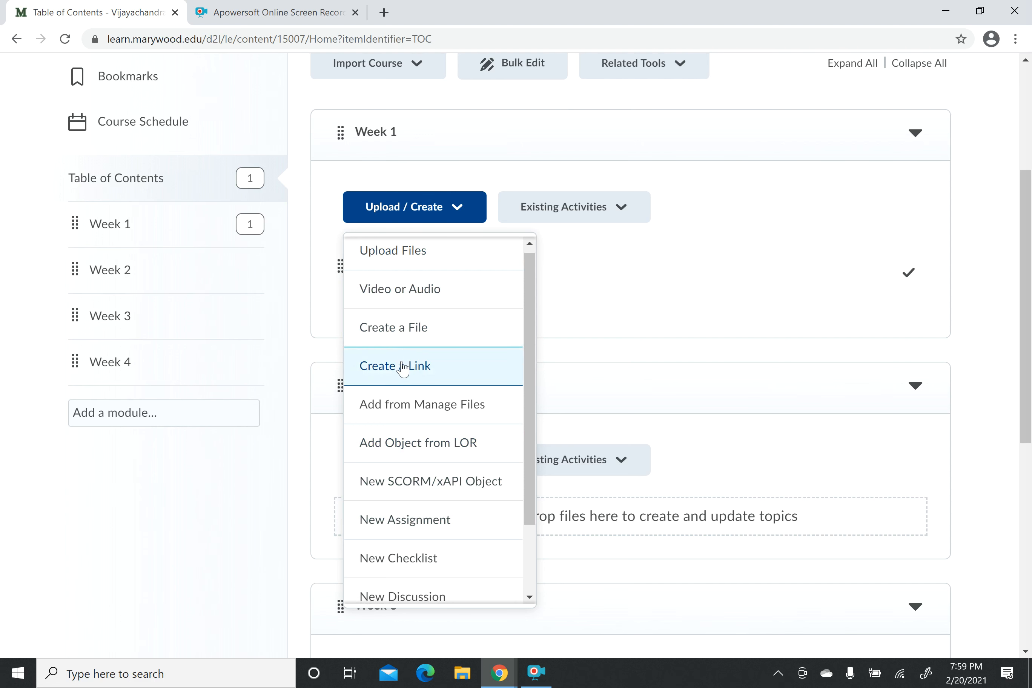
click(218, 524)
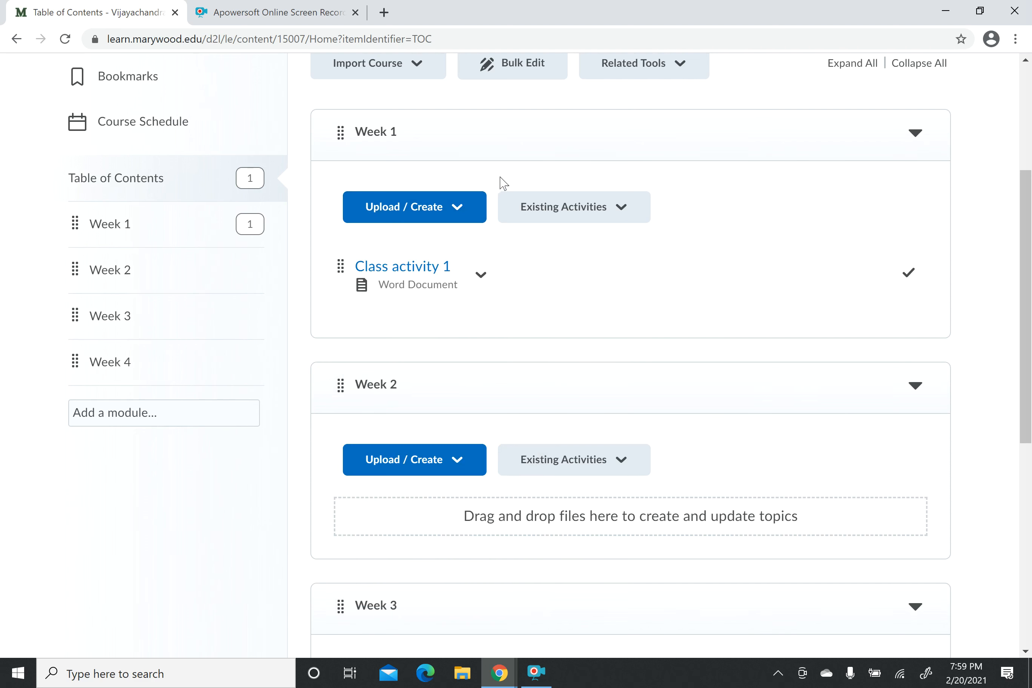
click(458, 211)
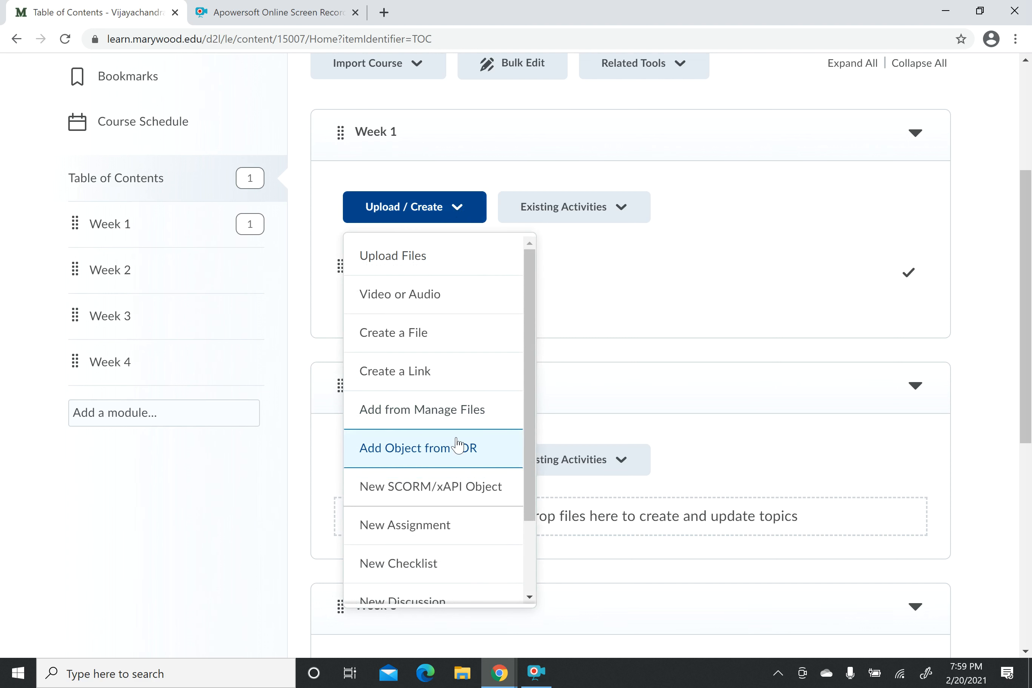
scroll(459, 444, down, 1)
scroll(427, 495, down, 1)
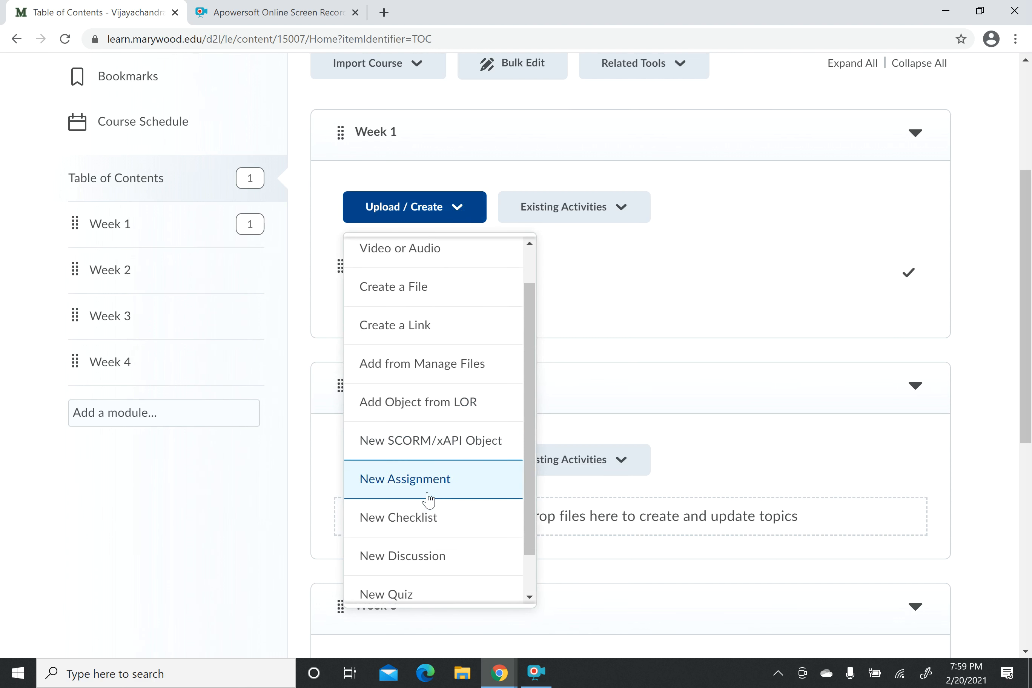
click(126, 545)
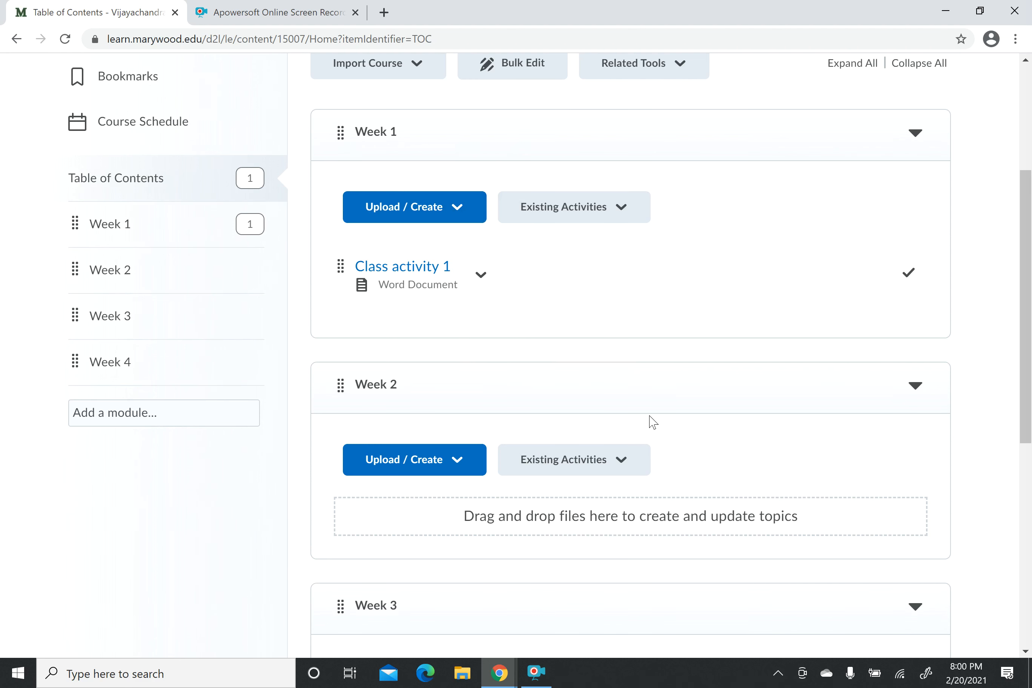
Upload the Articulation & Phonology Abstracts Word document from the computer's Desktop to the Week 2 module
scroll(653, 422, down, 2)
scroll(652, 422, up, 1)
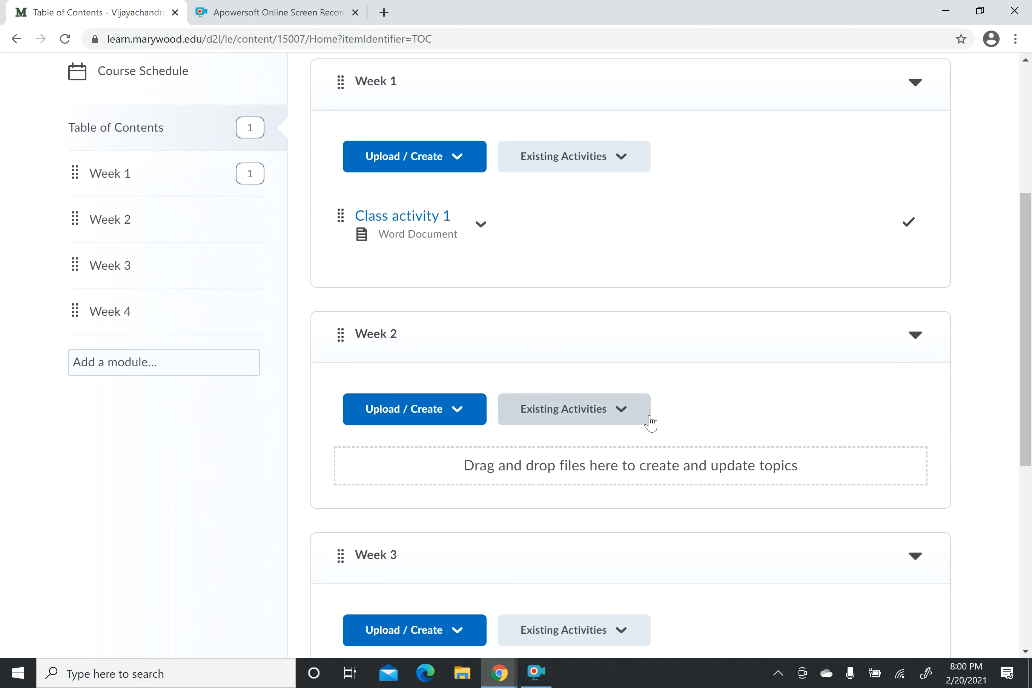
click(461, 415)
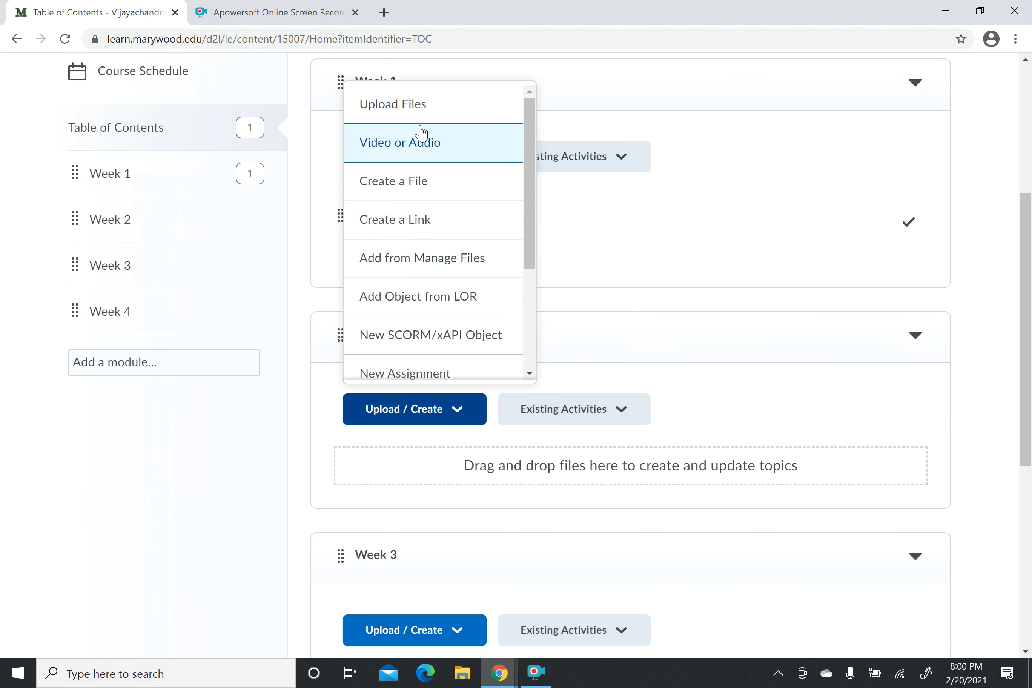
click(415, 105)
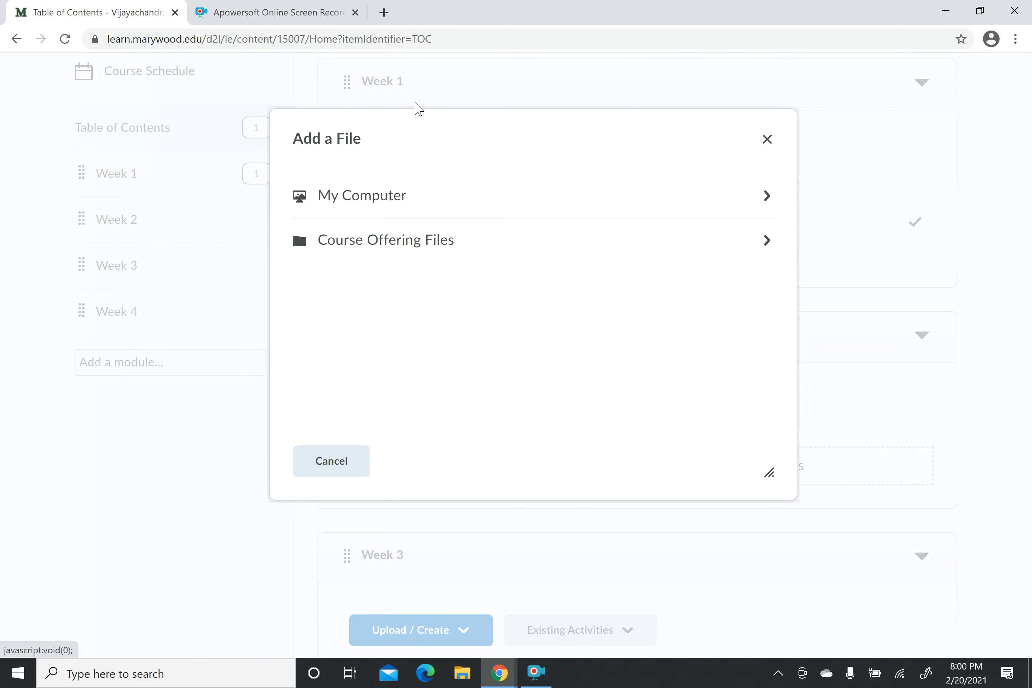
click(380, 200)
click(370, 216)
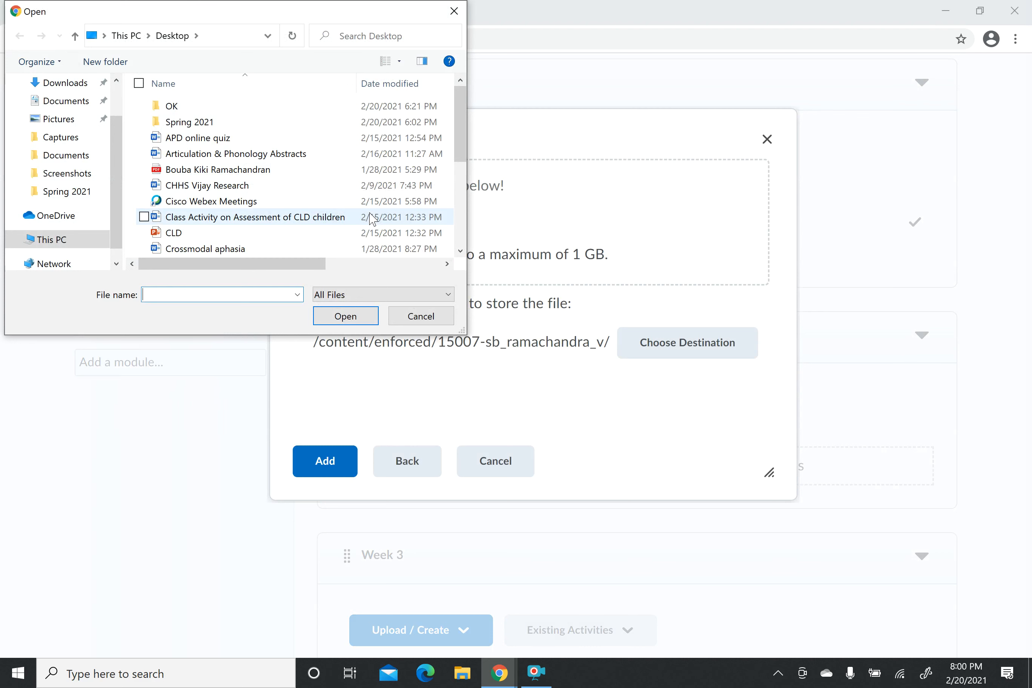
click(310, 156)
click(361, 311)
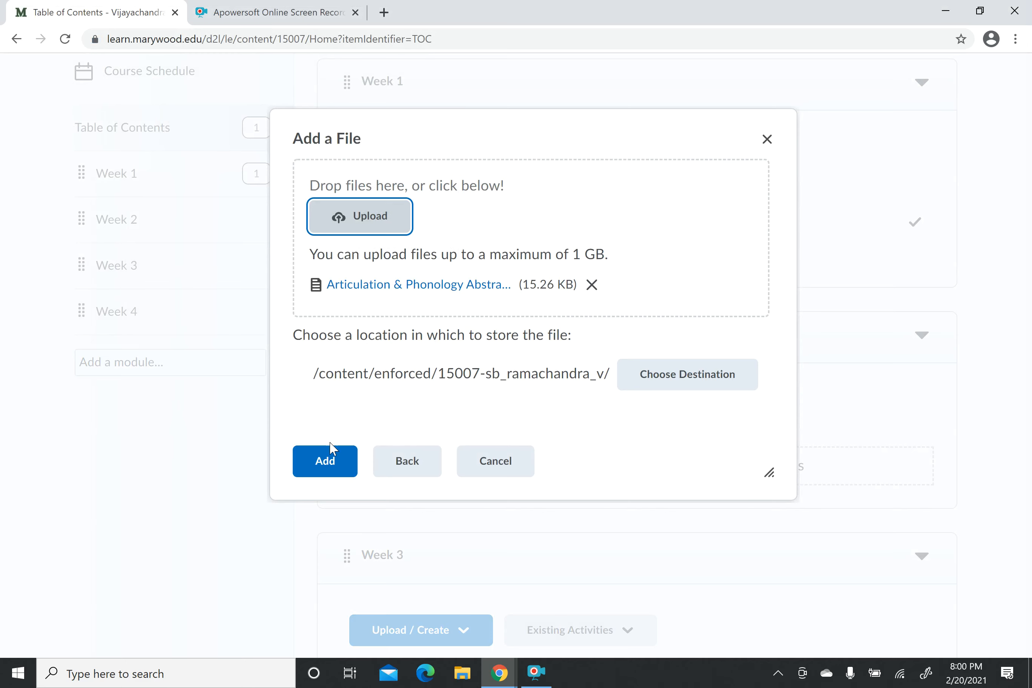
click(330, 457)
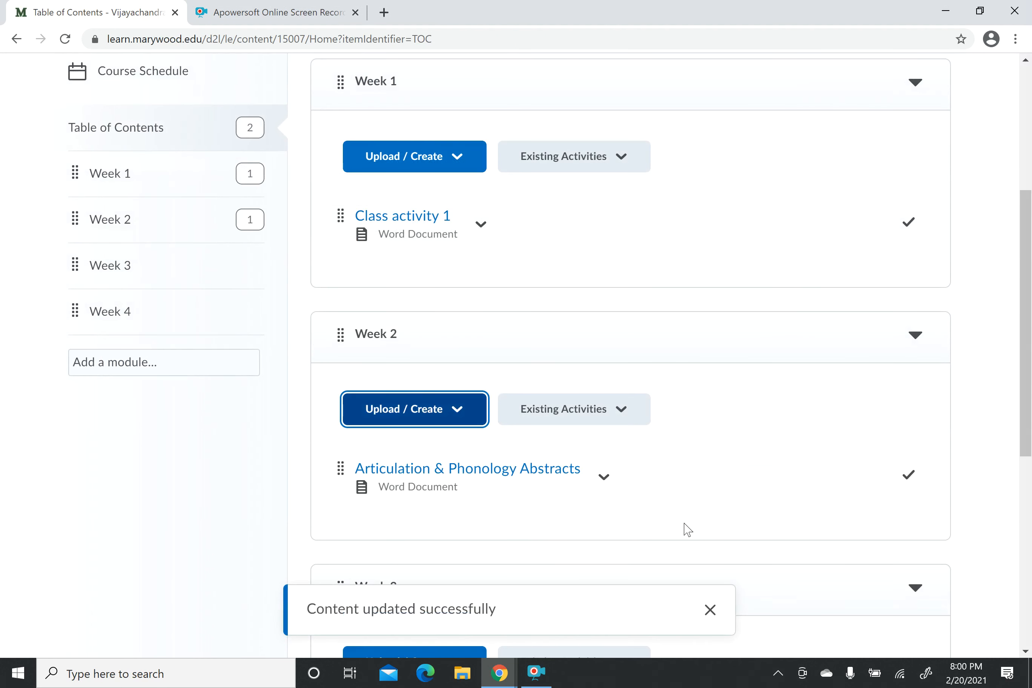
Open the title of the Week 2 Articulation & Phonology Abstracts topic for editing and return to the Table of Contents
scroll(698, 534, down, 1)
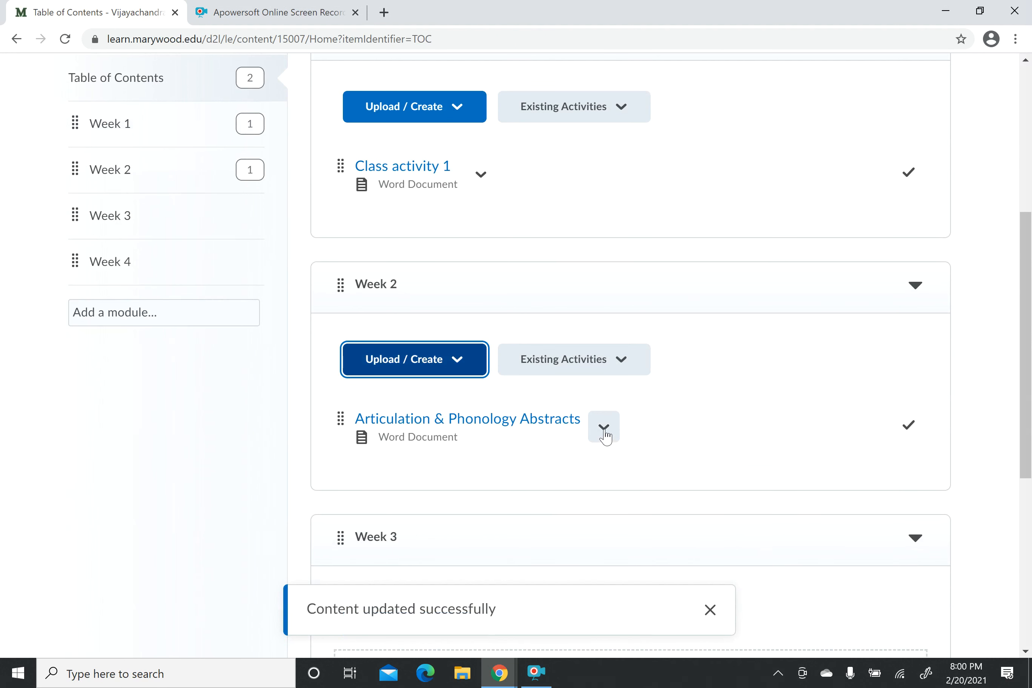
click(569, 423)
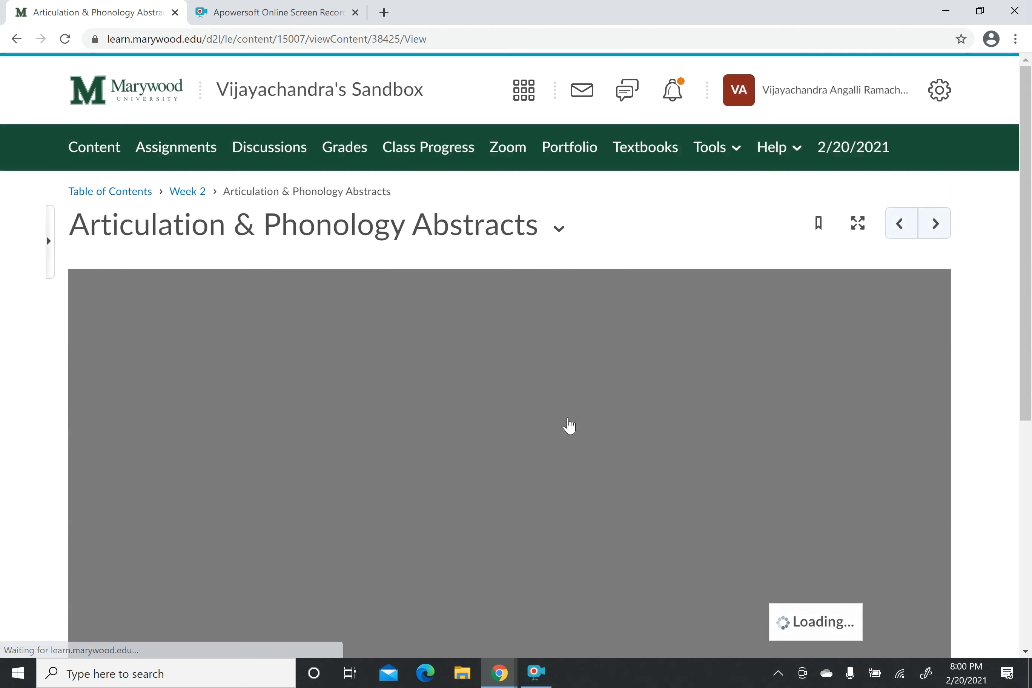
click(561, 233)
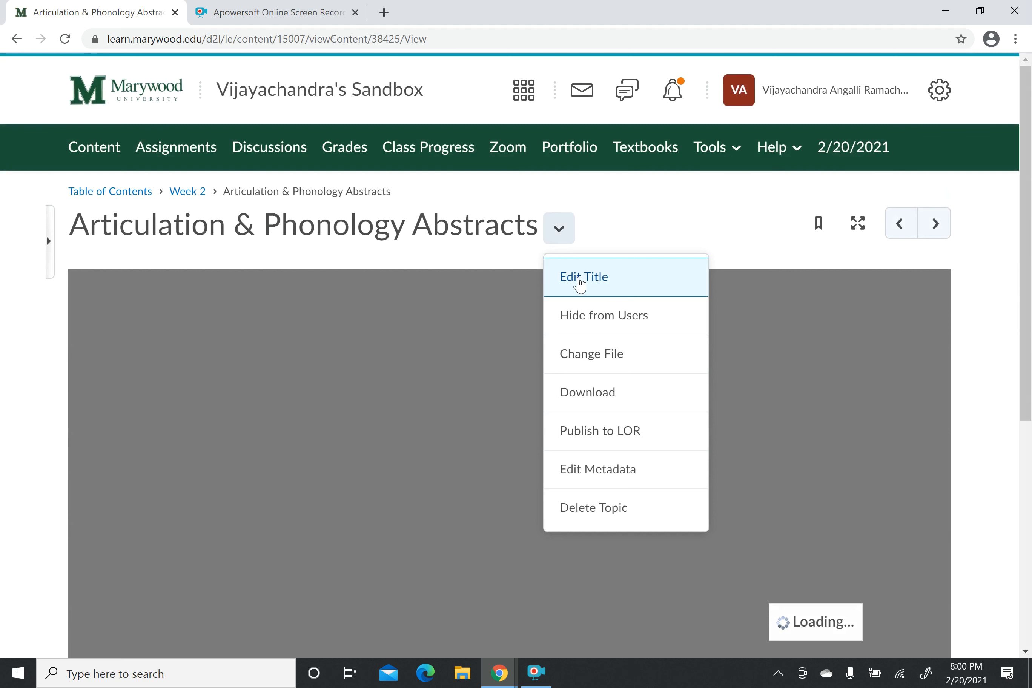
click(579, 277)
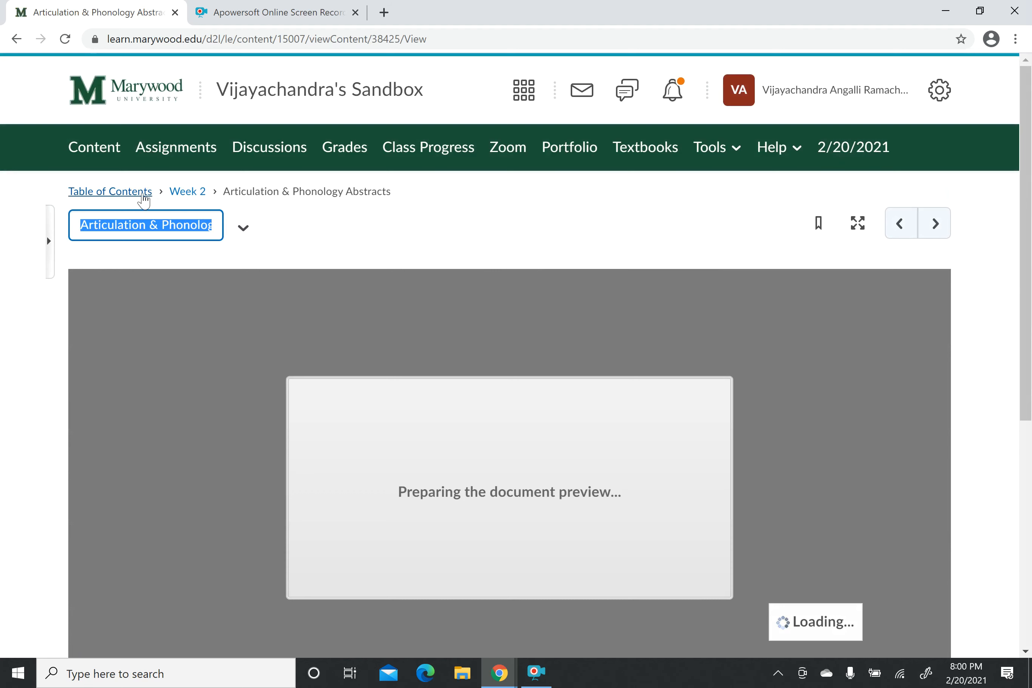
click(139, 191)
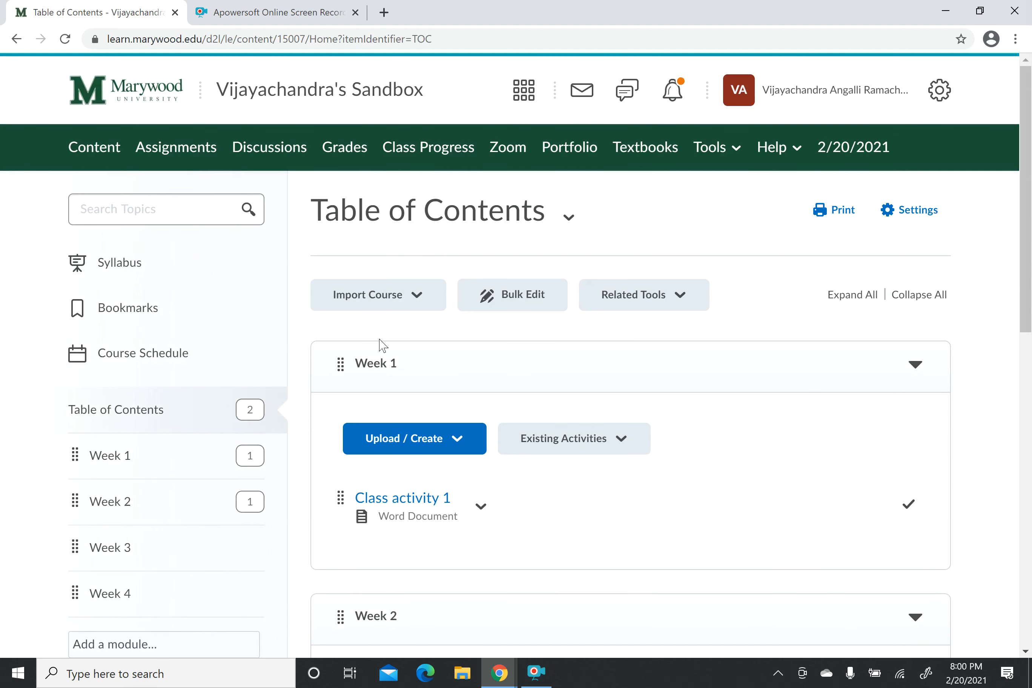
Look over the Week 1, Week 2 and Week 3 modules and their uploaded topics in the Table of Contents
scroll(382, 346, down, 3)
scroll(382, 346, up, 3)
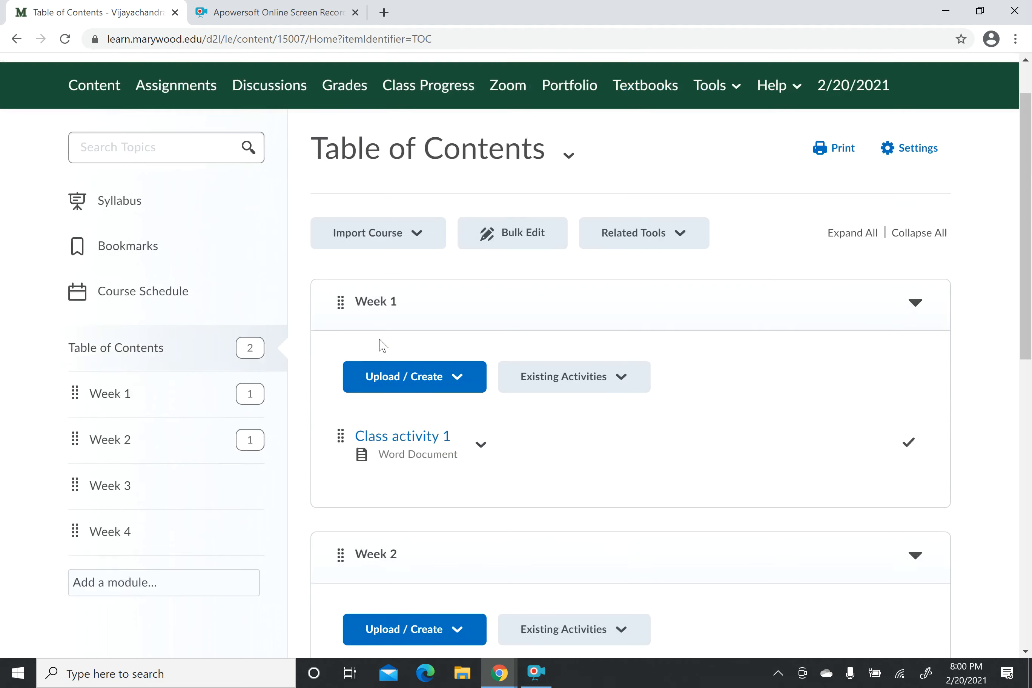
scroll(382, 346, down, 6)
scroll(382, 345, up, 2)
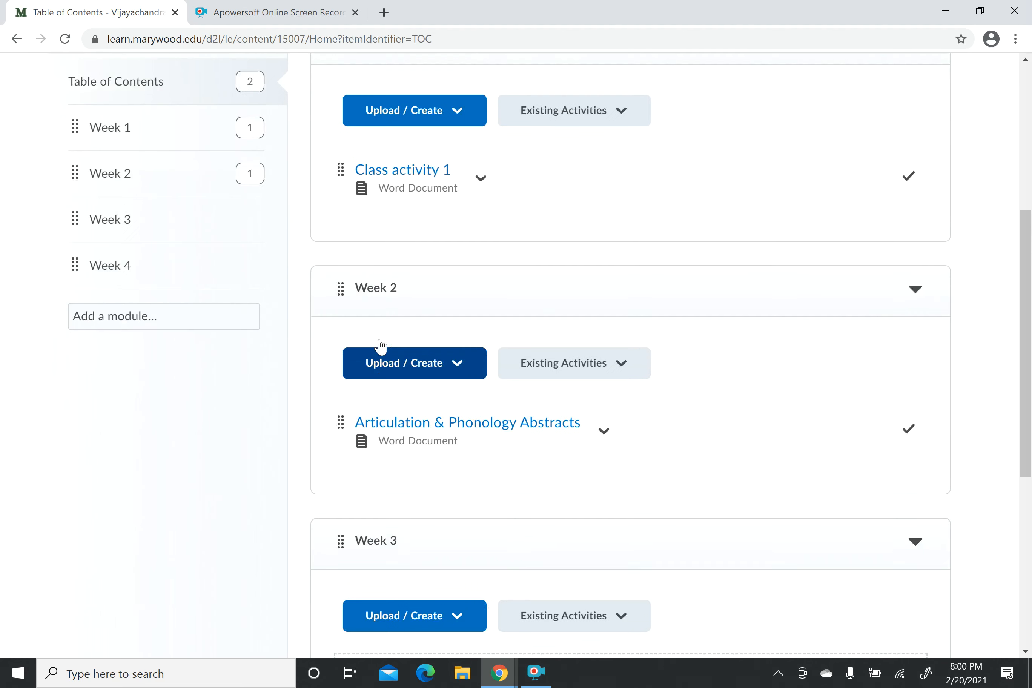
scroll(380, 347, up, 1)
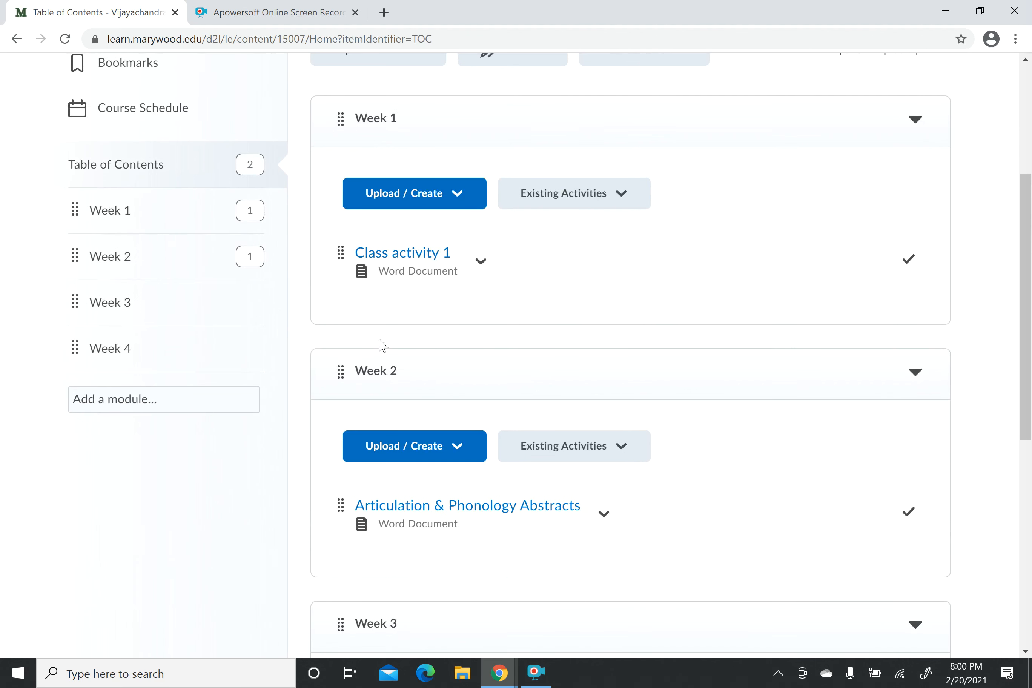
scroll(528, 381, up, 1)
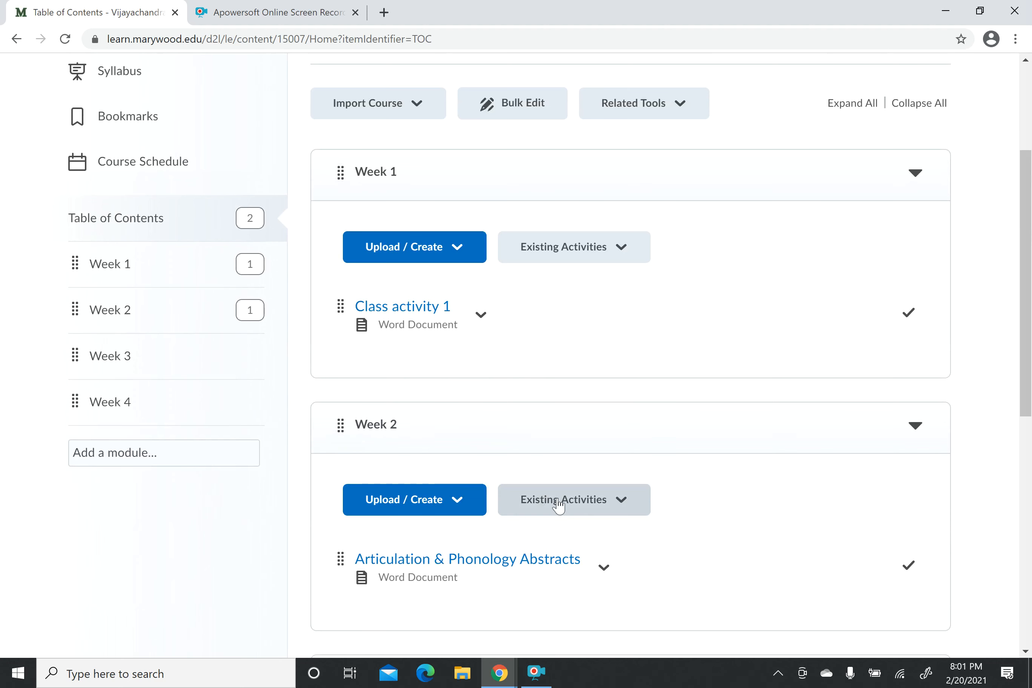
scroll(559, 505, down, 2)
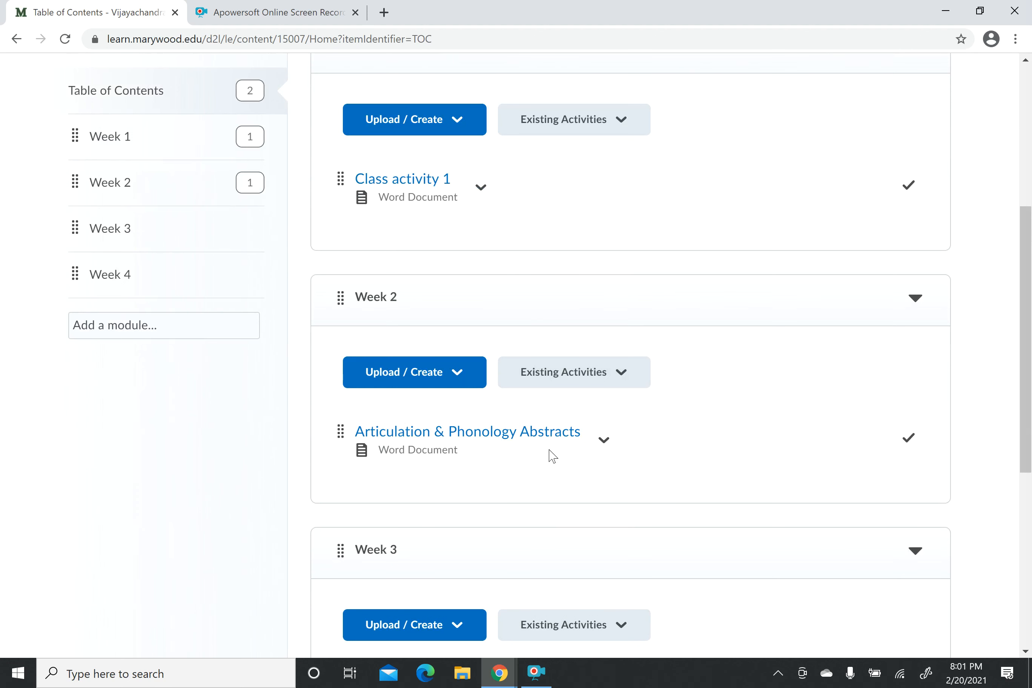
scroll(552, 455, up, 1)
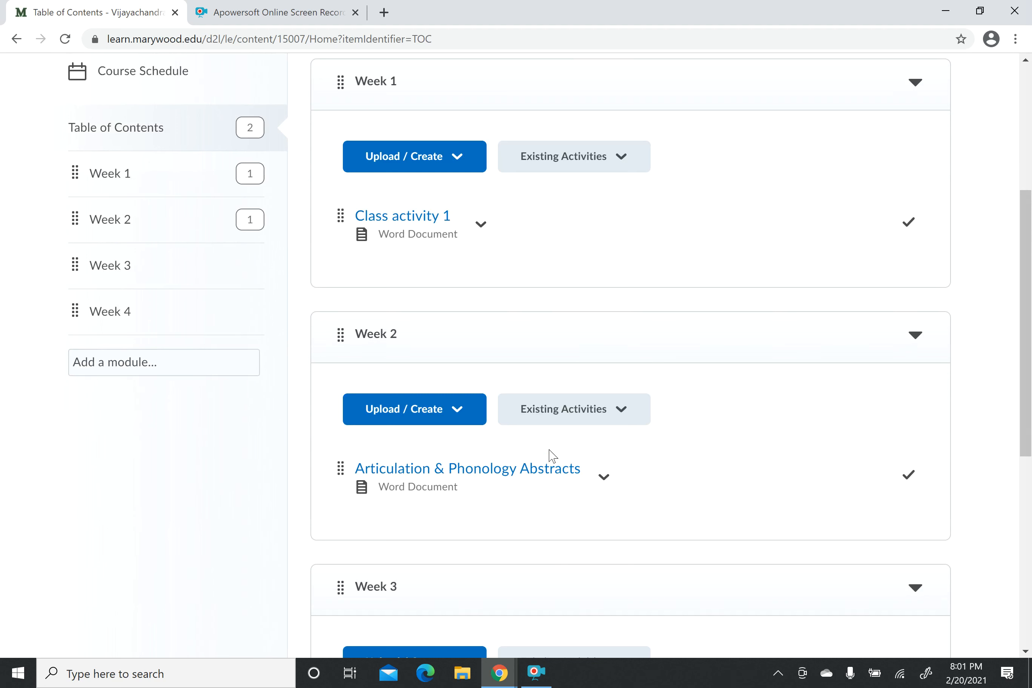
Try to move the Articulation & Phonology Abstracts topic from Week 2 directly into the Week 1 module
scroll(551, 454, up, 1)
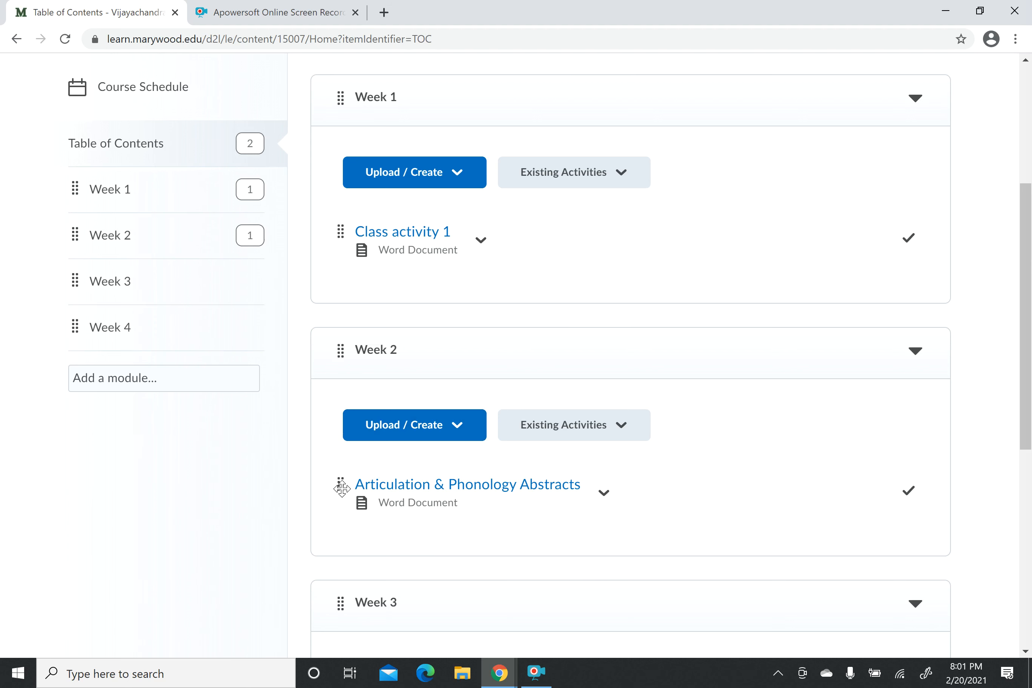
drag(342, 488, 340, 282)
drag(341, 484, 335, 286)
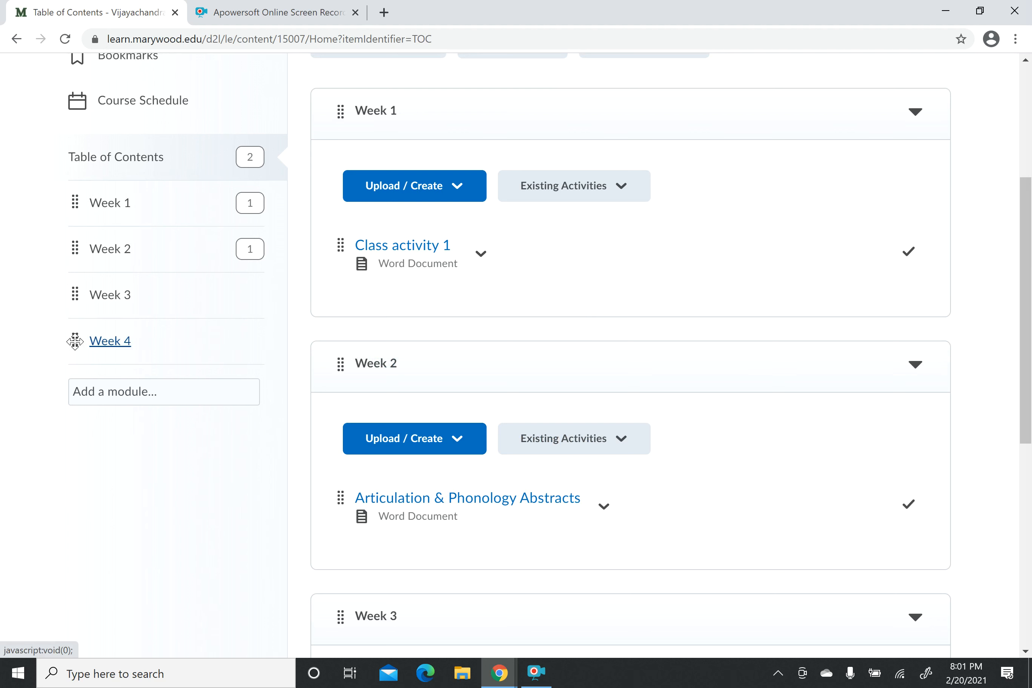
Move the Week 4 module into Week 3, and move the Week 3 module into Week 2
drag(75, 341, 79, 290)
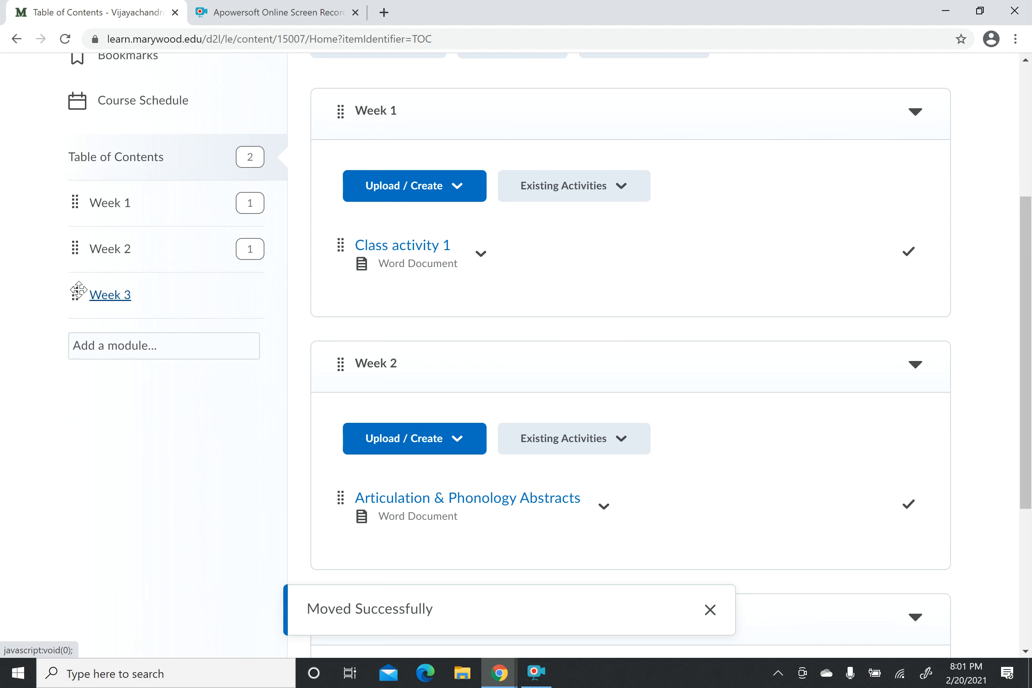
drag(75, 294, 84, 261)
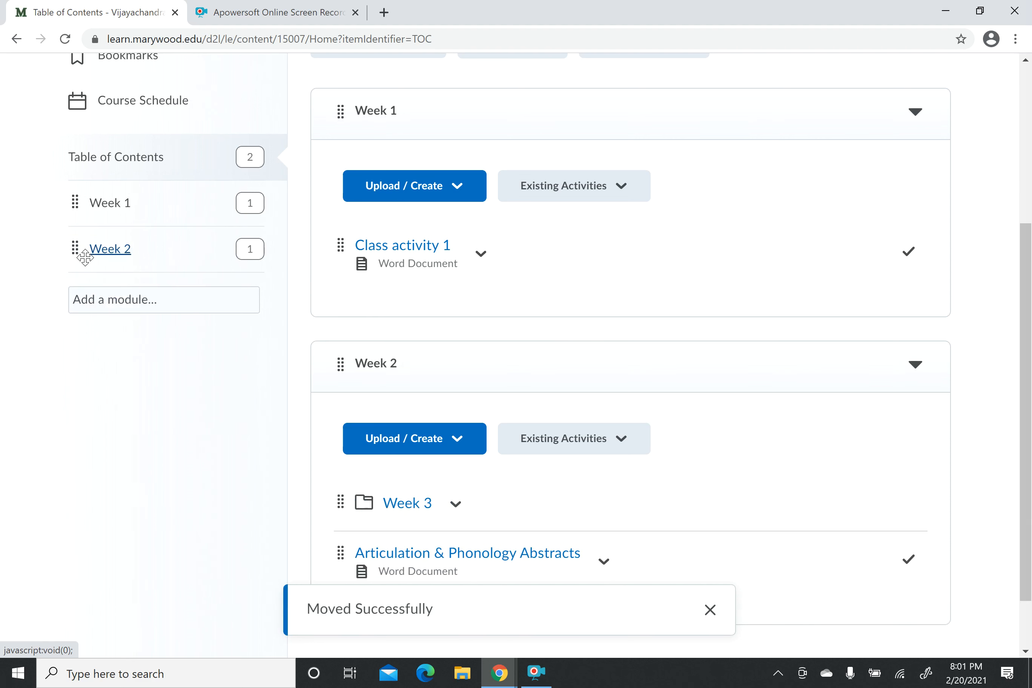
scroll(163, 350, down, 1)
scroll(163, 350, up, 4)
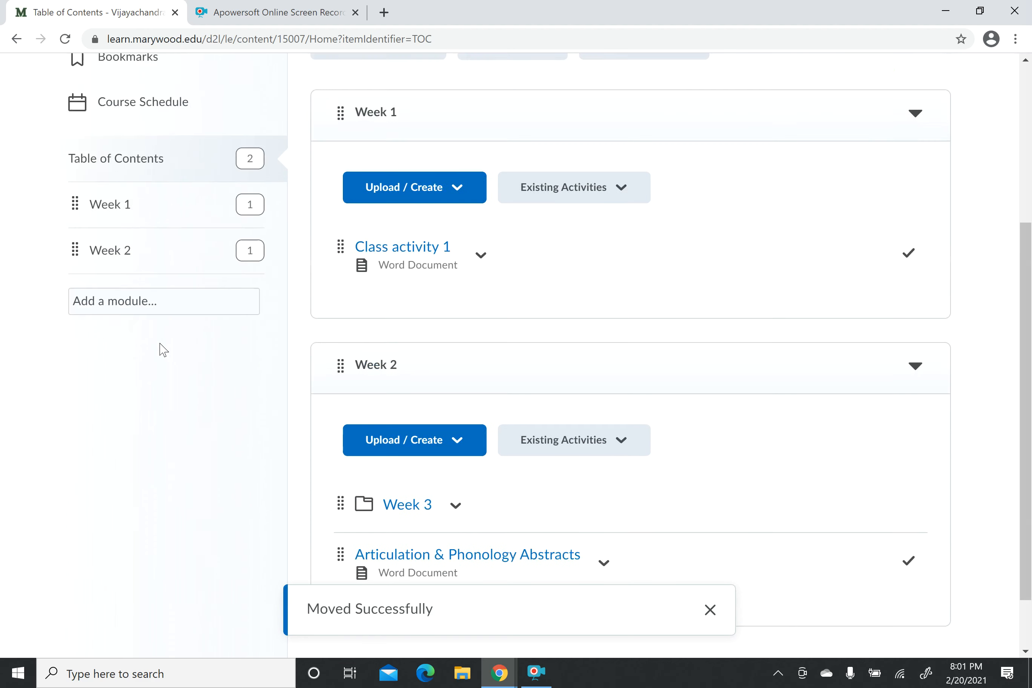
scroll(164, 350, up, 1)
scroll(164, 350, down, 5)
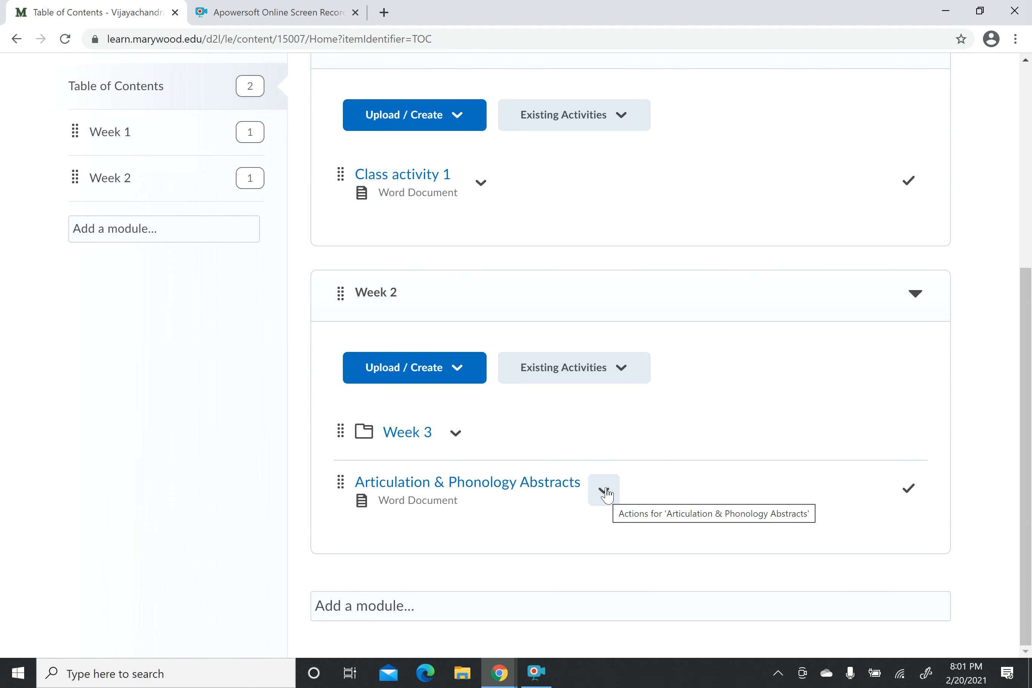
Move the Articulation & Phonology Abstracts topic to the Week 1 module using the topic's Move To action
scroll(606, 494, up, 3)
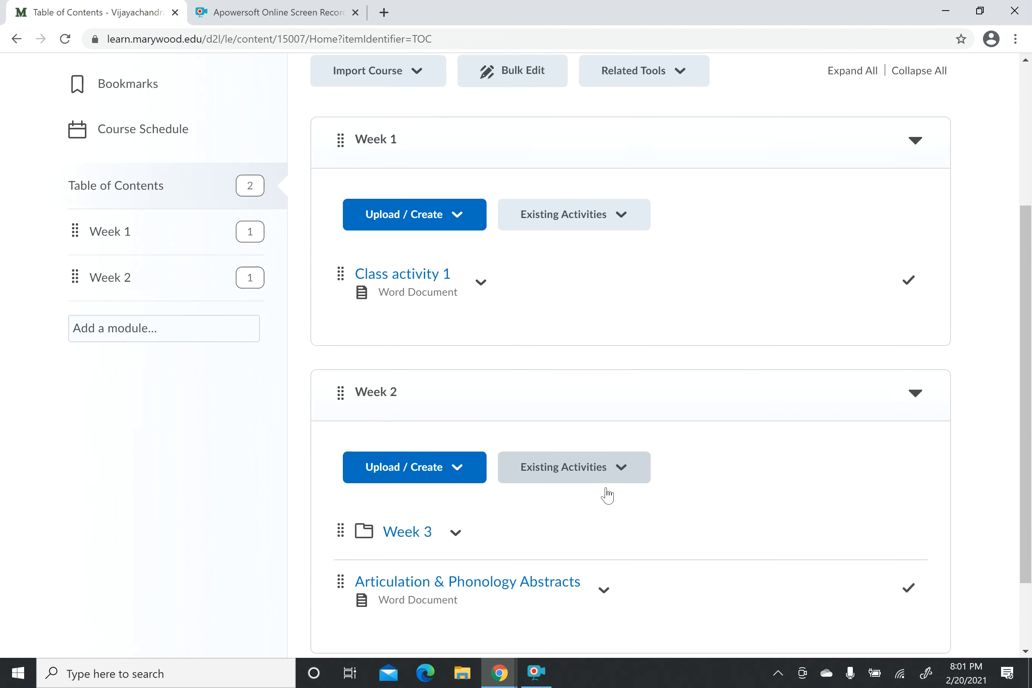
scroll(607, 494, down, 2)
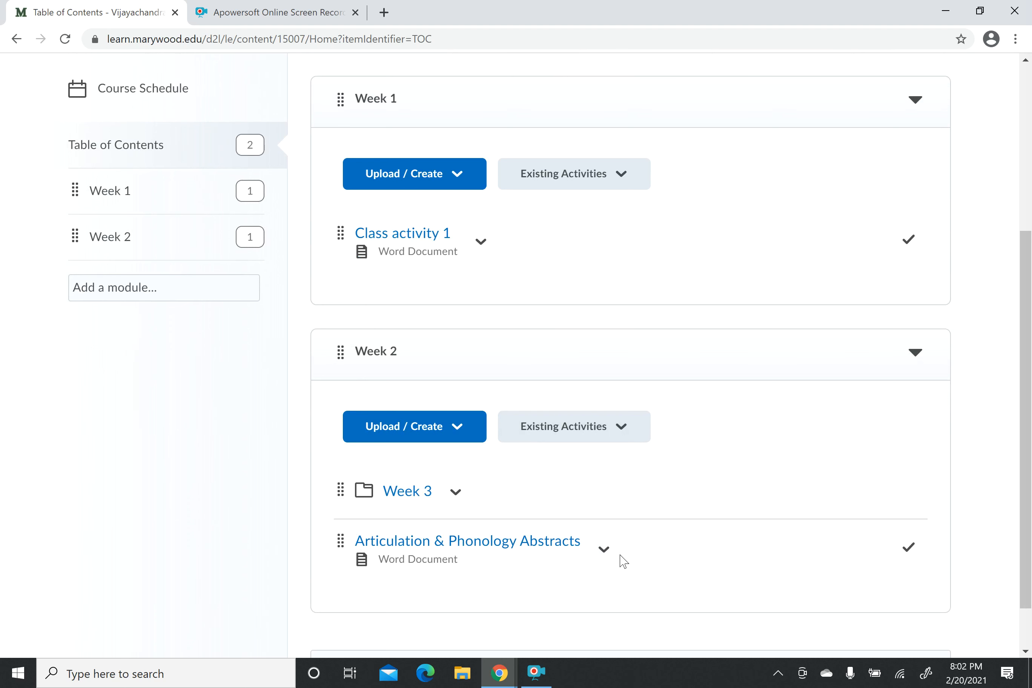
click(606, 557)
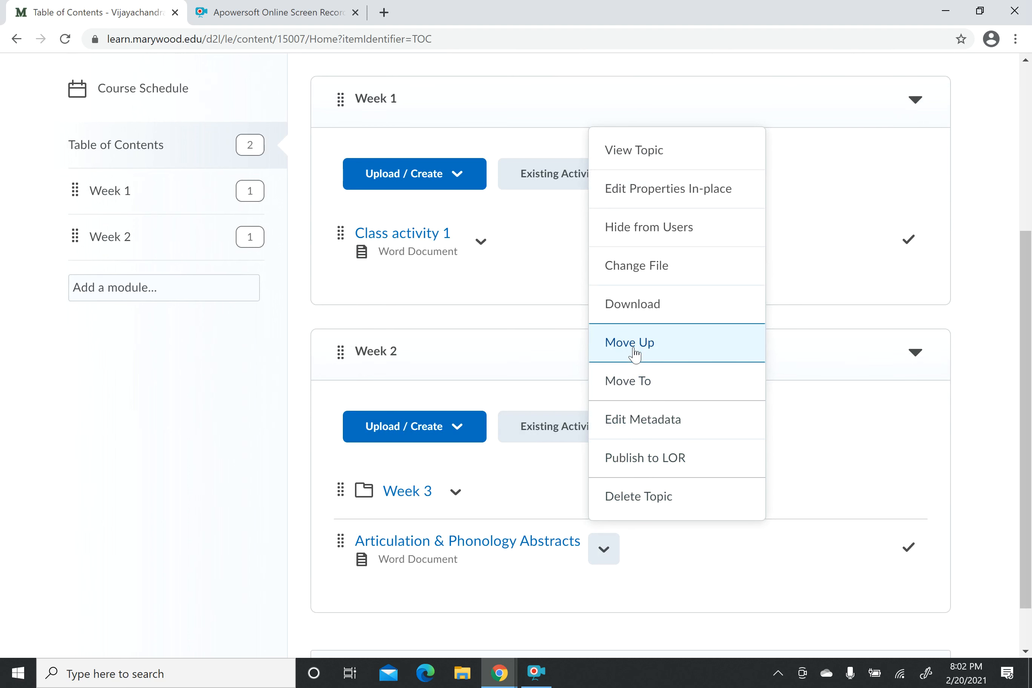
click(628, 391)
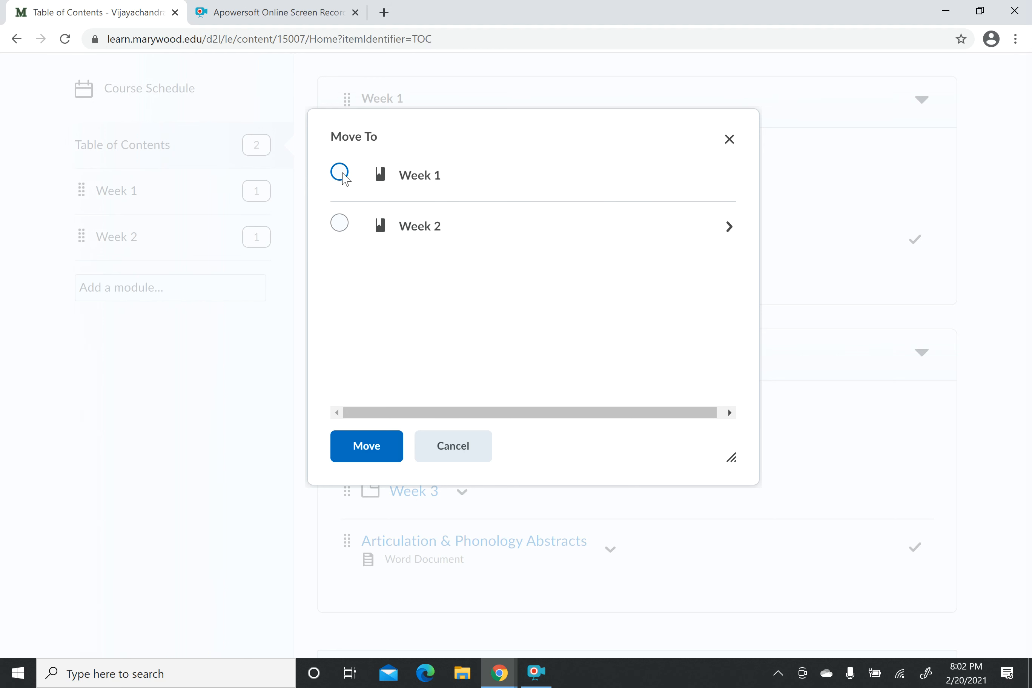
click(341, 173)
click(354, 451)
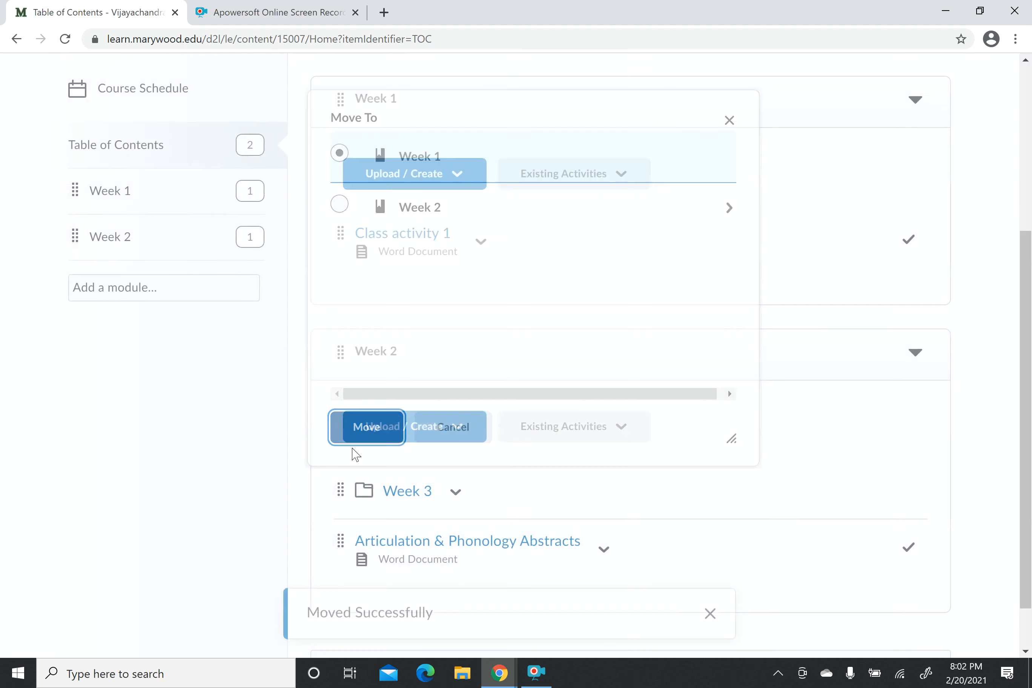
scroll(426, 368, up, 2)
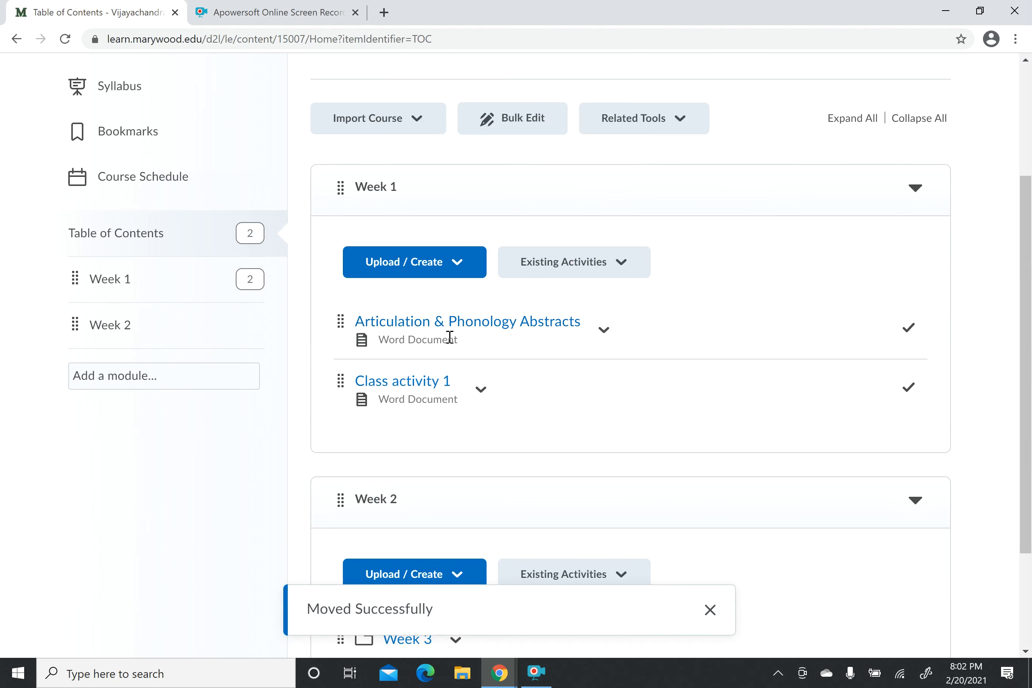
Examine how the topics and nested modules are arranged within Week 1 and Week 2
scroll(593, 387, up, 1)
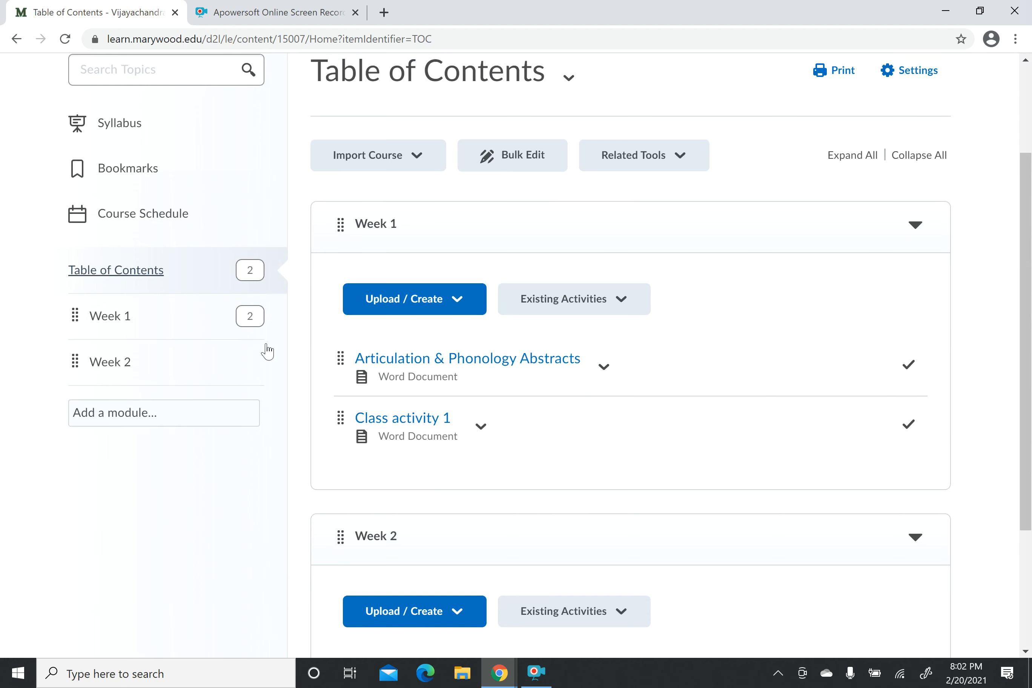
scroll(514, 374, down, 4)
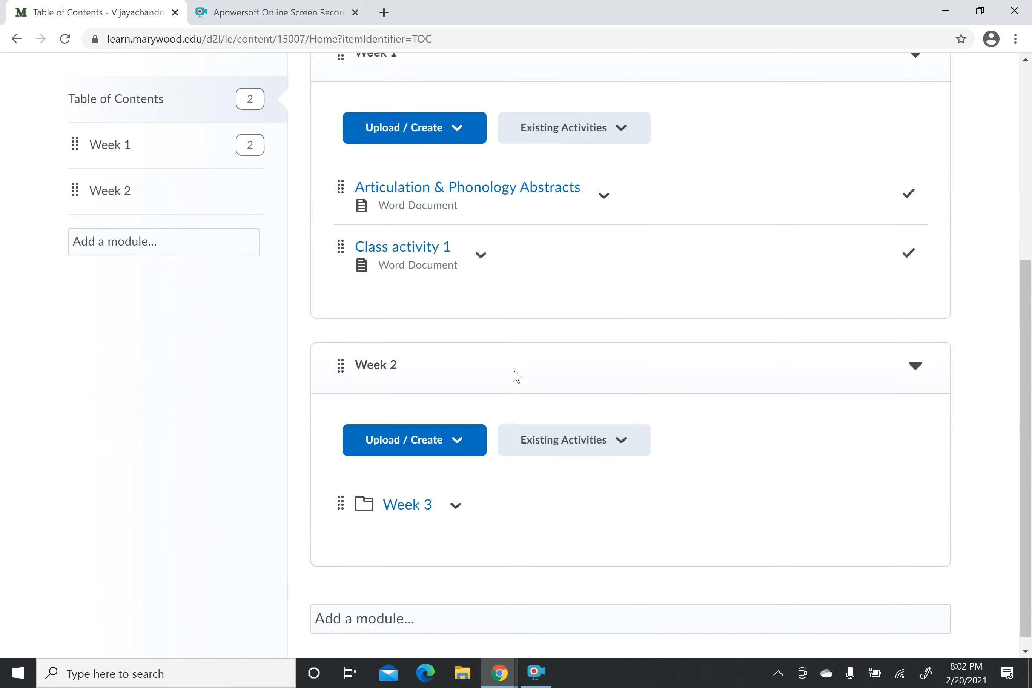
scroll(513, 375, up, 7)
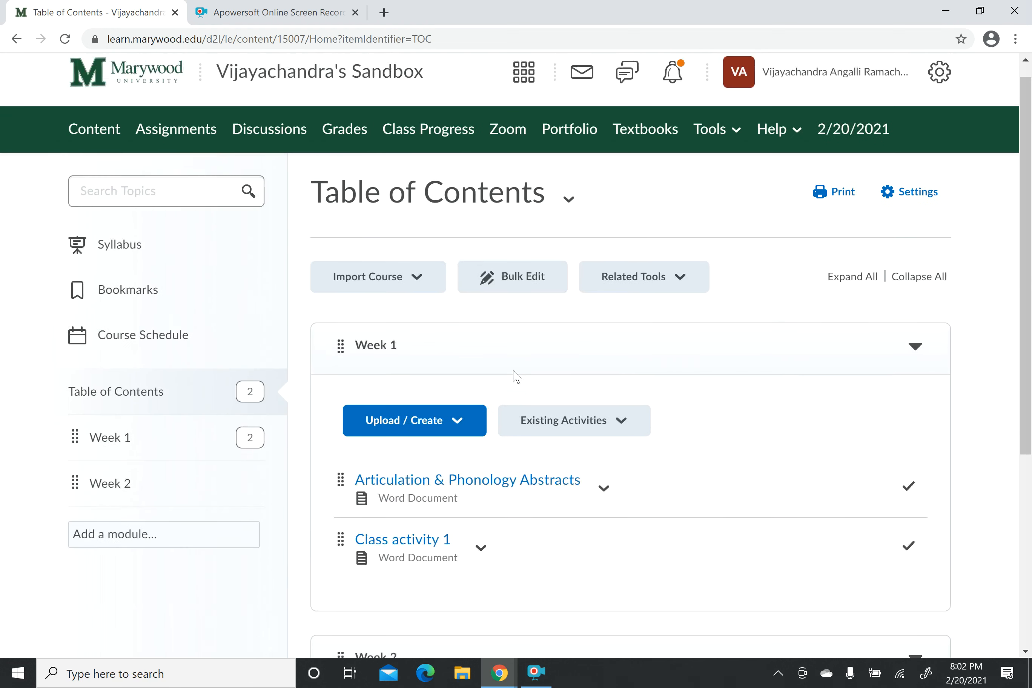
scroll(515, 375, down, 3)
scroll(515, 376, up, 1)
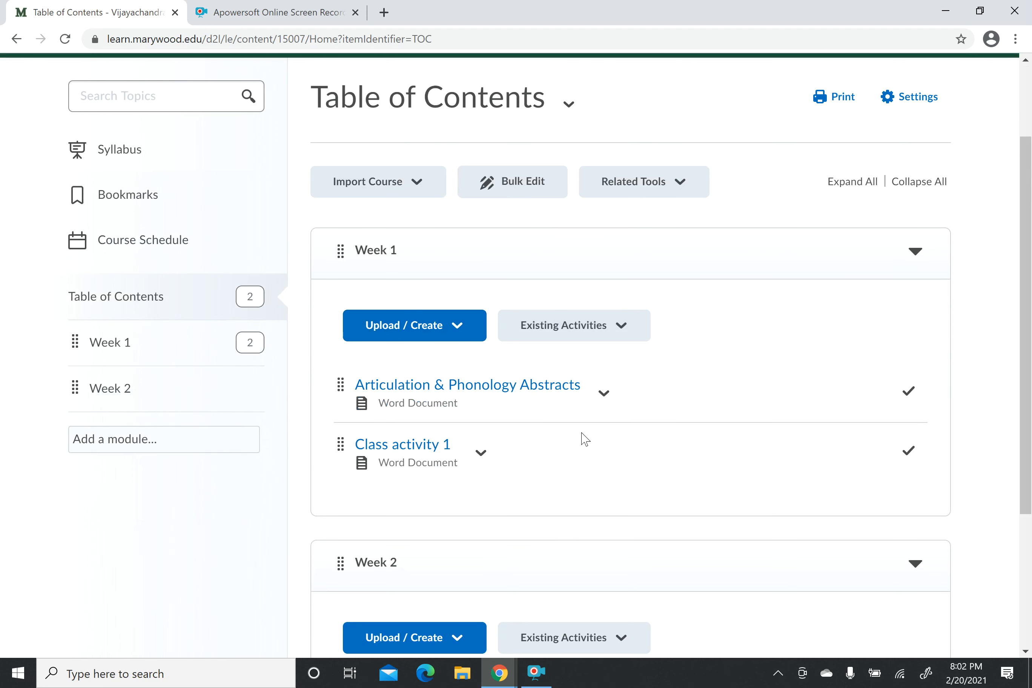
scroll(584, 438, down, 2)
scroll(296, 527, up, 1)
scroll(300, 528, up, 3)
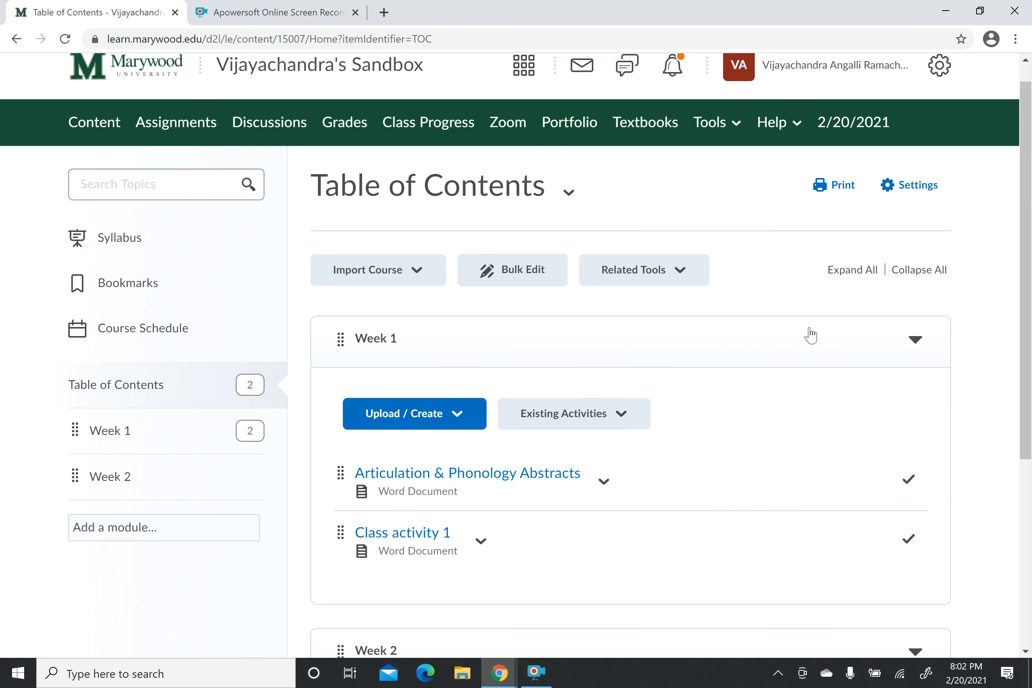
scroll(813, 389, down, 2)
scroll(816, 389, down, 2)
scroll(815, 390, up, 4)
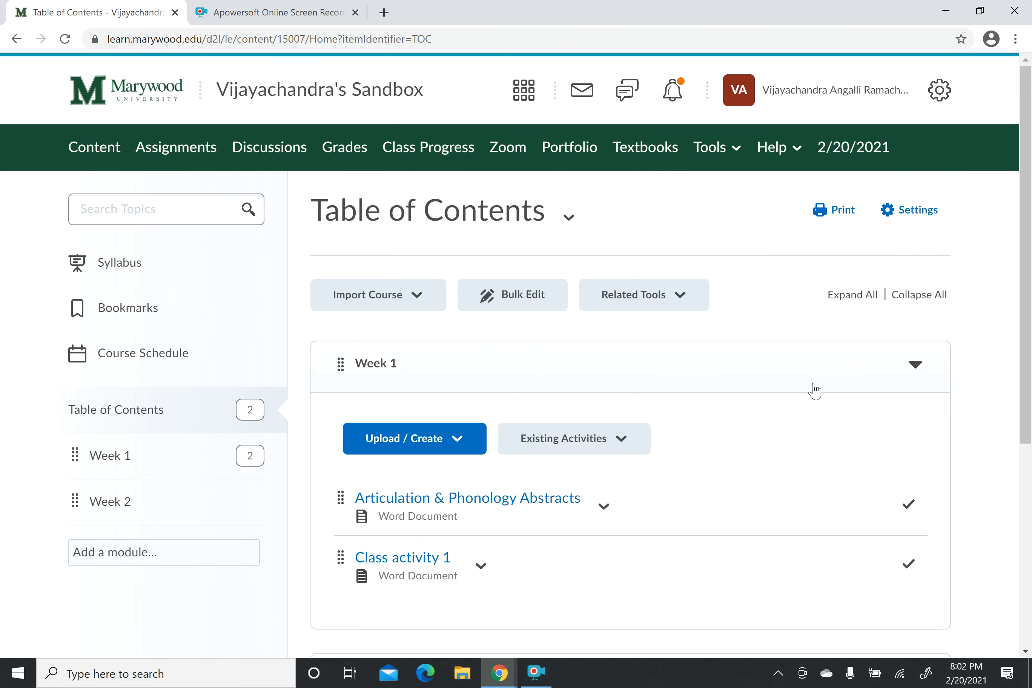
Switch to the Speech Science course and open its content
scroll(647, 360, down, 5)
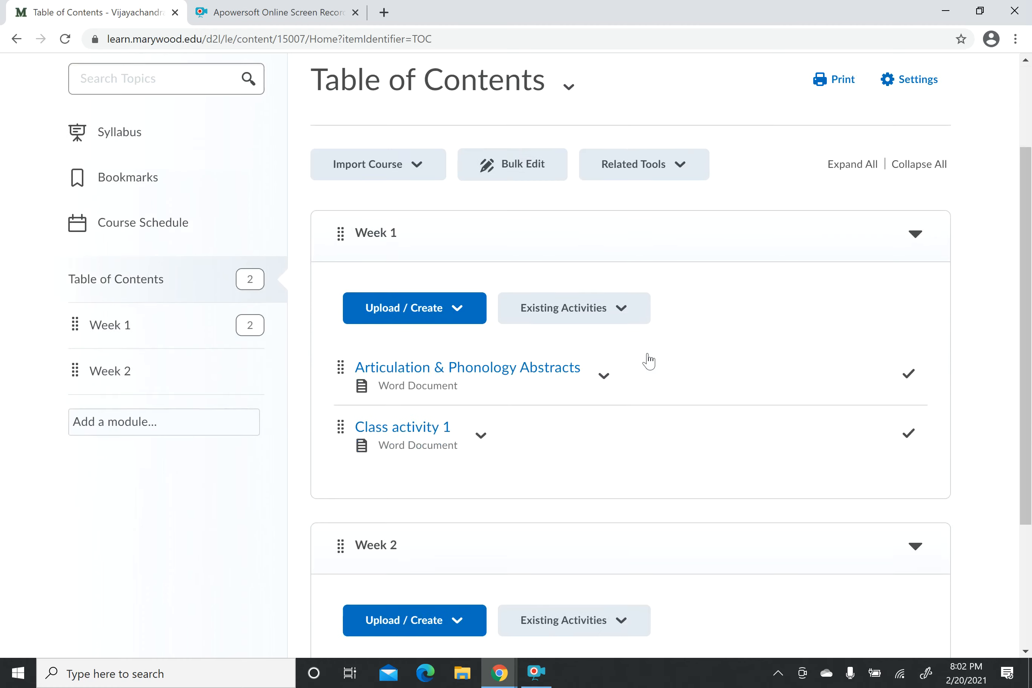
scroll(650, 360, up, 5)
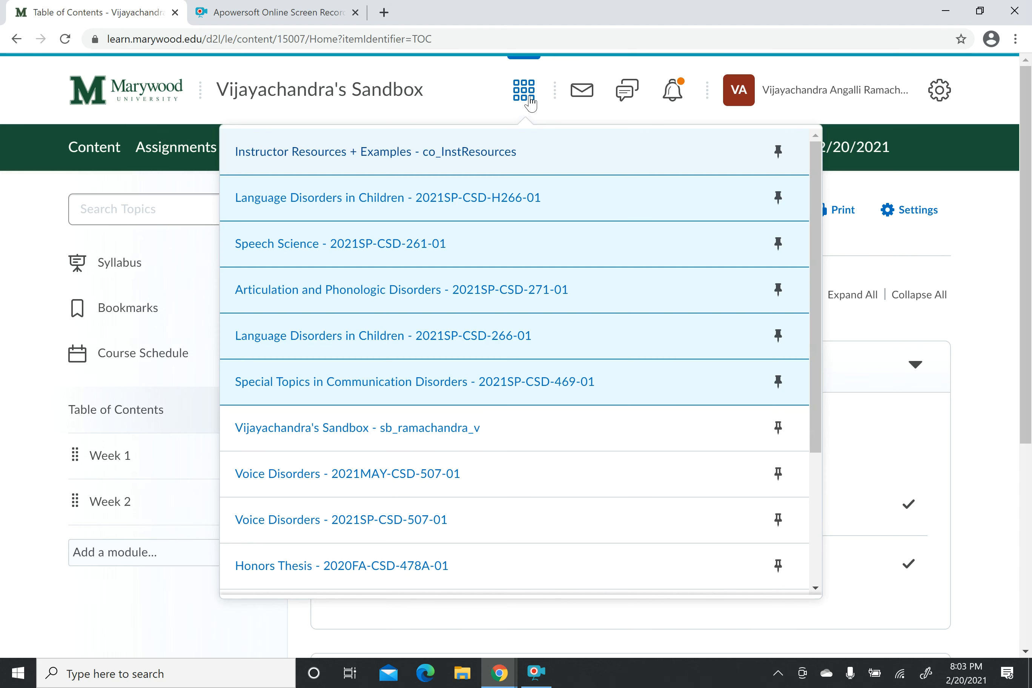
click(409, 256)
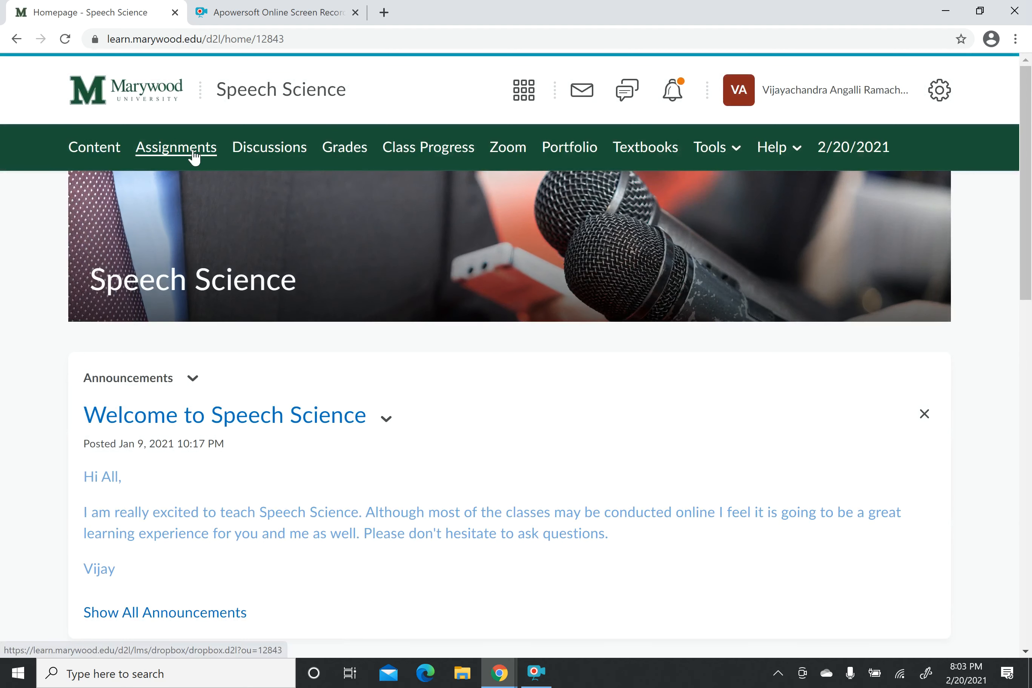
click(106, 150)
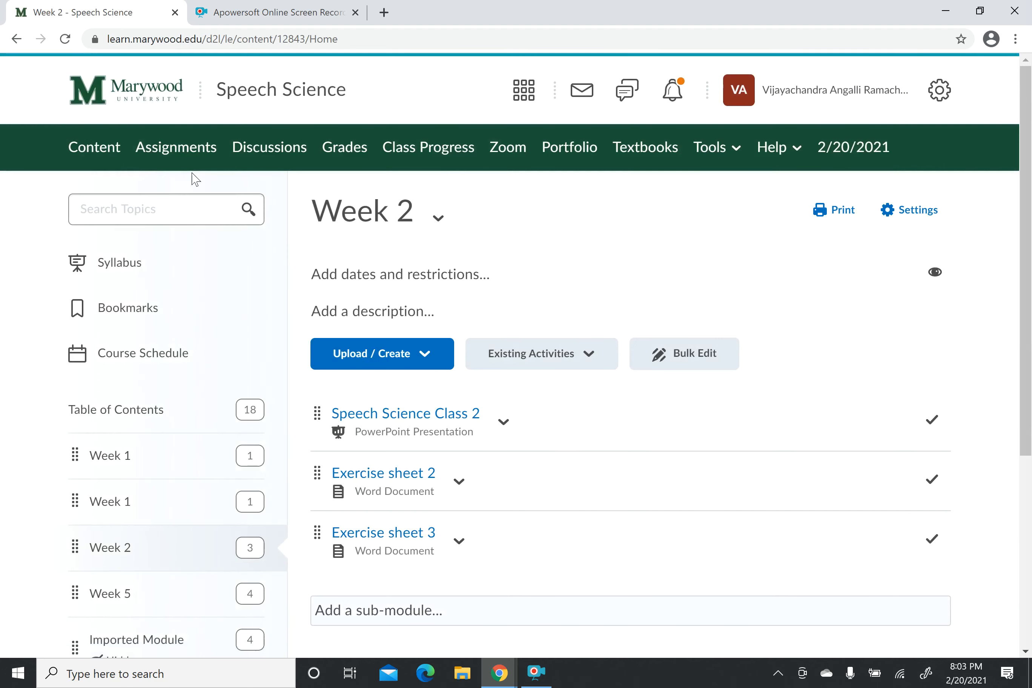
Hide the Speech Science Class 2 topic in Week 2 from users, and make it visible again
scroll(566, 444, down, 2)
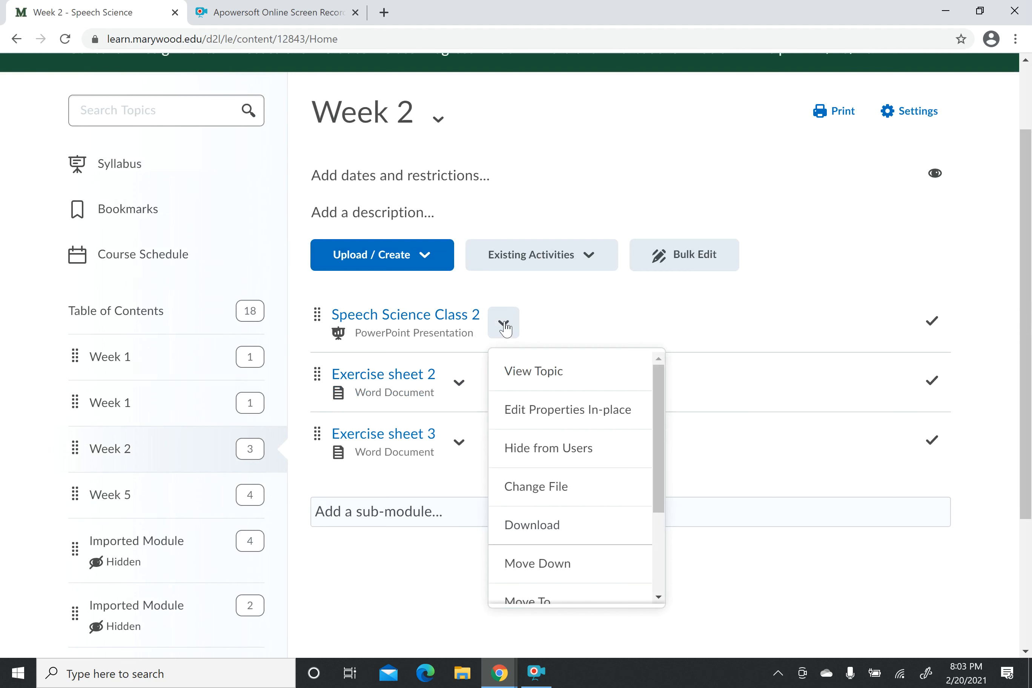
click(553, 449)
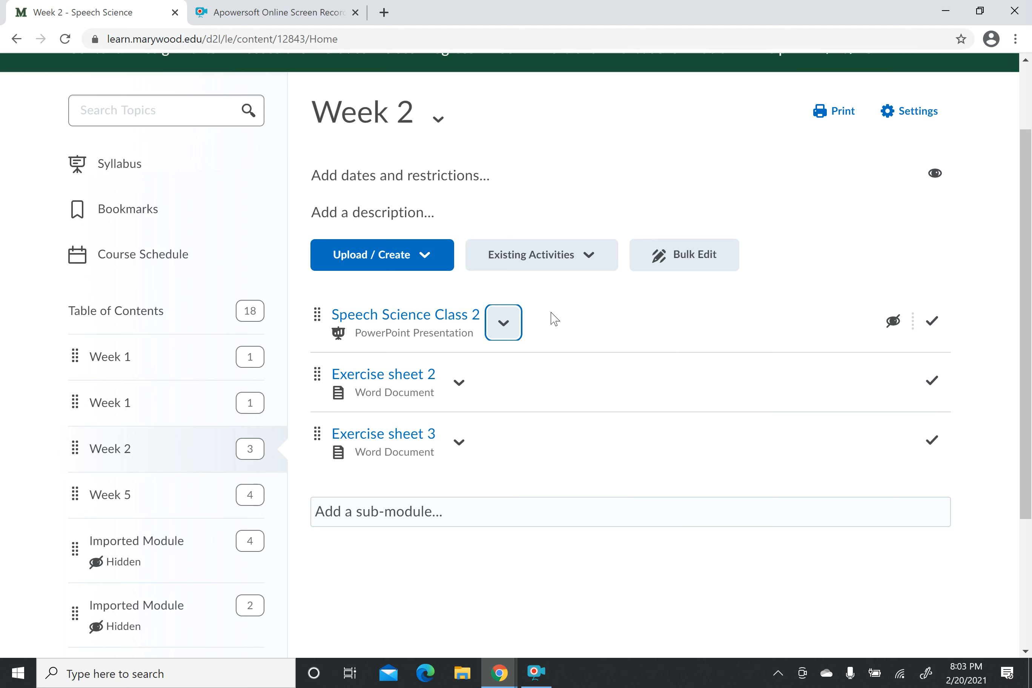
click(504, 324)
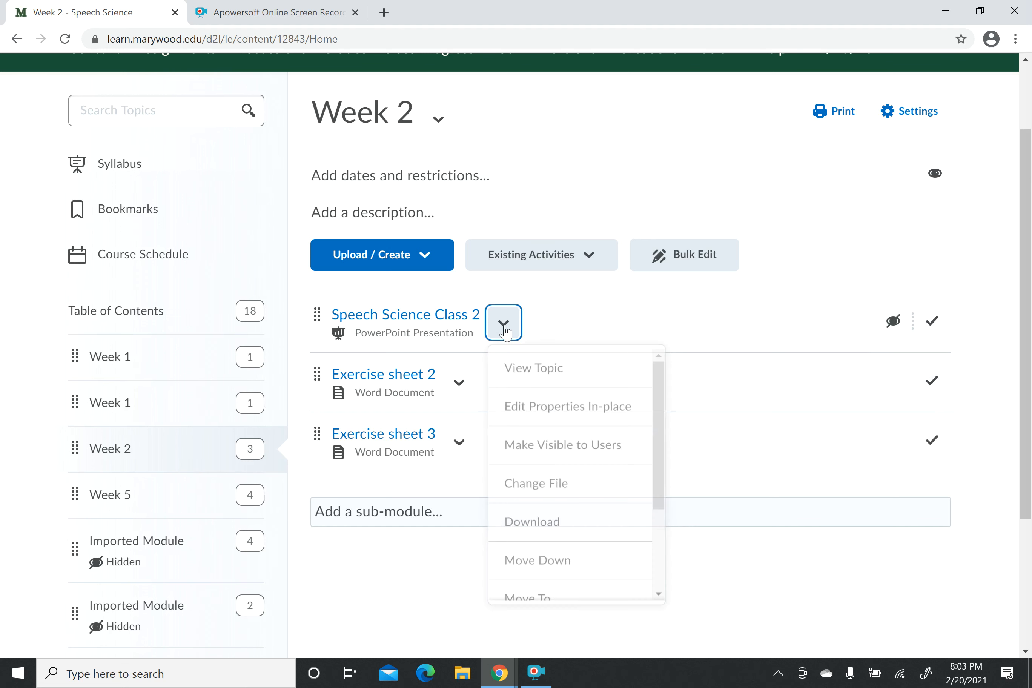
click(528, 451)
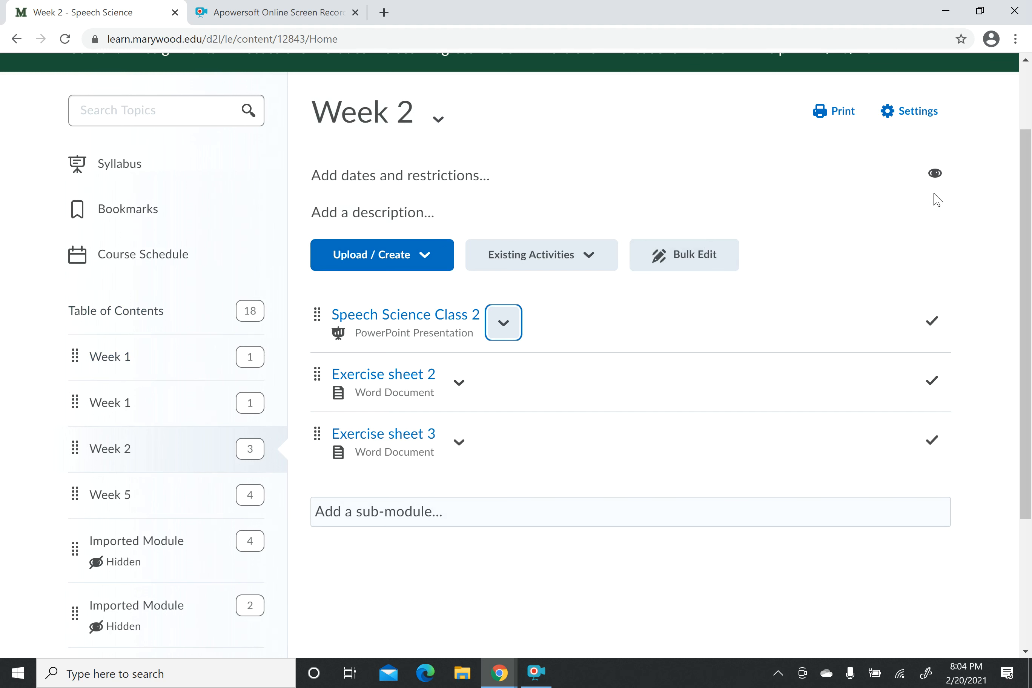
Switch the whole Week 2 module's visibility off and back on twice, leaving the module visible
click(936, 176)
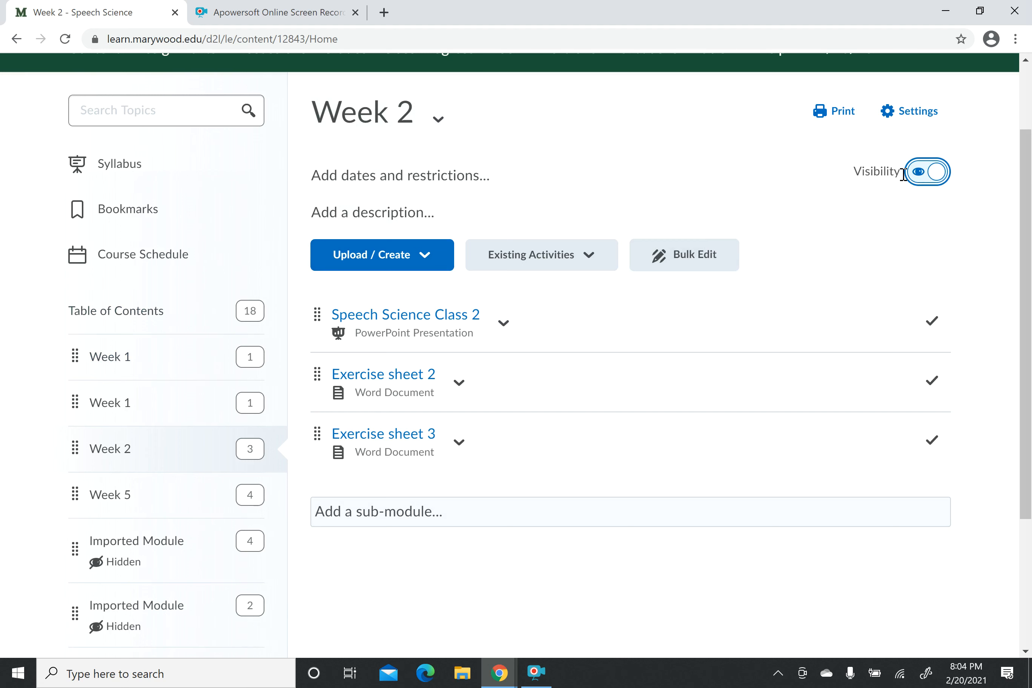
click(916, 176)
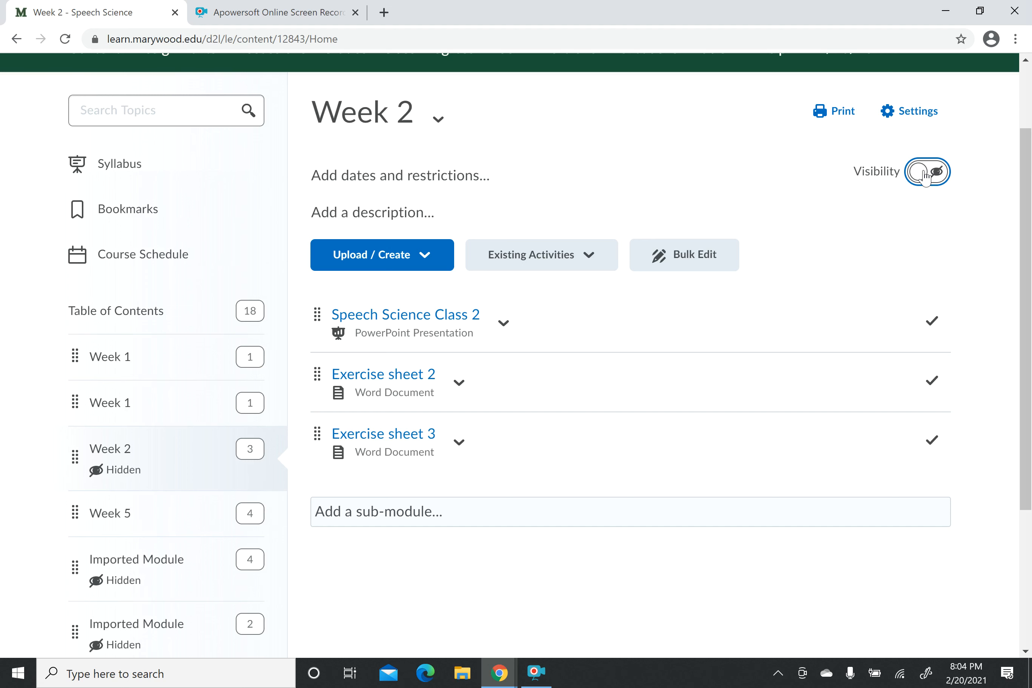
click(942, 176)
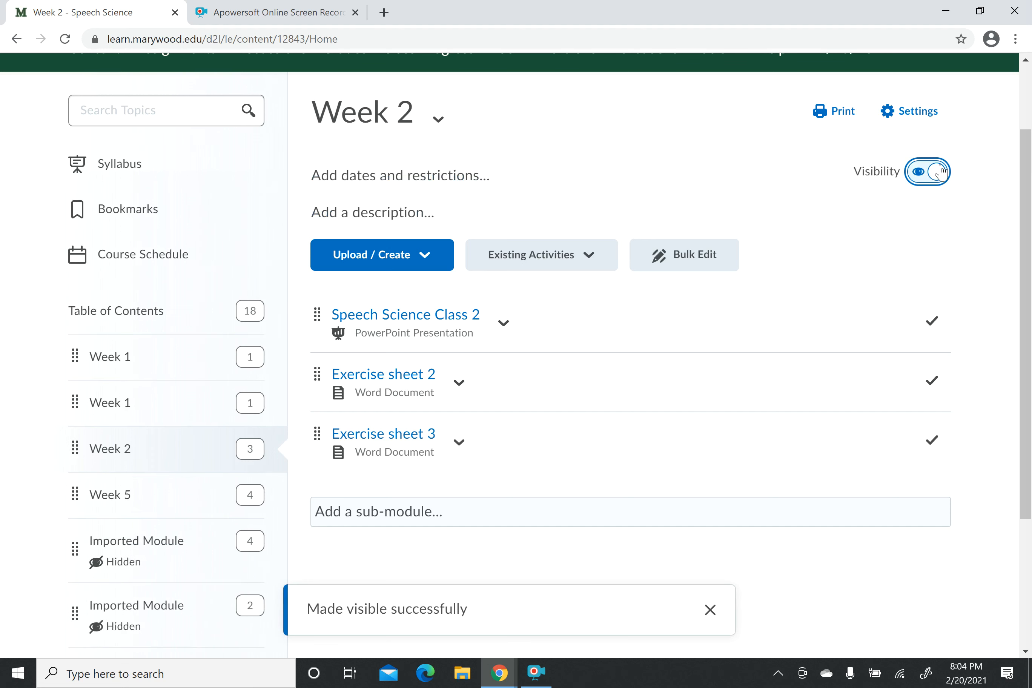
click(922, 174)
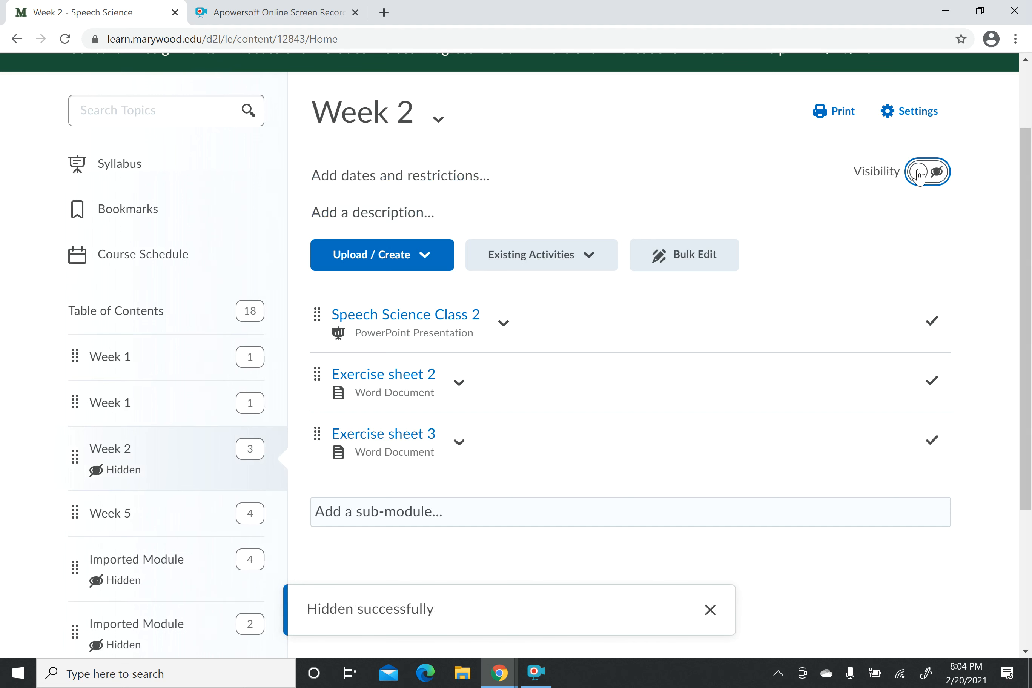
click(936, 177)
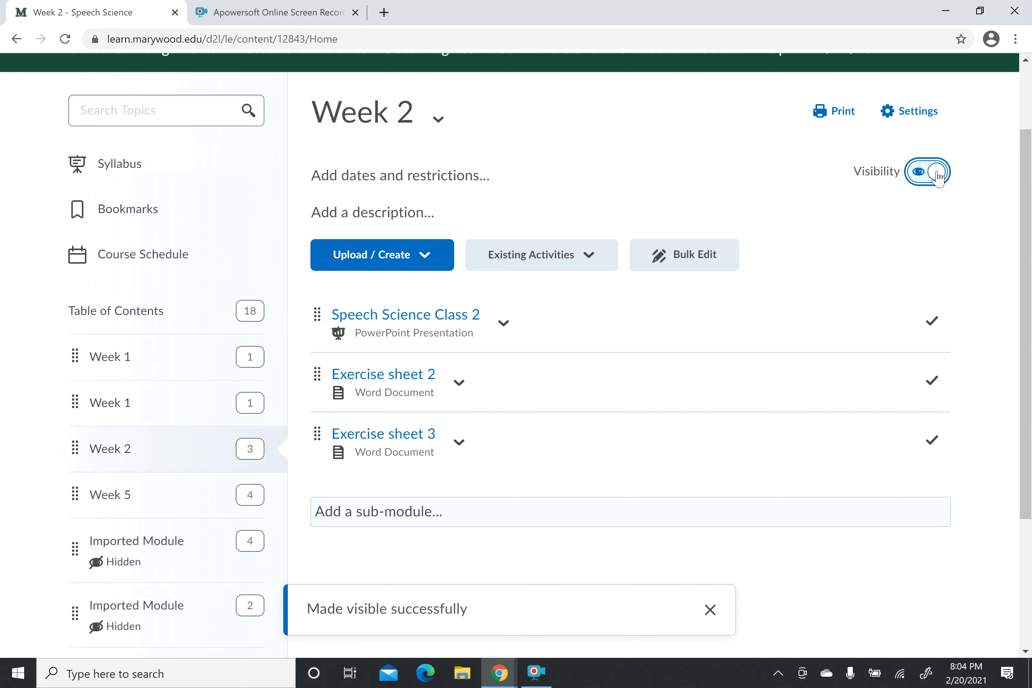
Hide the Speech Science Class 2 topic from users through its actions, and restore it with the topic's own visibility switch
scroll(784, 401, down, 2)
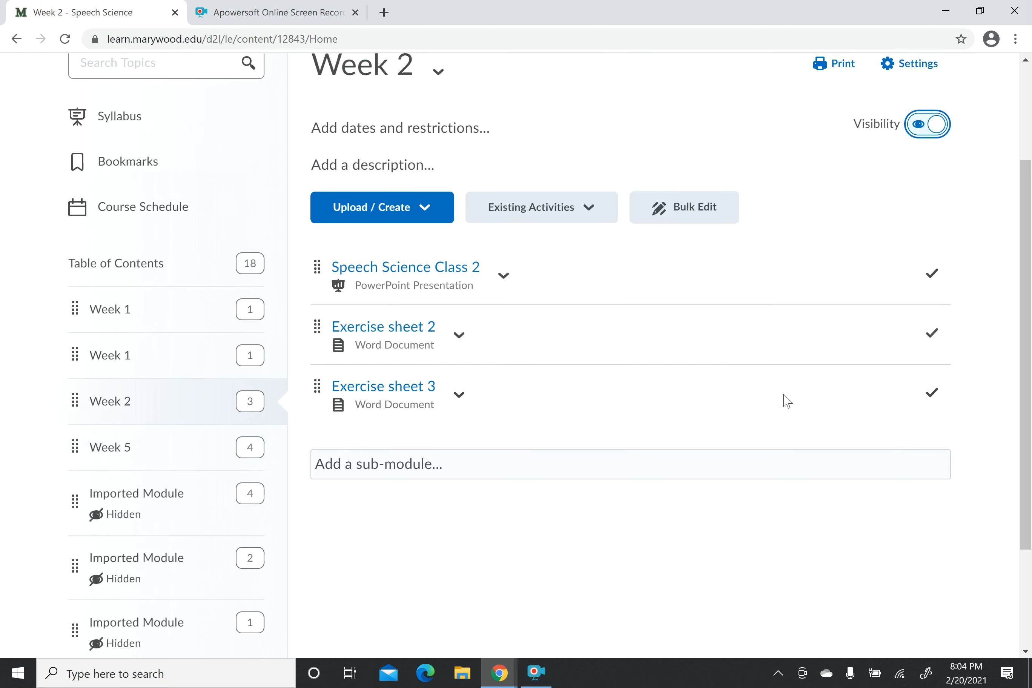
scroll(787, 401, up, 3)
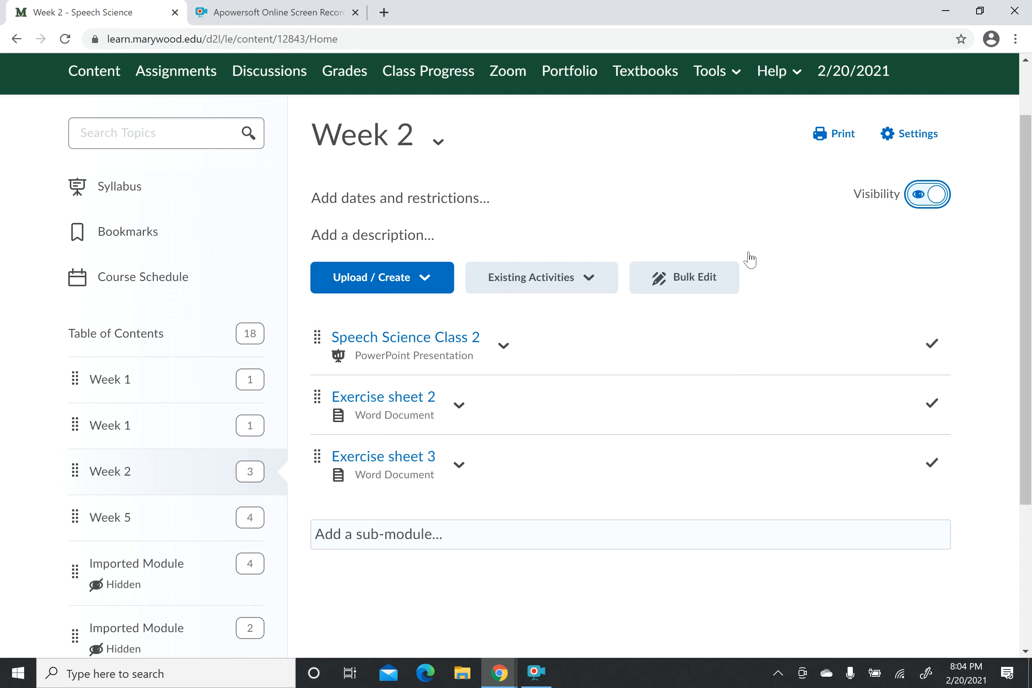
scroll(472, 322, down, 1)
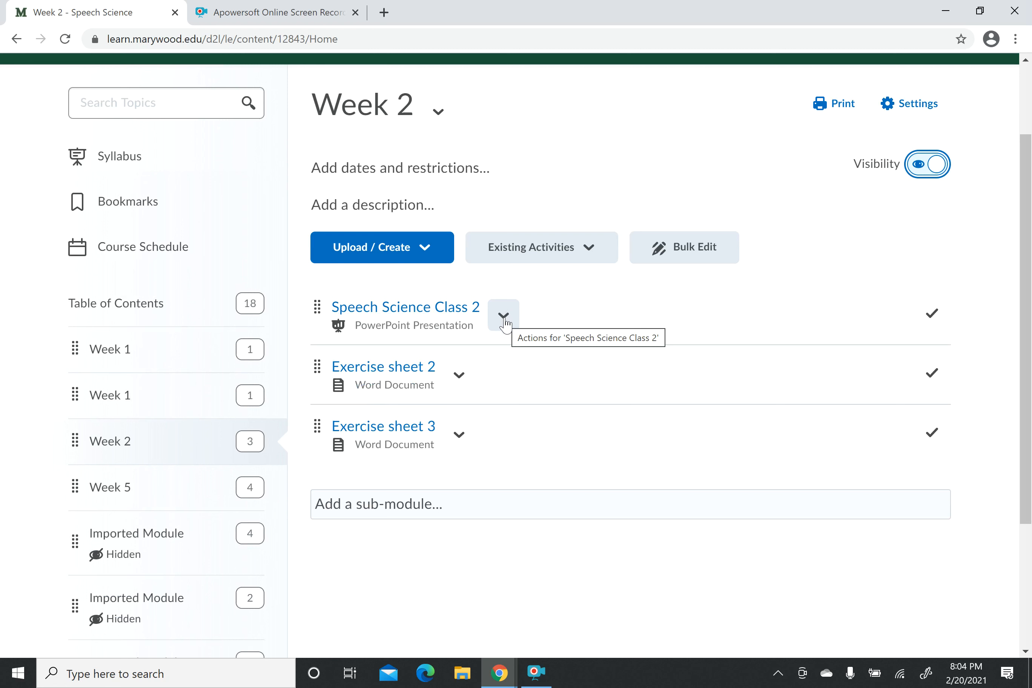
click(504, 316)
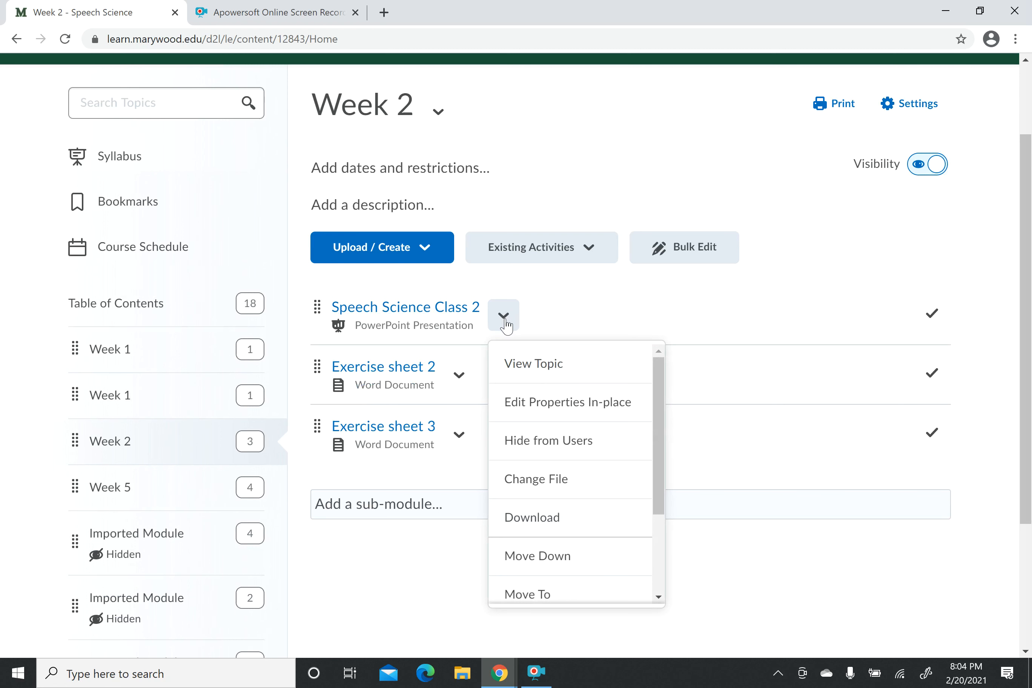
click(561, 450)
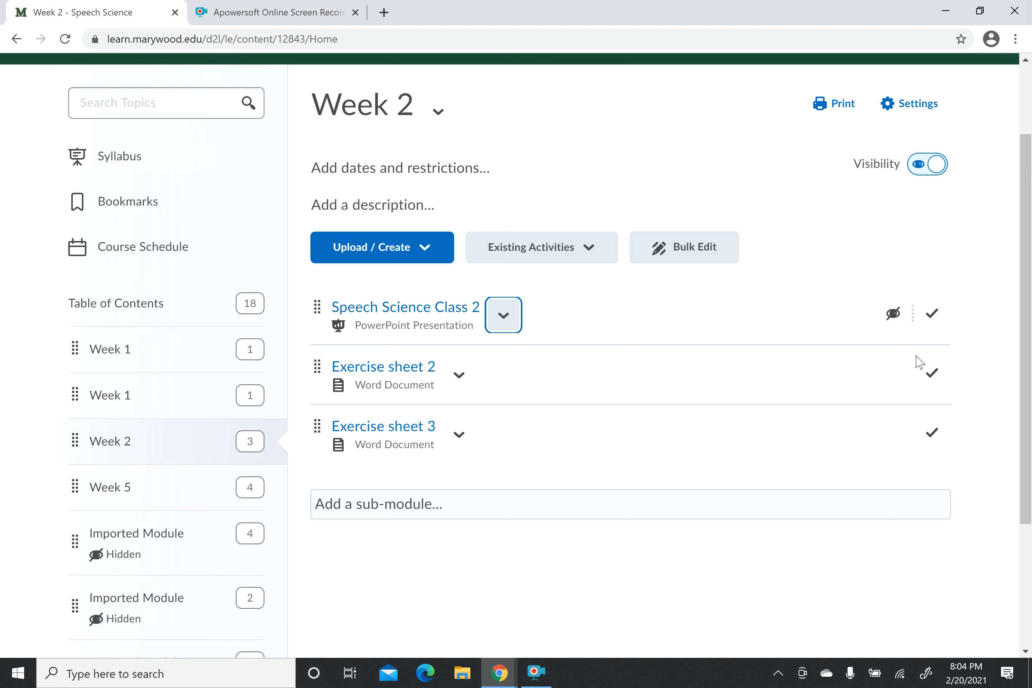
click(899, 321)
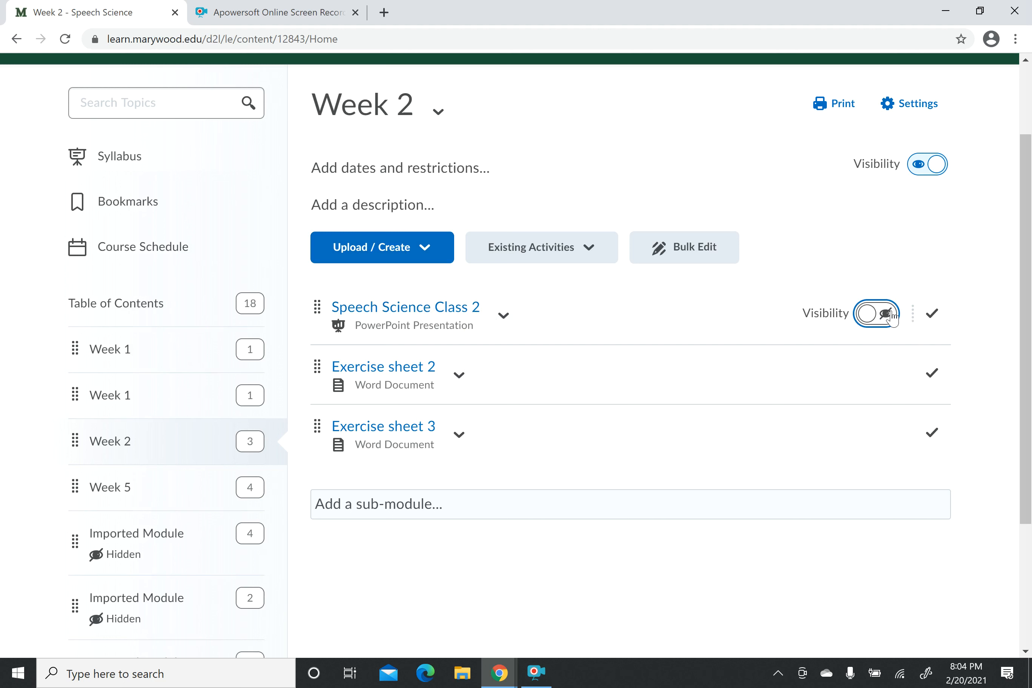
click(874, 316)
scroll(635, 381, up, 3)
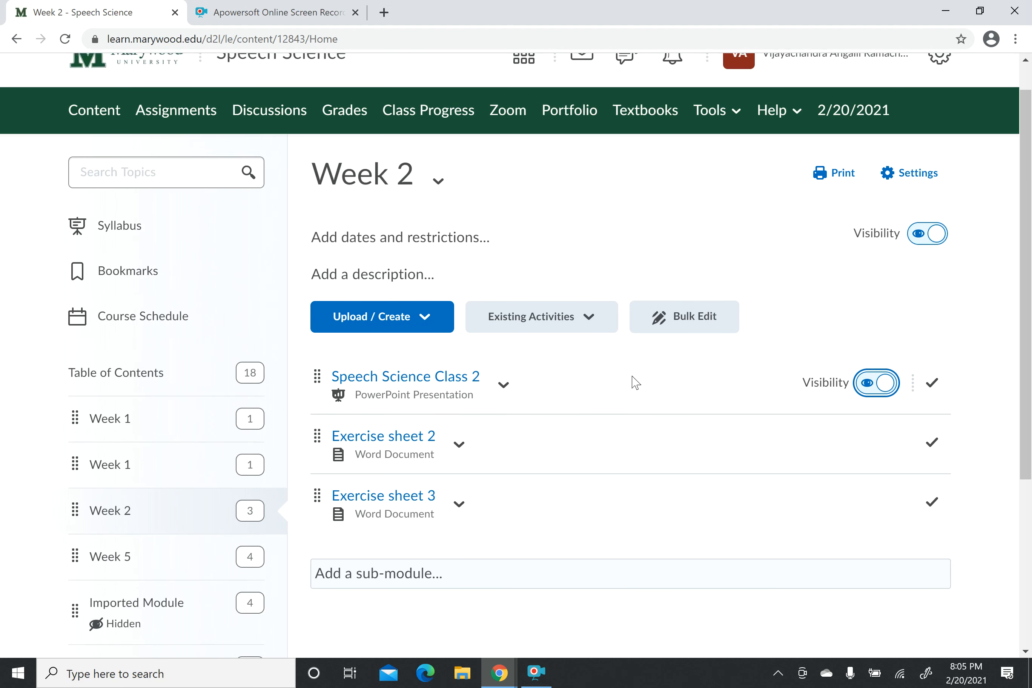
scroll(636, 382, down, 2)
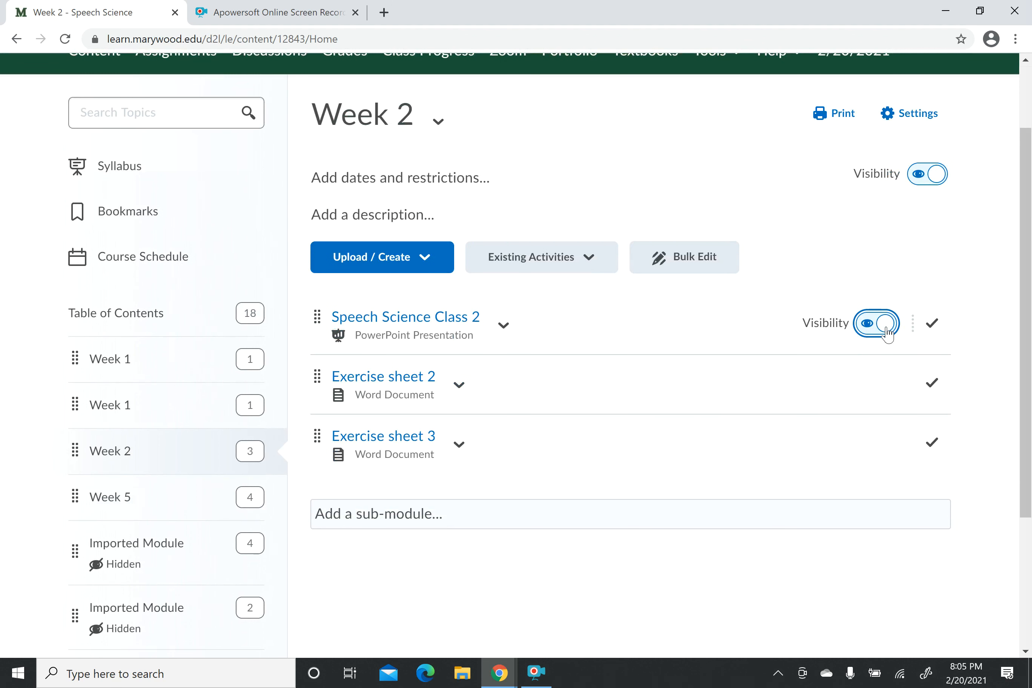
scroll(719, 444, up, 1)
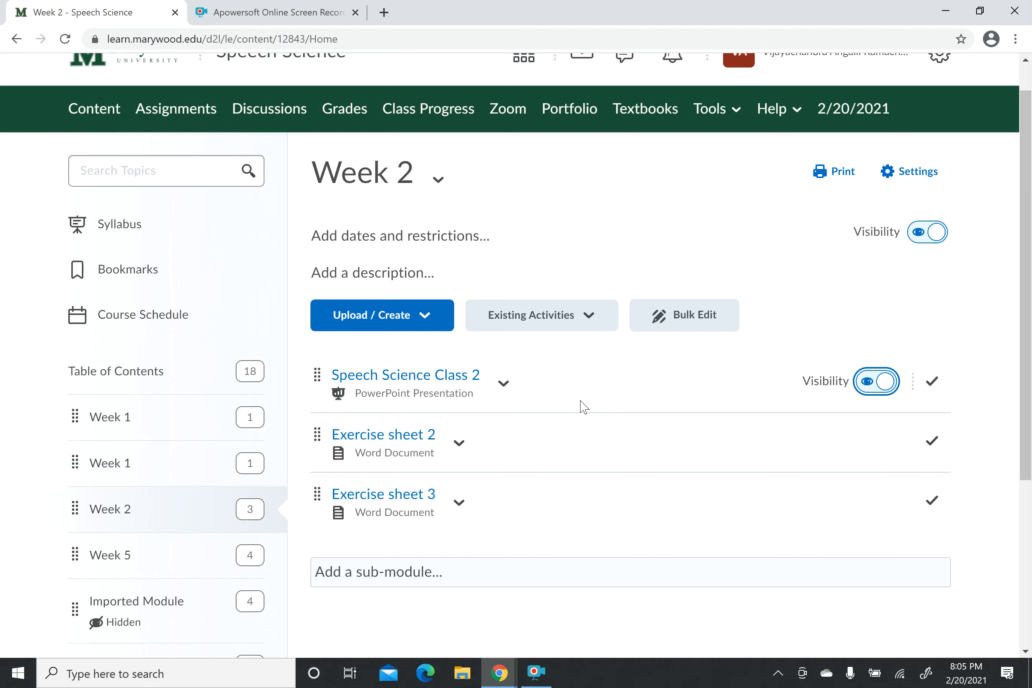
scroll(583, 407, up, 1)
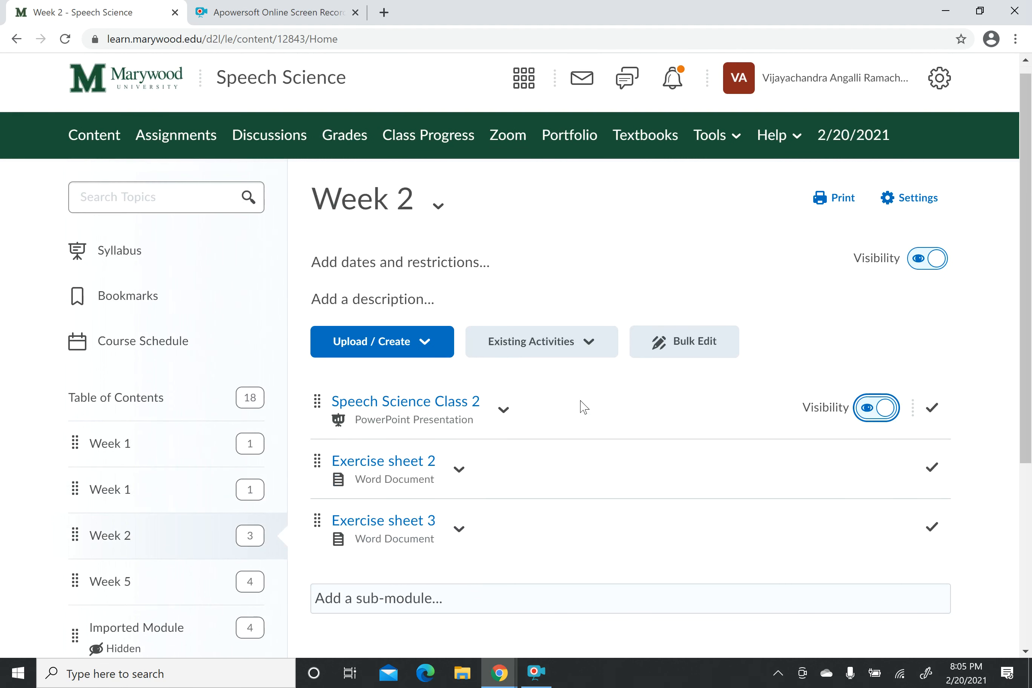
scroll(897, 457, down, 1)
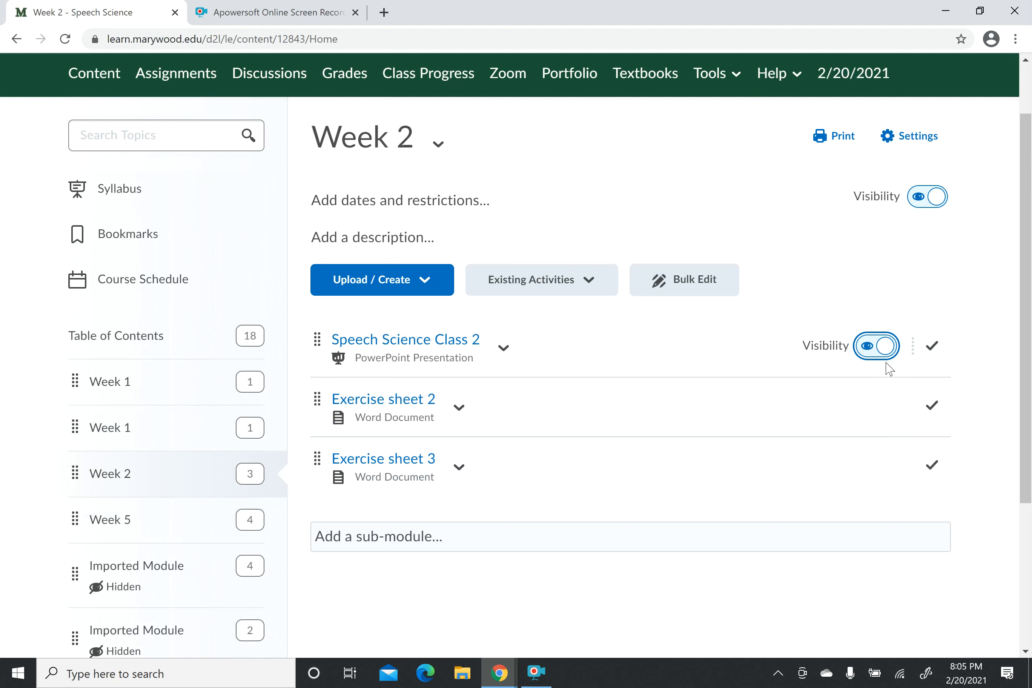
scroll(888, 368, up, 1)
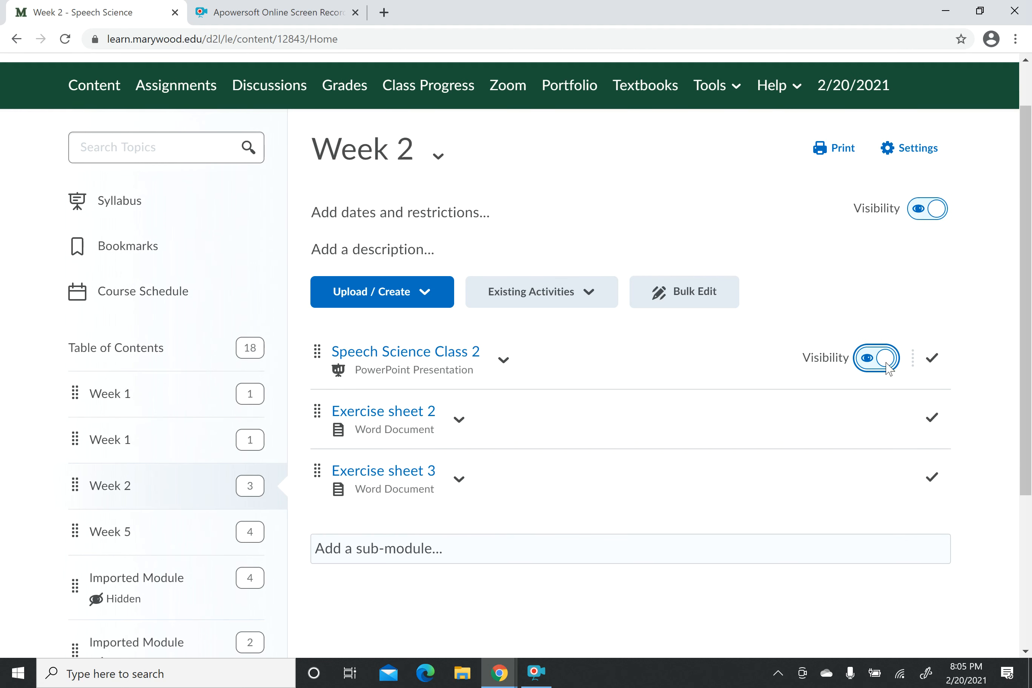
scroll(886, 369, up, 1)
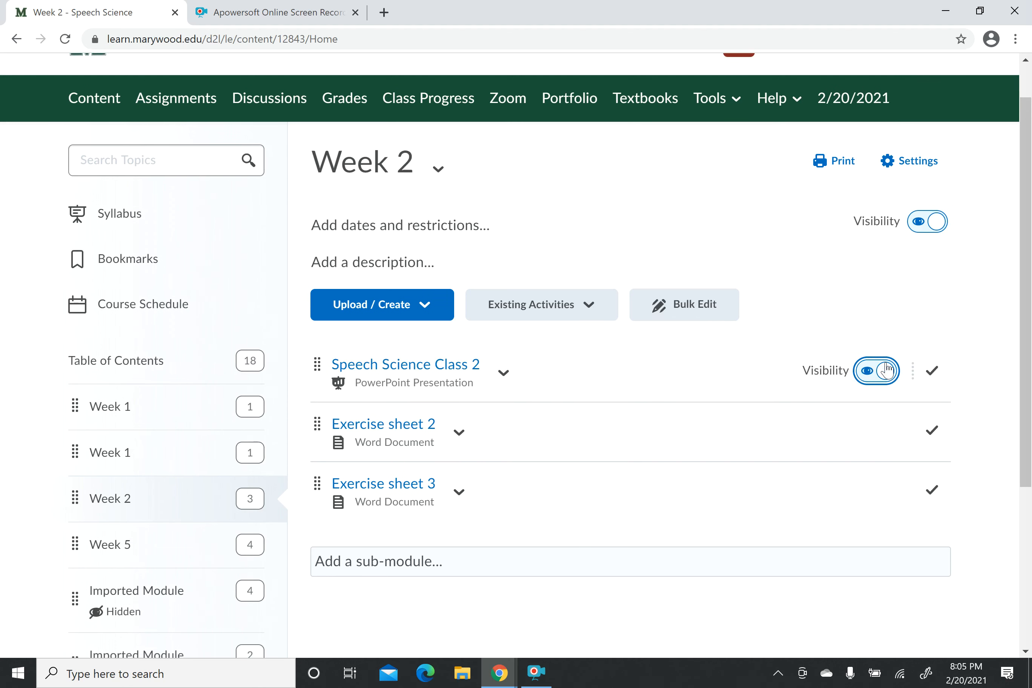
scroll(885, 370, up, 1)
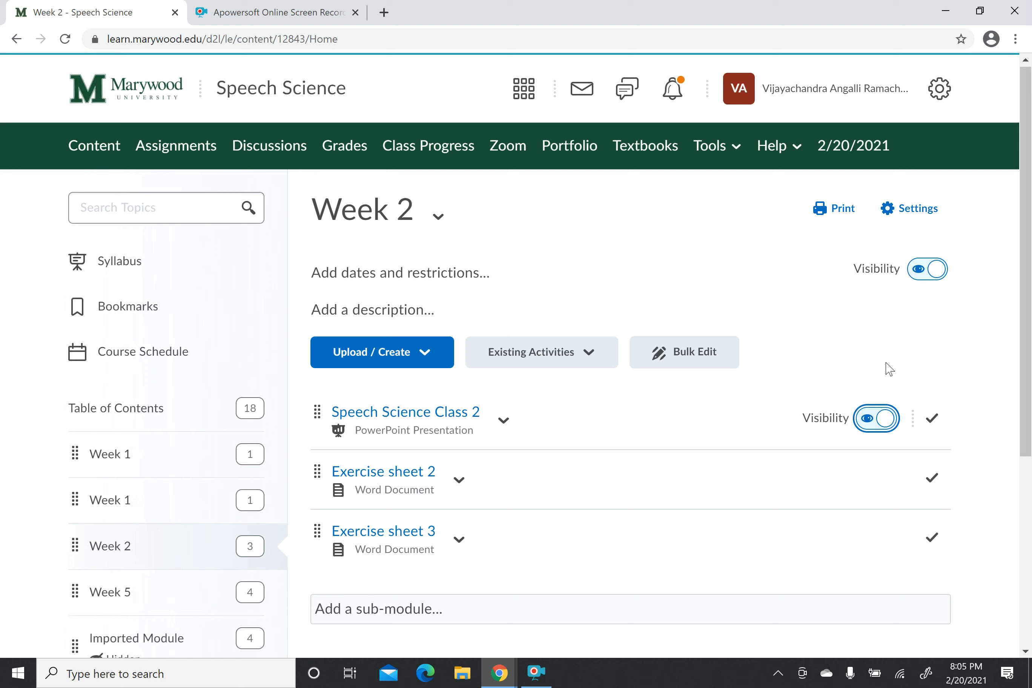
scroll(888, 368, down, 1)
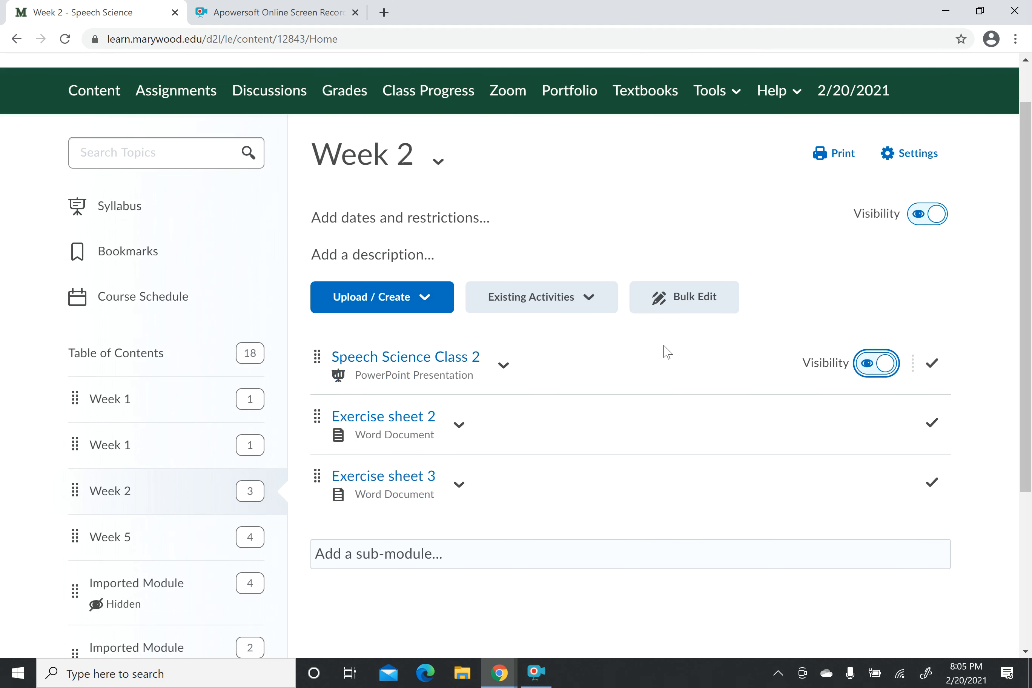
scroll(666, 351, up, 1)
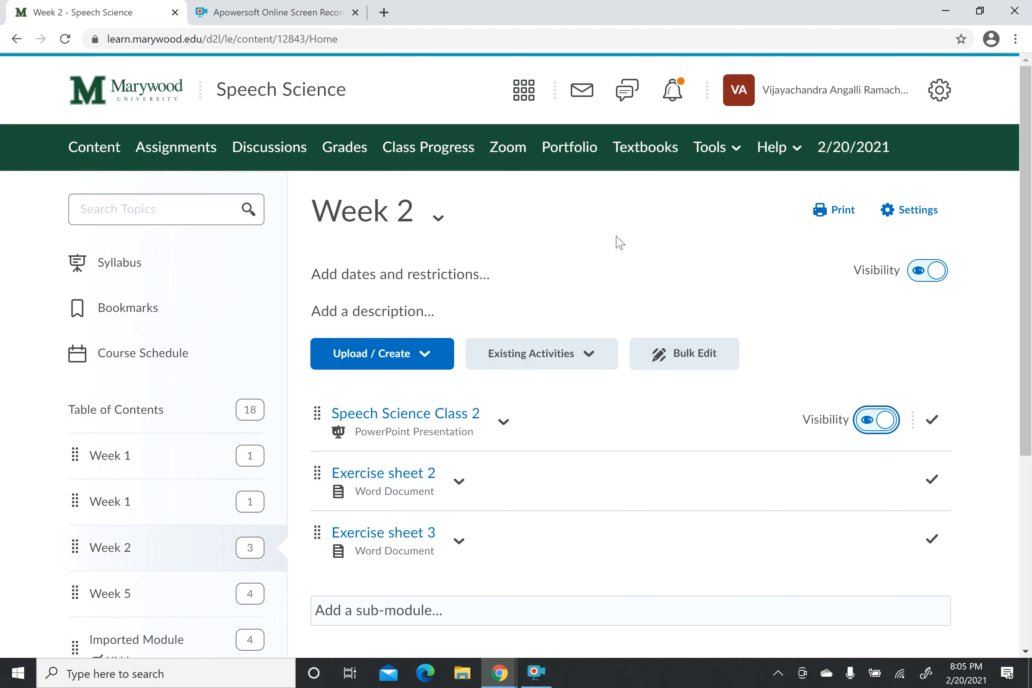
scroll(620, 243, down, 1)
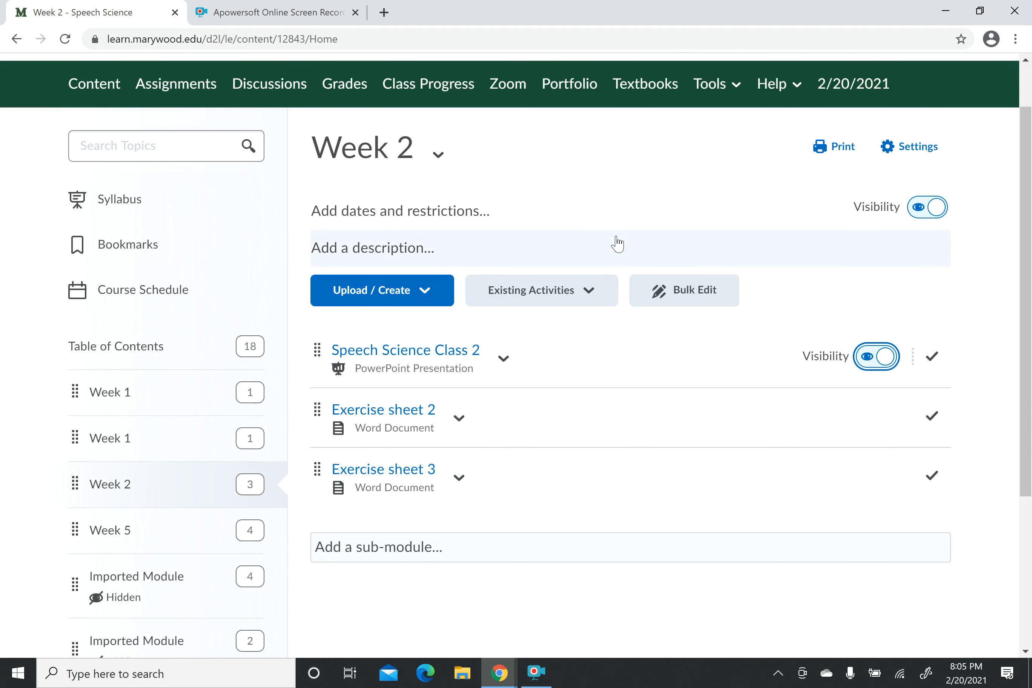
scroll(616, 243, up, 1)
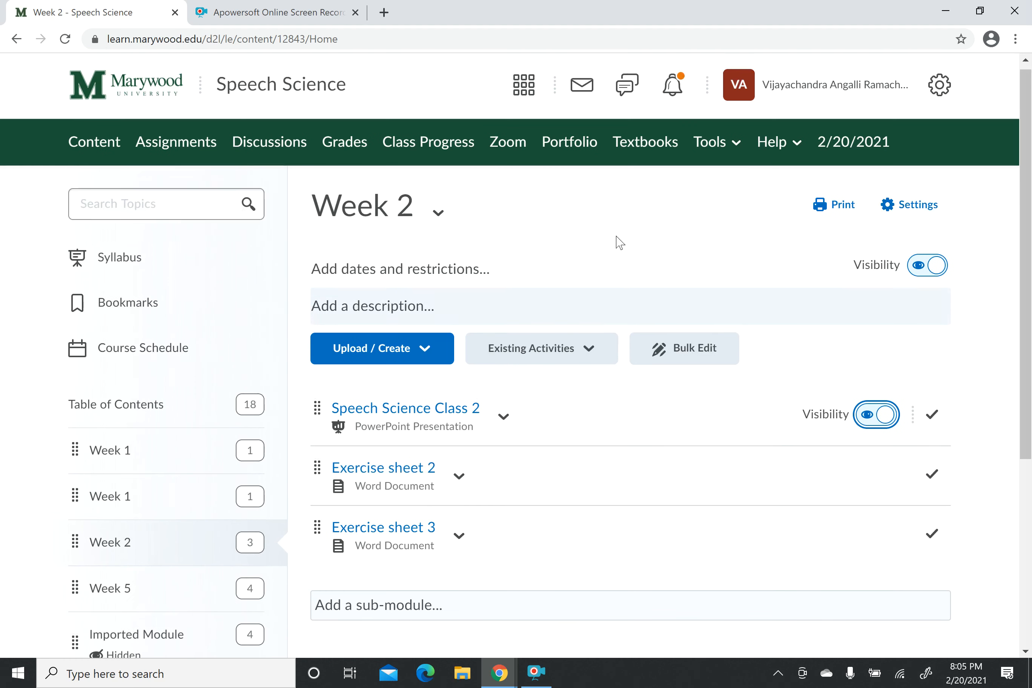
View the Speech Science course as a student, look through the homepage and open the Week 2 content
click(823, 85)
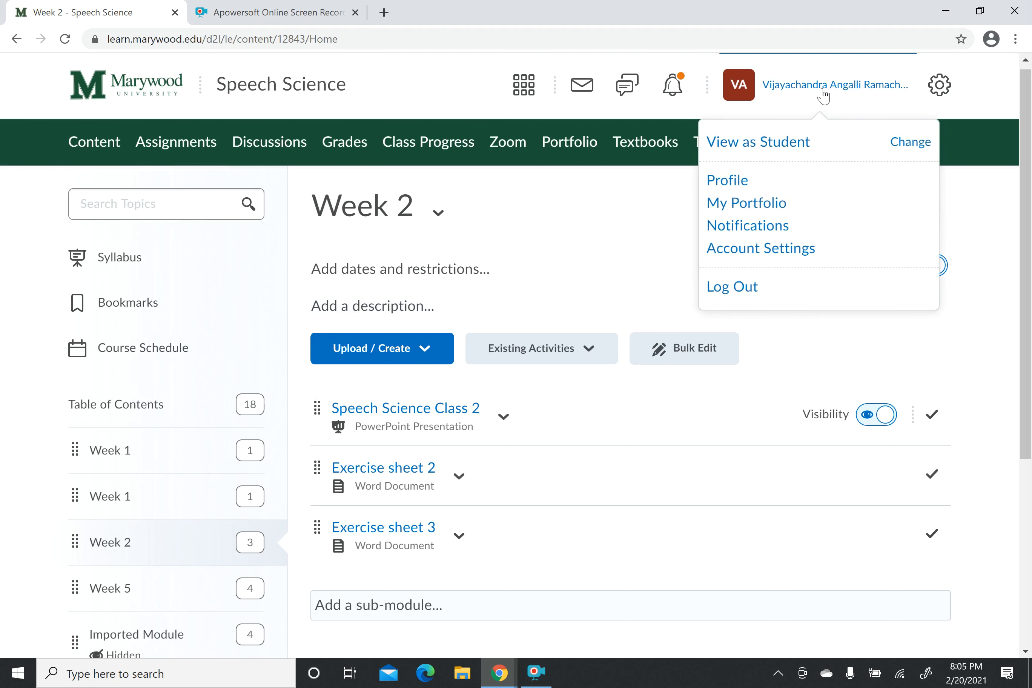
click(777, 142)
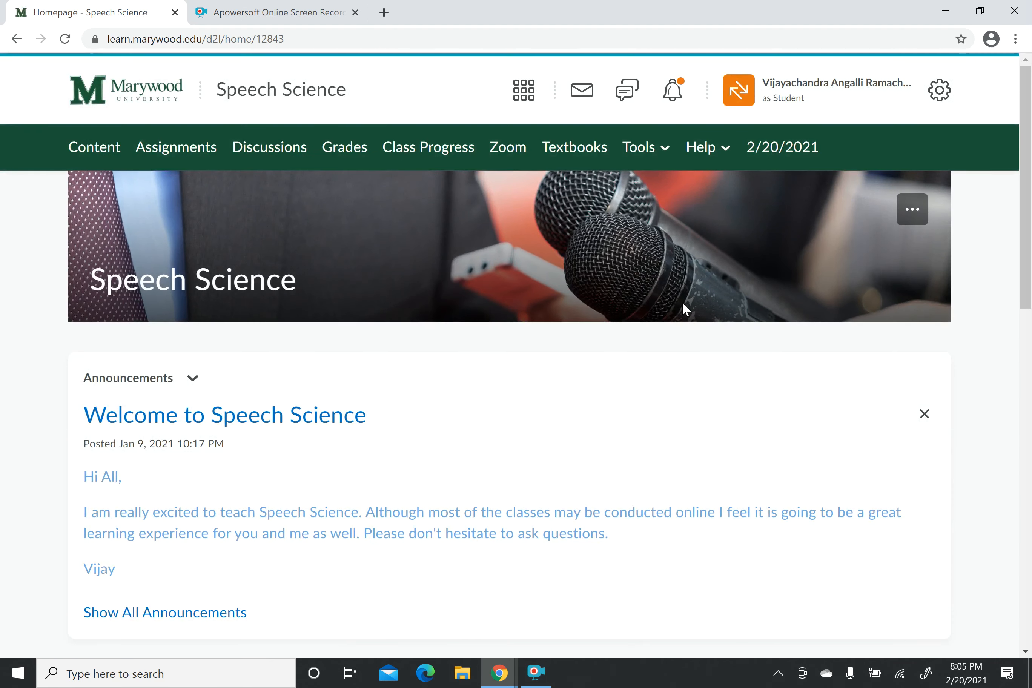
scroll(682, 302, down, 3)
scroll(683, 307, down, 5)
scroll(684, 307, up, 8)
click(102, 151)
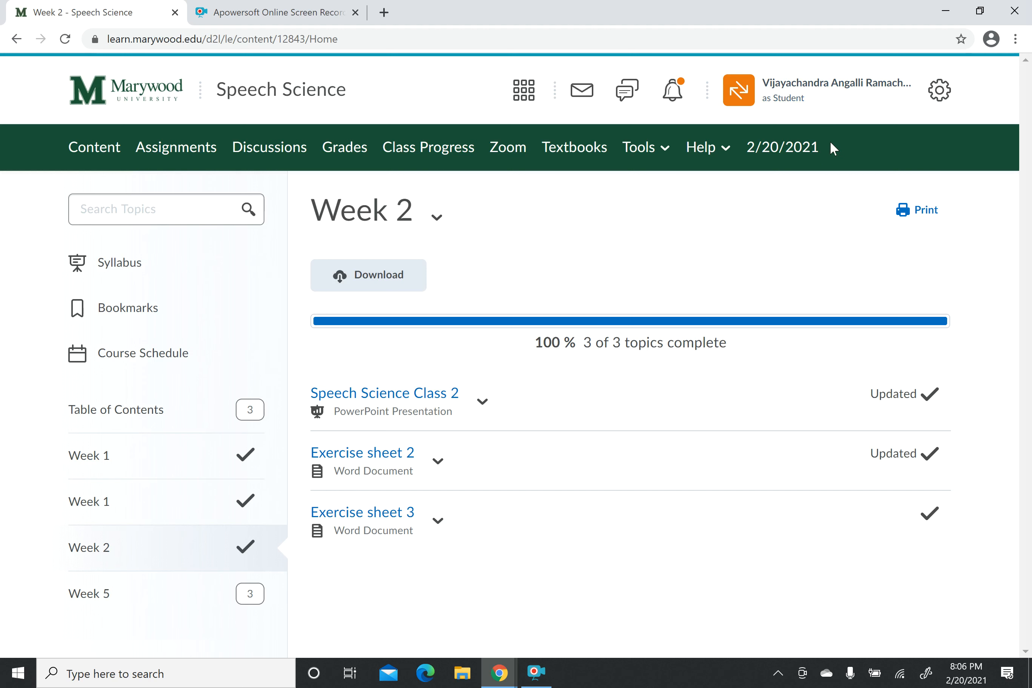
End the student view of the Speech Science course to return to the instructor role, and check the account's role-switching options
click(809, 106)
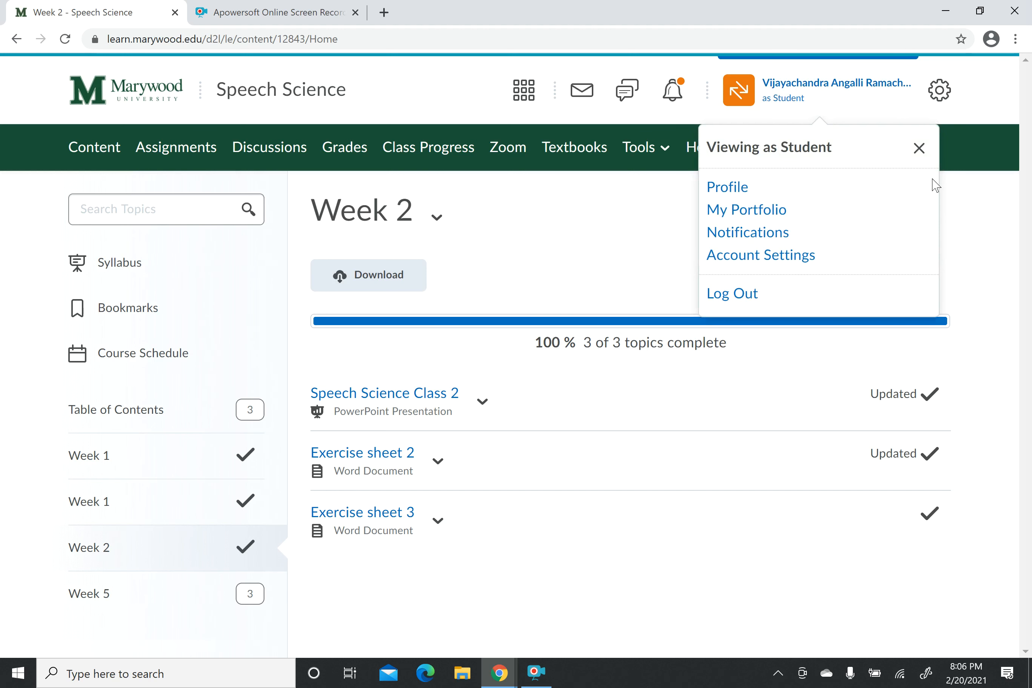
click(920, 153)
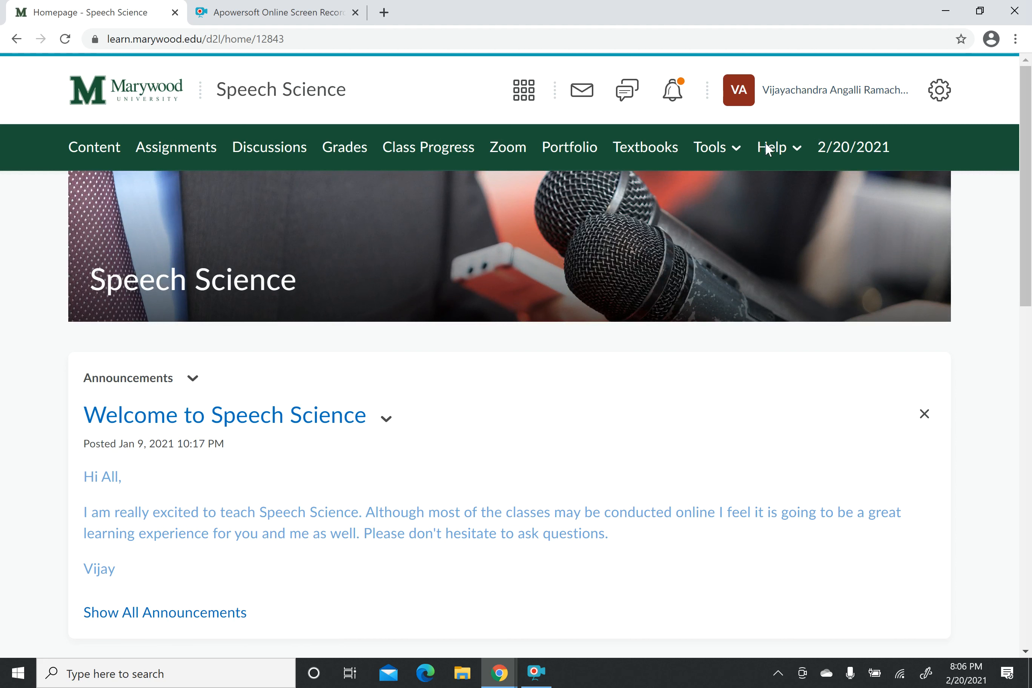
click(834, 102)
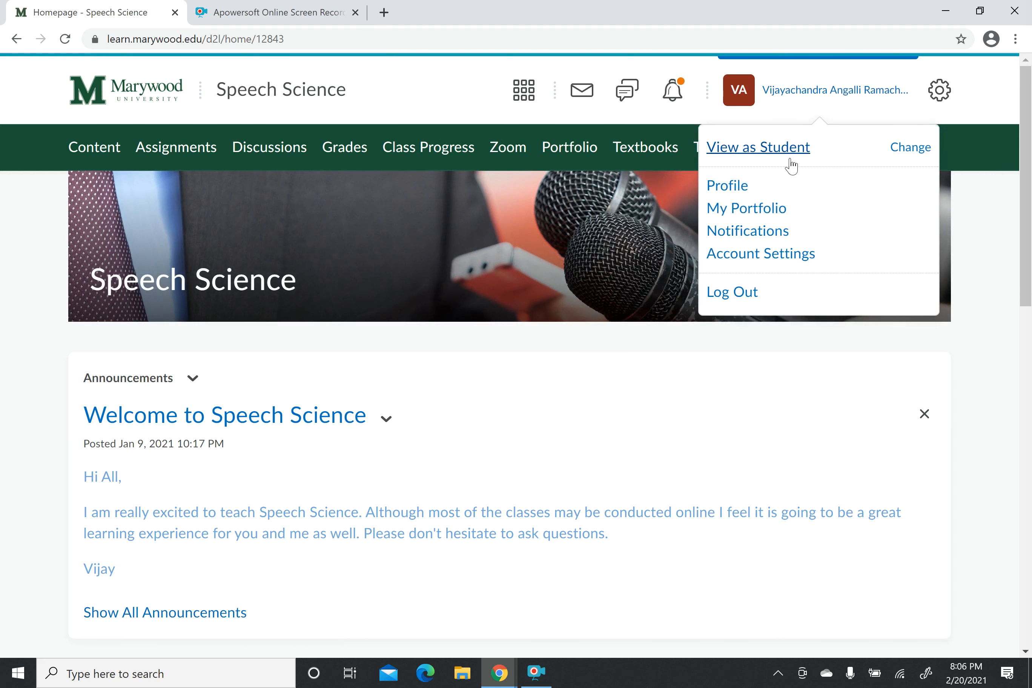
click(571, 275)
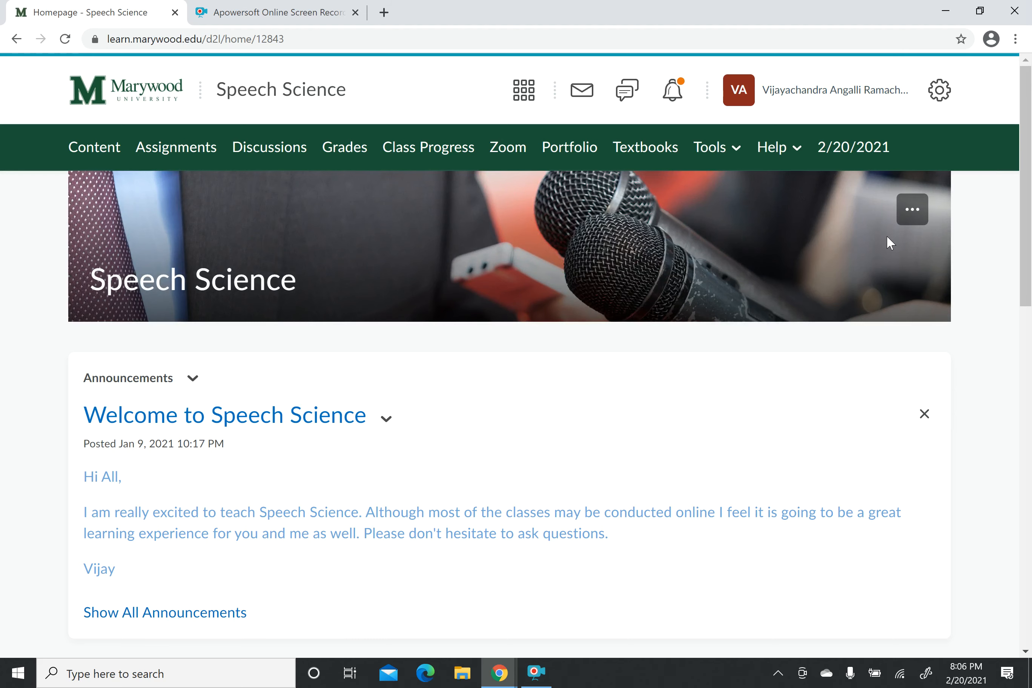
scroll(887, 237, down, 4)
scroll(887, 237, up, 4)
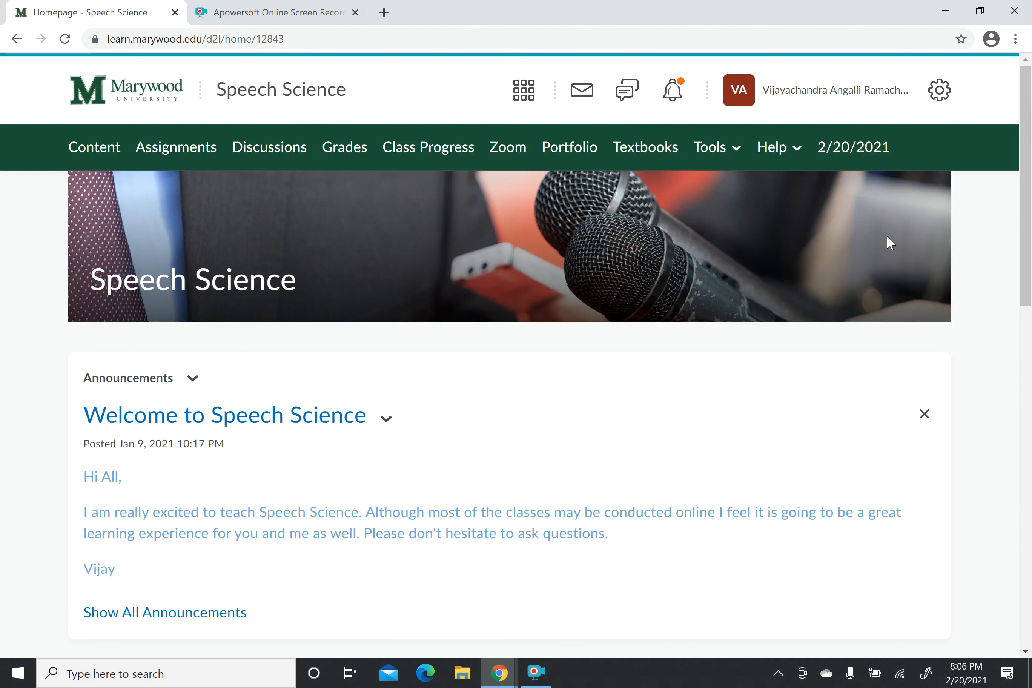
mouse_move(885, 234)
mouse_move(540, 683)
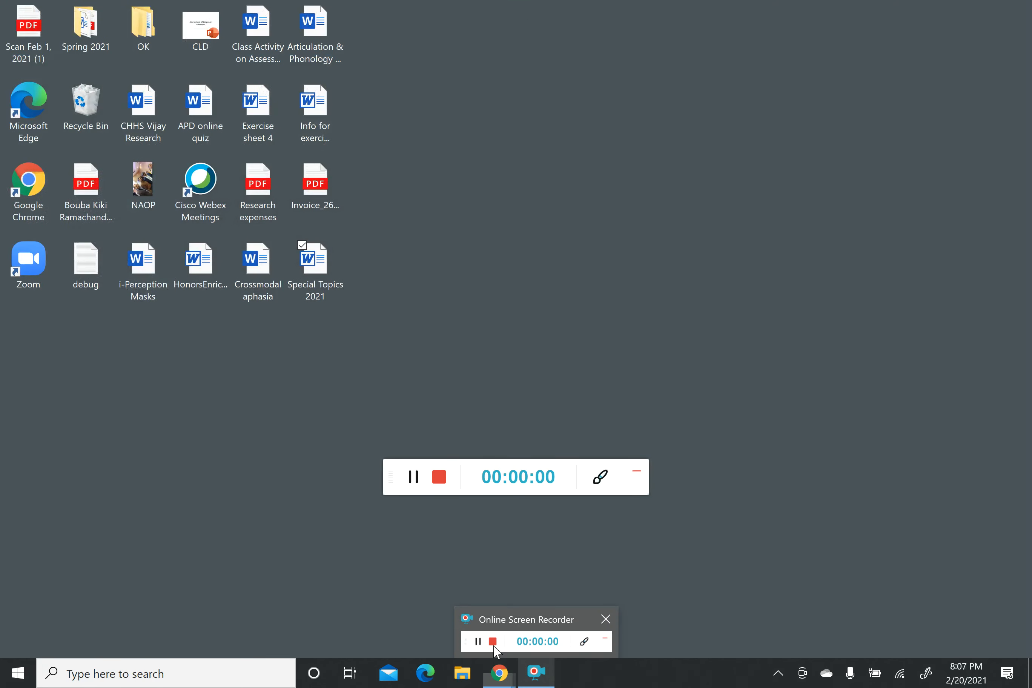
click(496, 648)
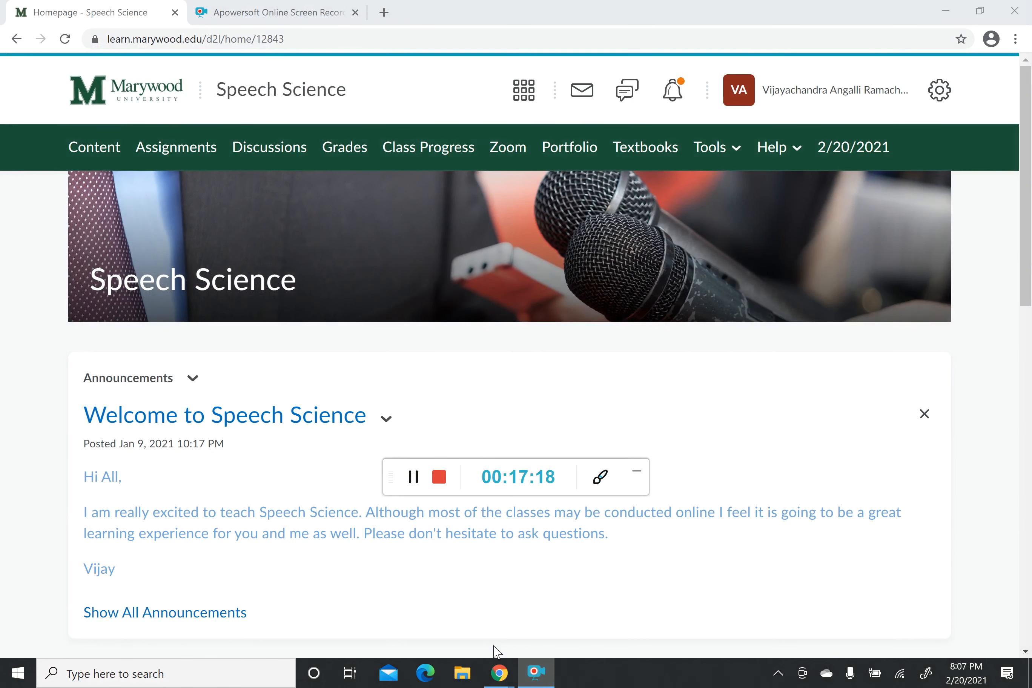